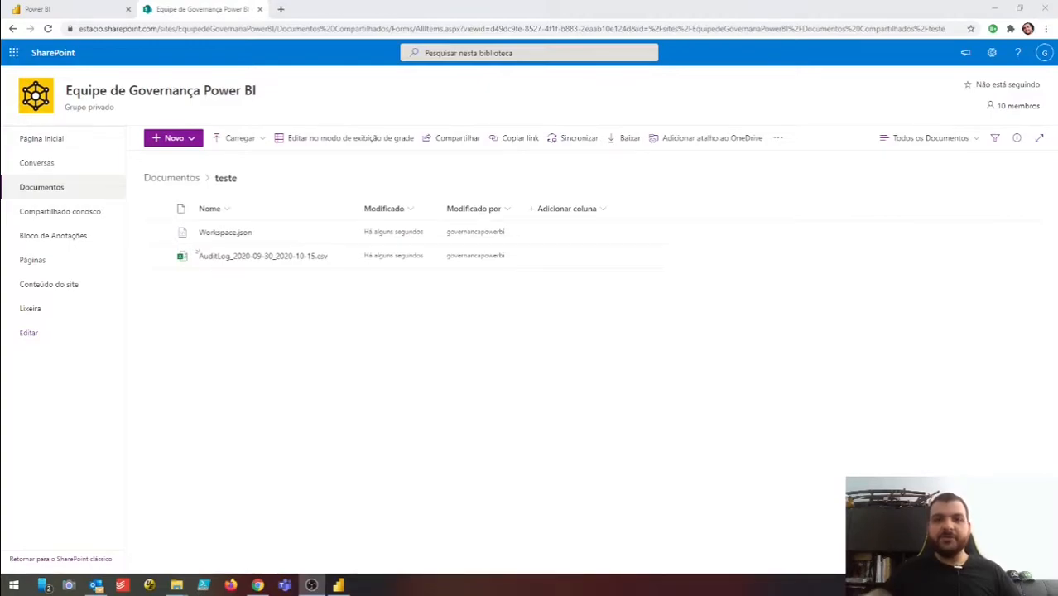
{"action": "left_click", "coordinate": [467, 462]}
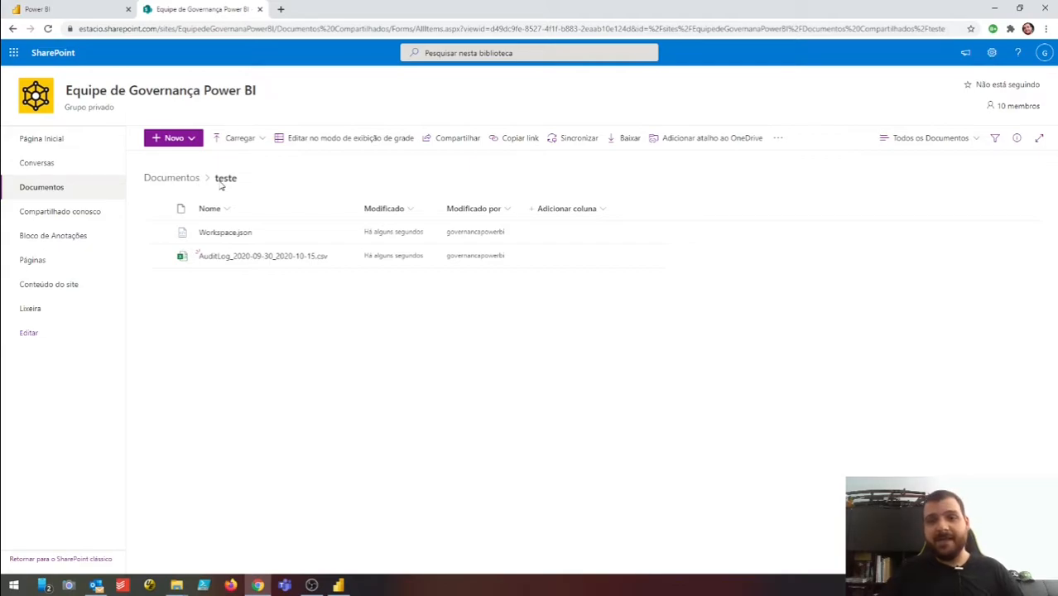
{"action": "mouse_move", "coordinate": [299, 261]}
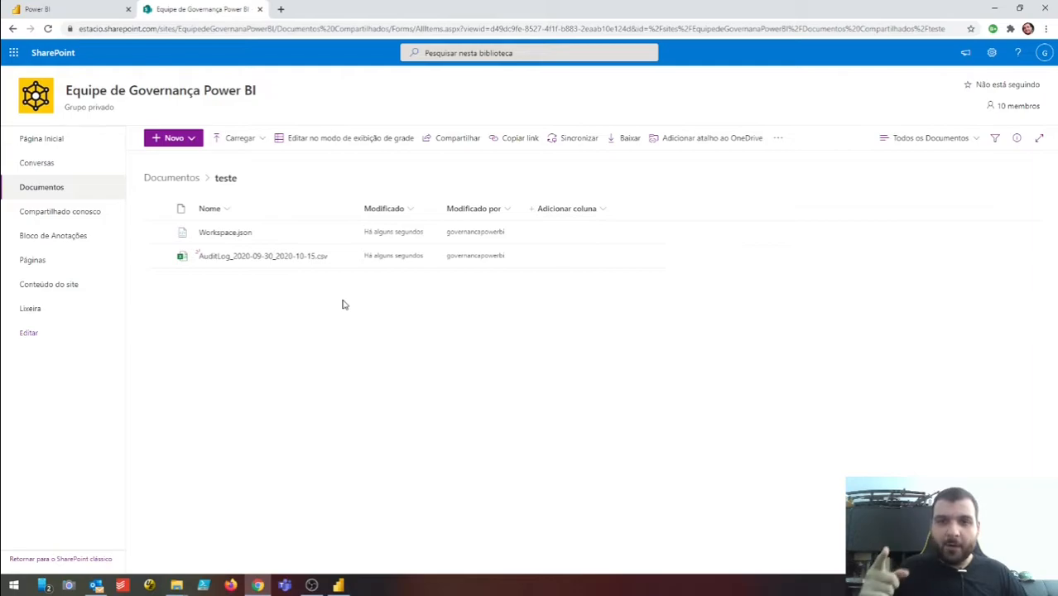
- Copy the team site's base address from the SharePoint URL and bring Power BI Desktop forward
{"action": "left_click", "coordinate": [279, 29]}
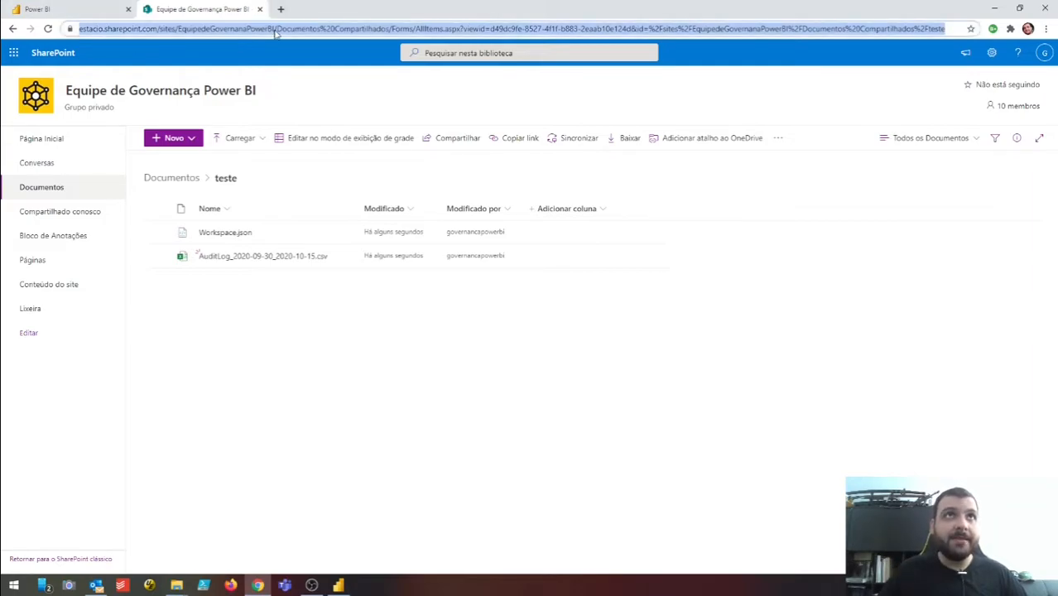
{"action": "left_click", "coordinate": [80, 29]}
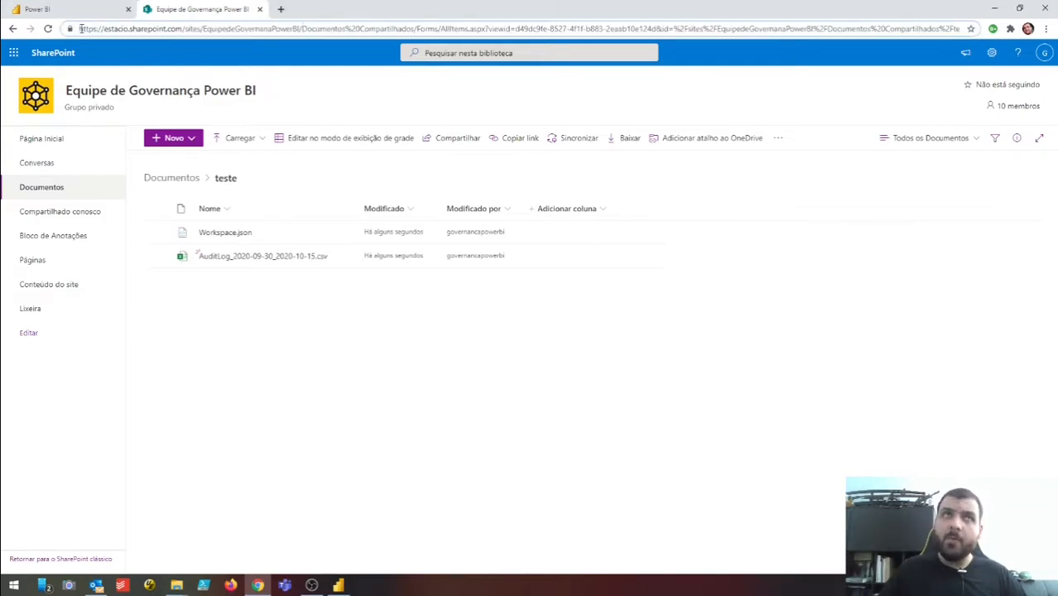
{"action": "left_click_drag", "start_coordinate": [79, 29], "coordinate": [299, 31]}
{"action": "key", "text": "ctrl+c"}
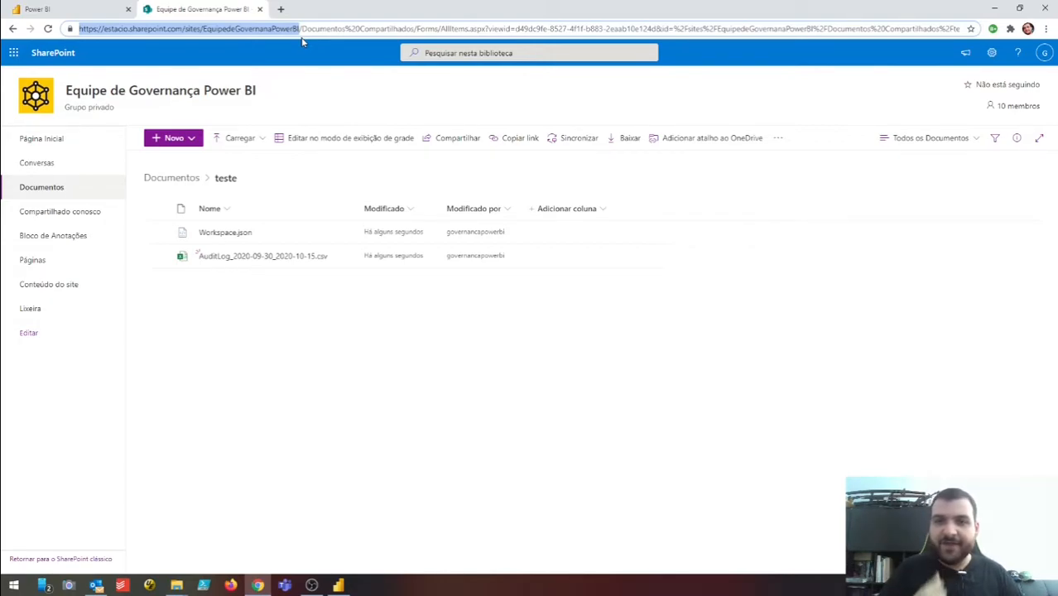
{"action": "left_click_drag", "start_coordinate": [302, 29], "coordinate": [730, 83]}
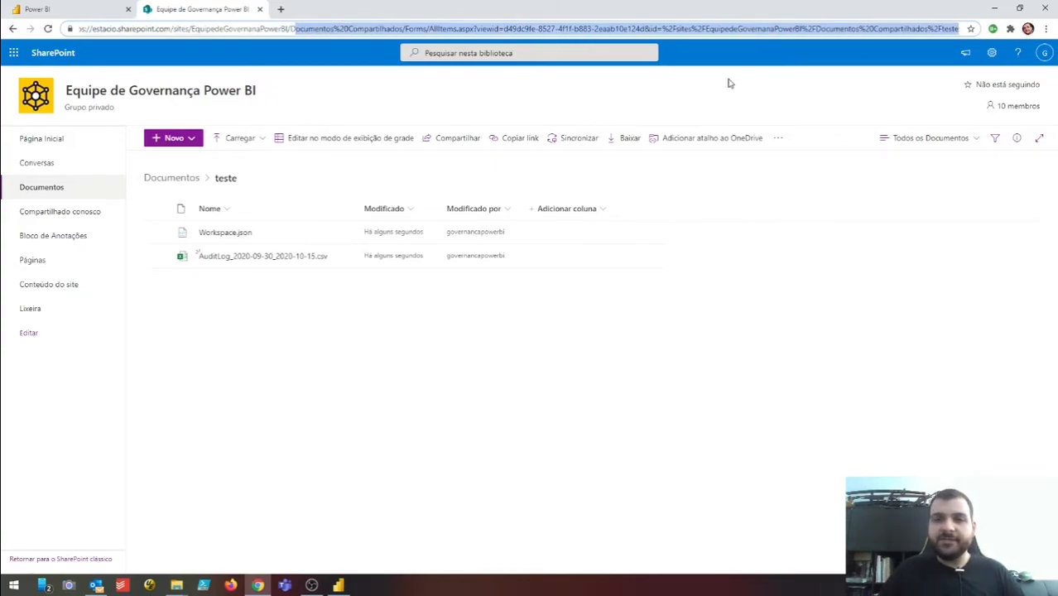
{"action": "left_click", "coordinate": [545, 312]}
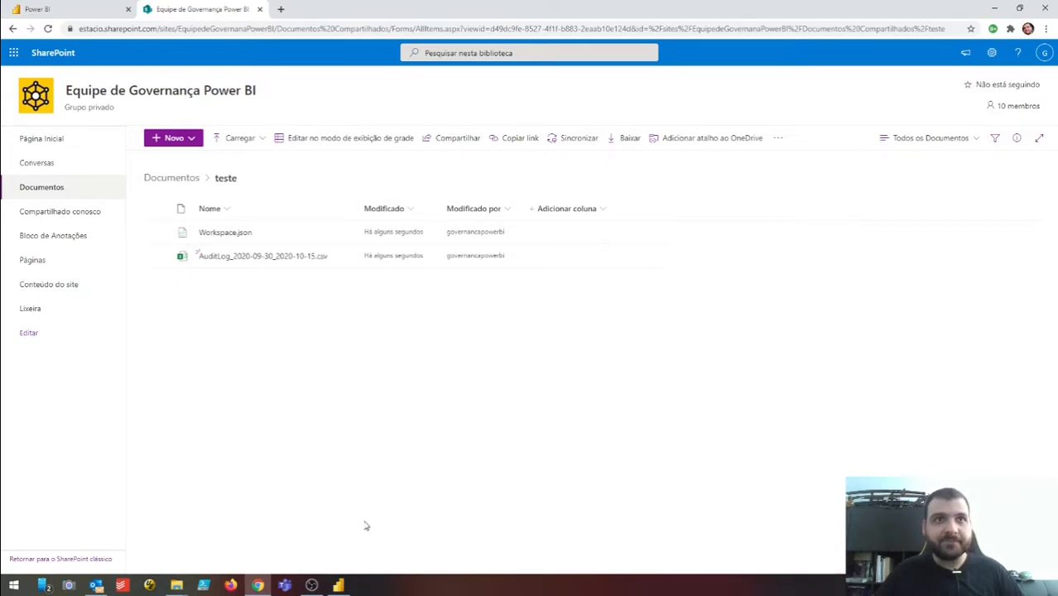
{"action": "left_click", "coordinate": [340, 586]}
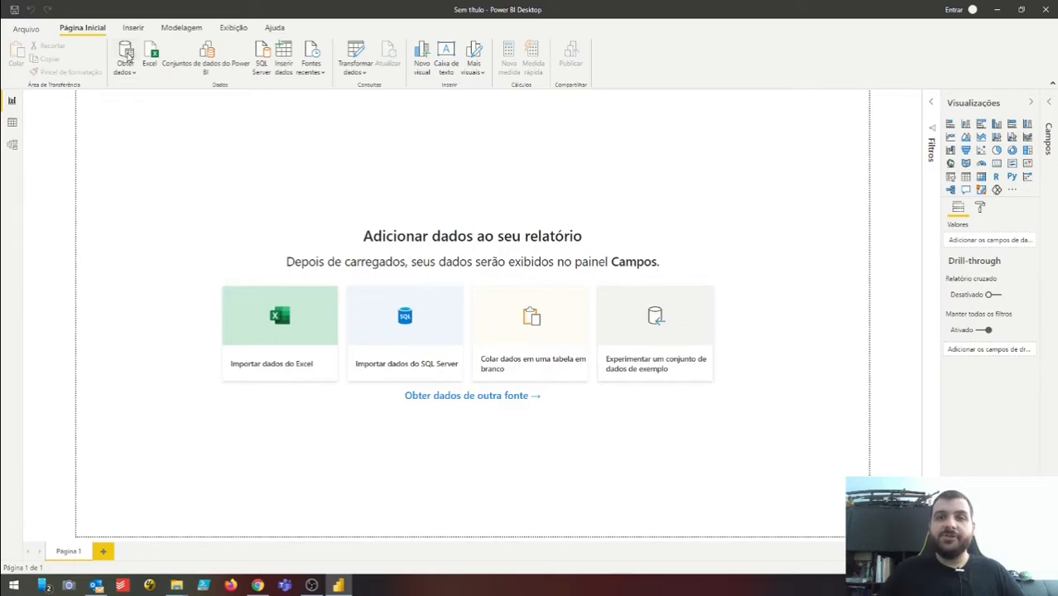
- Connect with the SharePoint folder connector using the pasted EquipedeGovernanaPowerBI site URL
{"action": "left_click", "coordinate": [127, 54]}
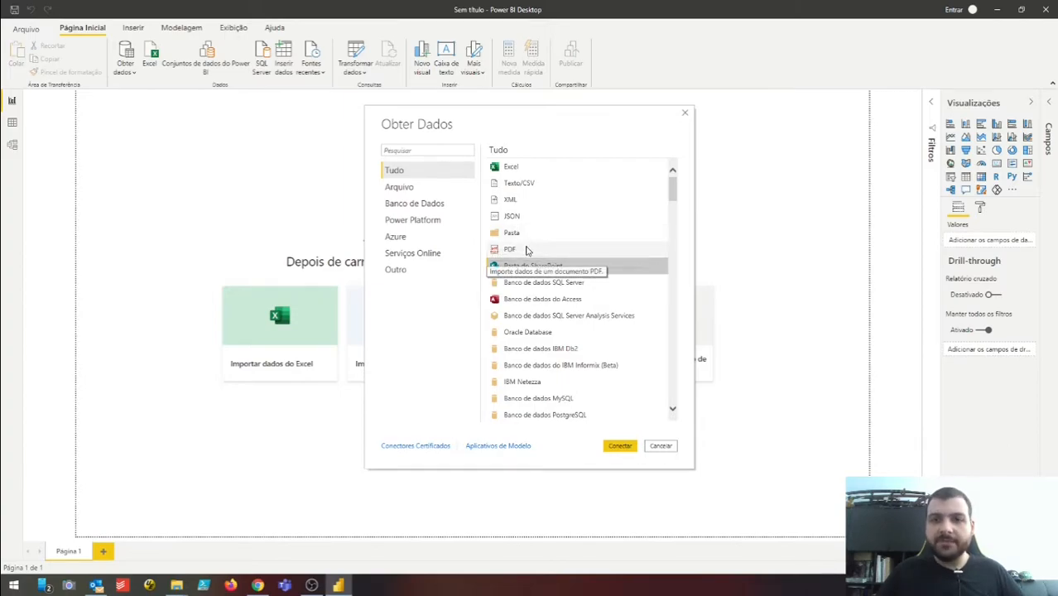
{"action": "left_click", "coordinate": [625, 446]}
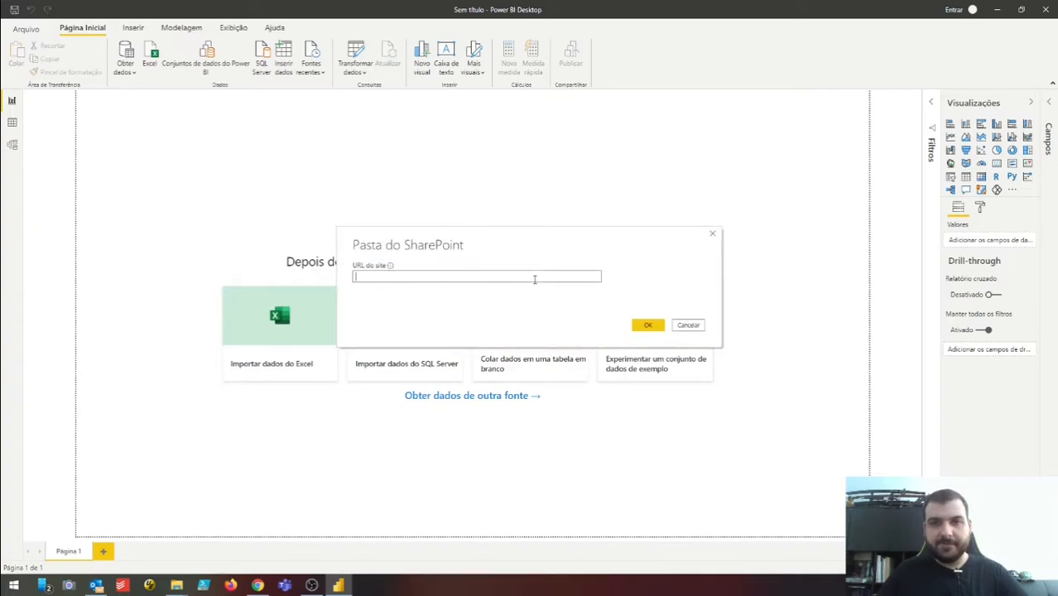
{"action": "key", "text": "ctrl+v"}
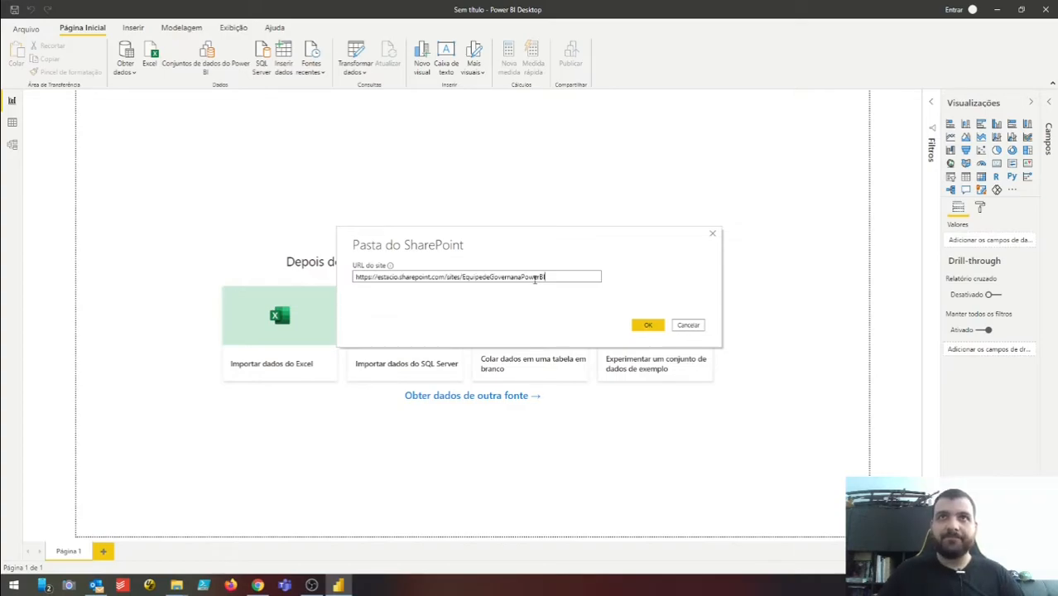
{"action": "left_click", "coordinate": [655, 327]}
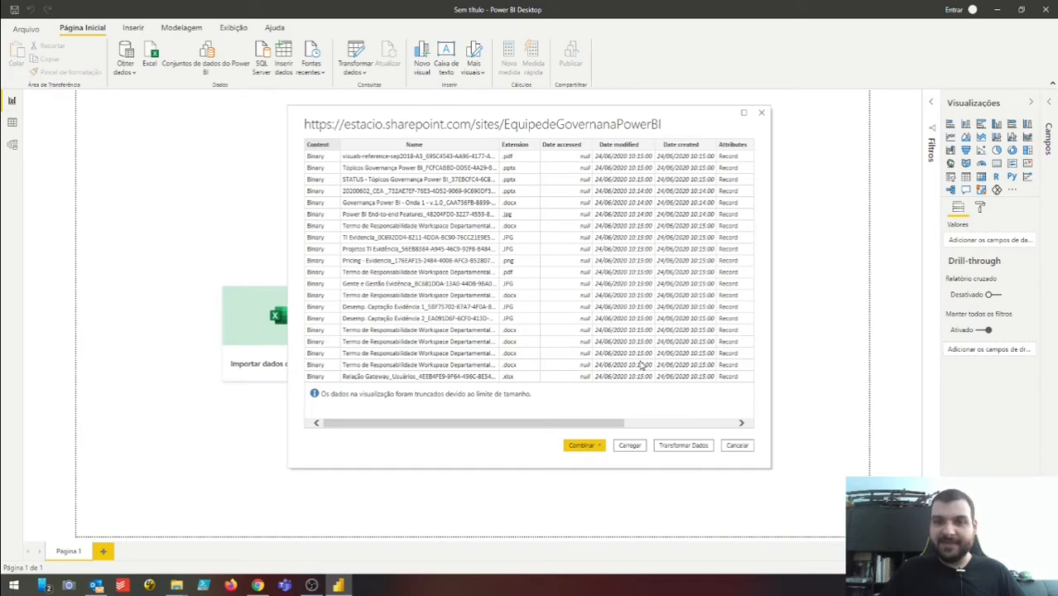
- Dismiss the file preview and edit the SharePoint site source's stored credentials
{"action": "left_click", "coordinate": [736, 446]}
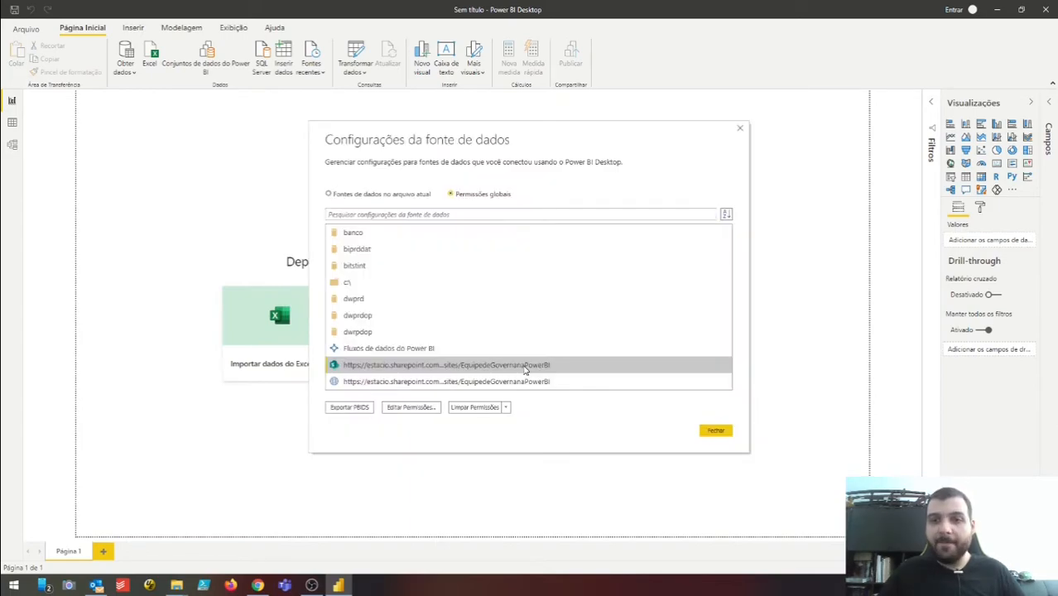
{"action": "left_click", "coordinate": [412, 407]}
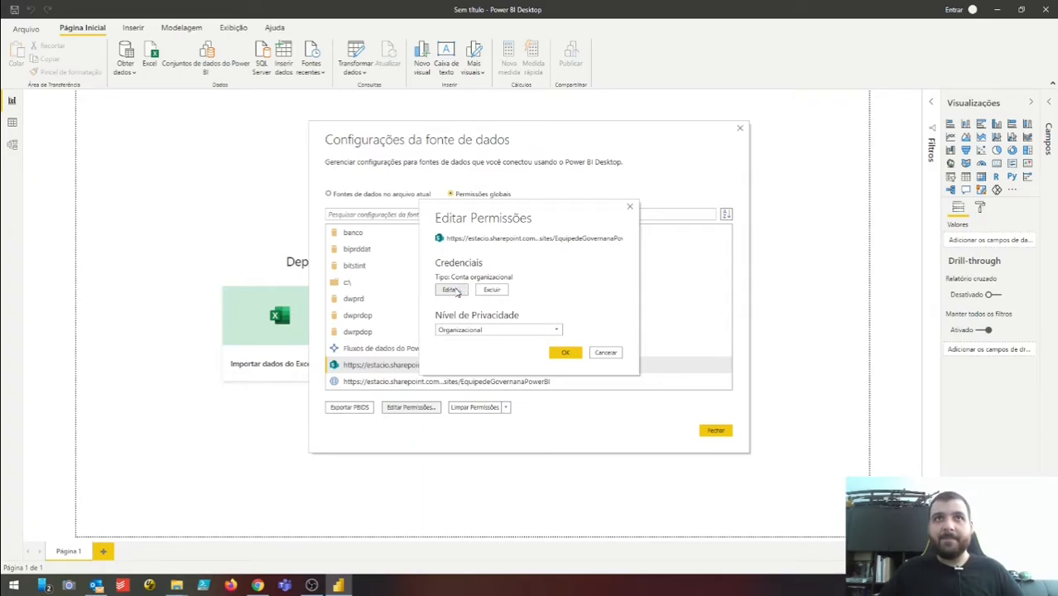
{"action": "mouse_move", "coordinate": [539, 230]}
{"action": "left_mouse_down"}
{"action": "mouse_move", "coordinate": [548, 224]}
{"action": "mouse_move", "coordinate": [539, 249]}
{"action": "left_mouse_up"}
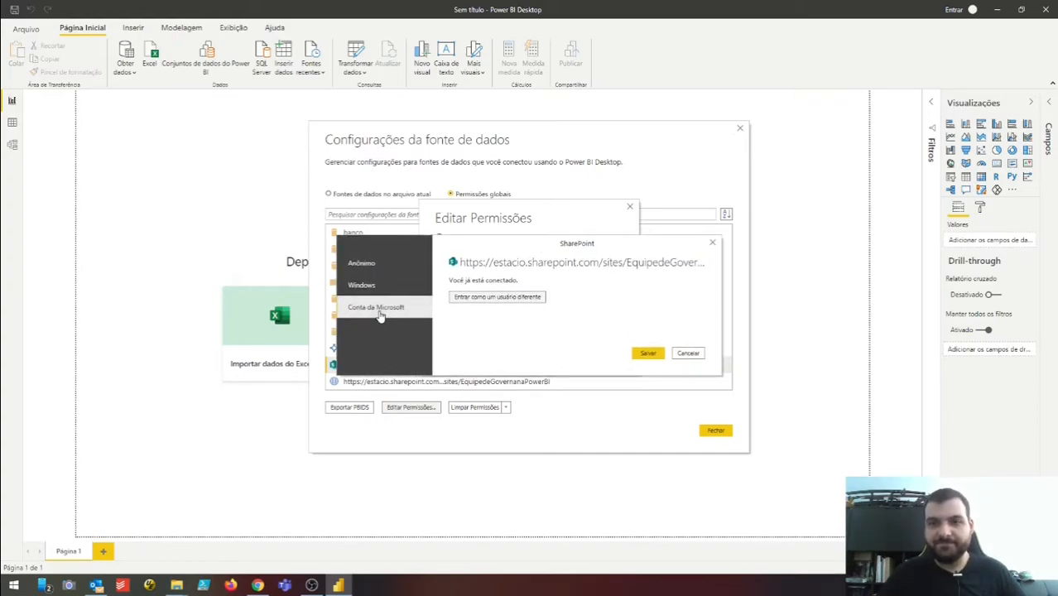
- Sign in with the governance team's Microsoft account password and save the new credentials
{"action": "left_click", "coordinate": [494, 298]}
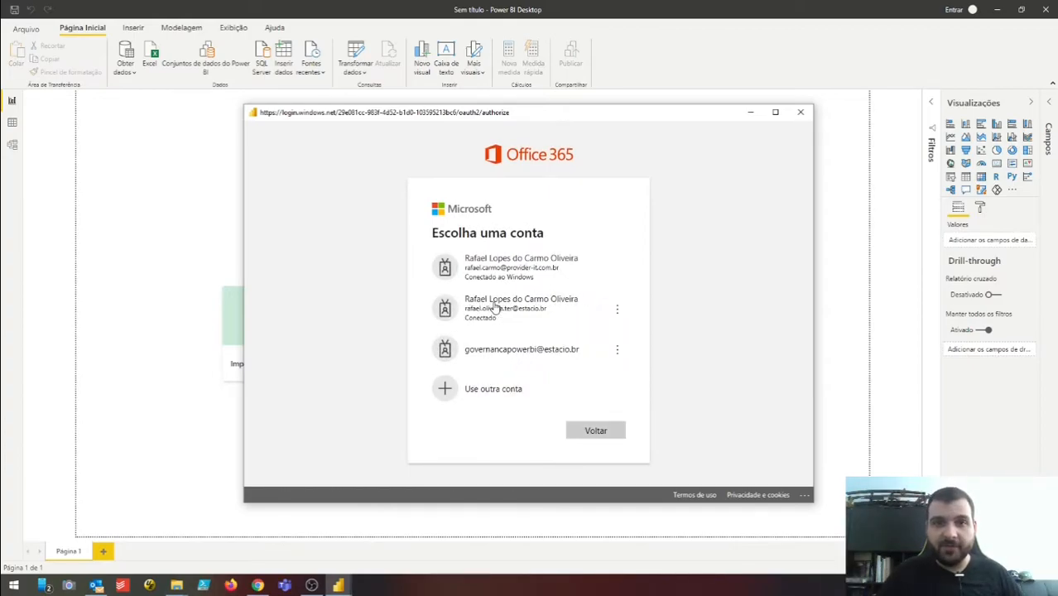
{"action": "left_click", "coordinate": [548, 346]}
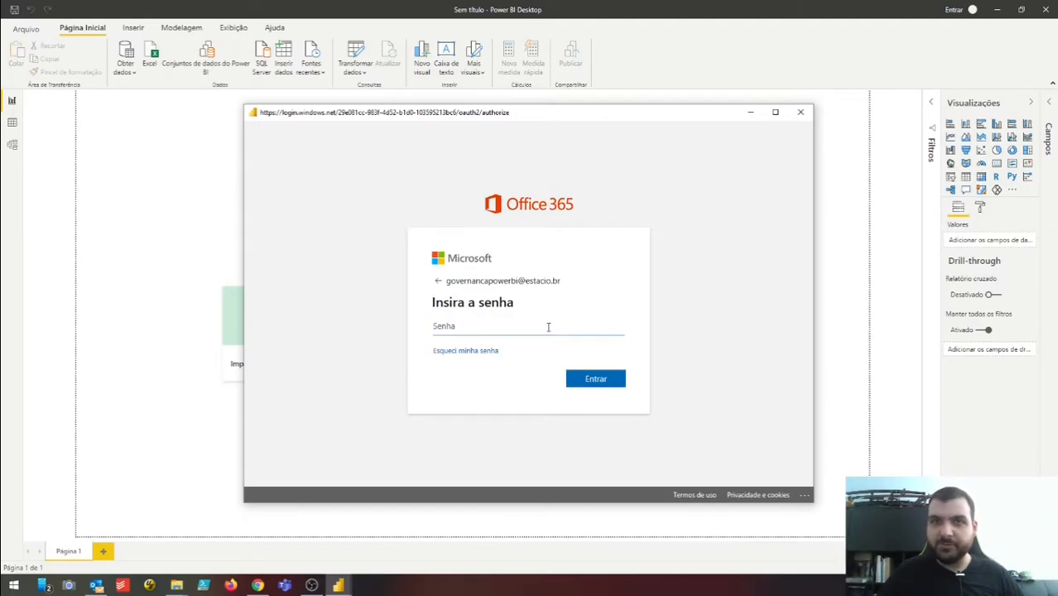
{"action": "type", "text": "•••••••"}
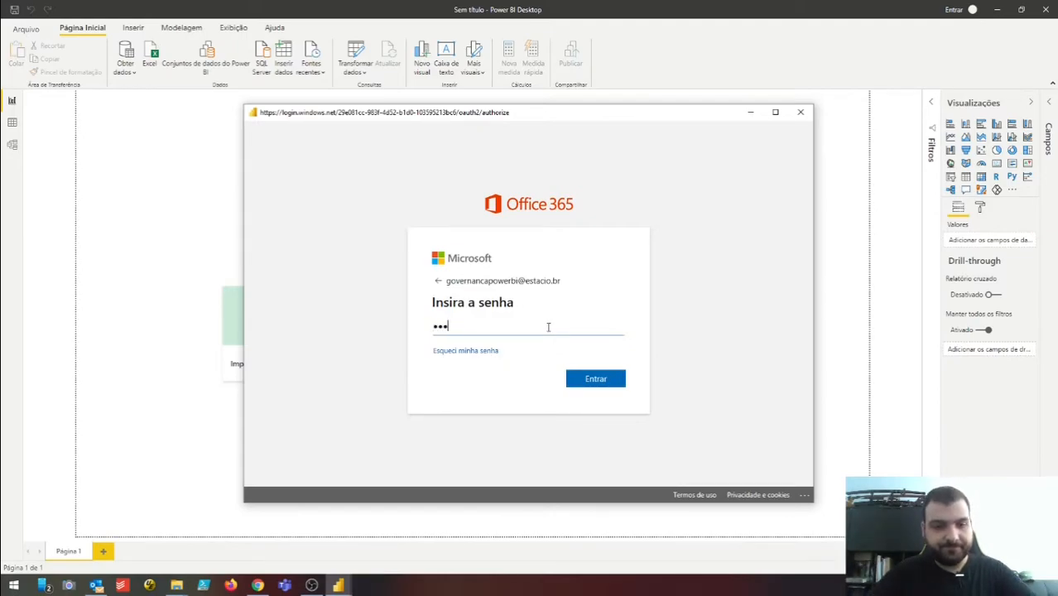
{"action": "left_click", "coordinate": [596, 379]}
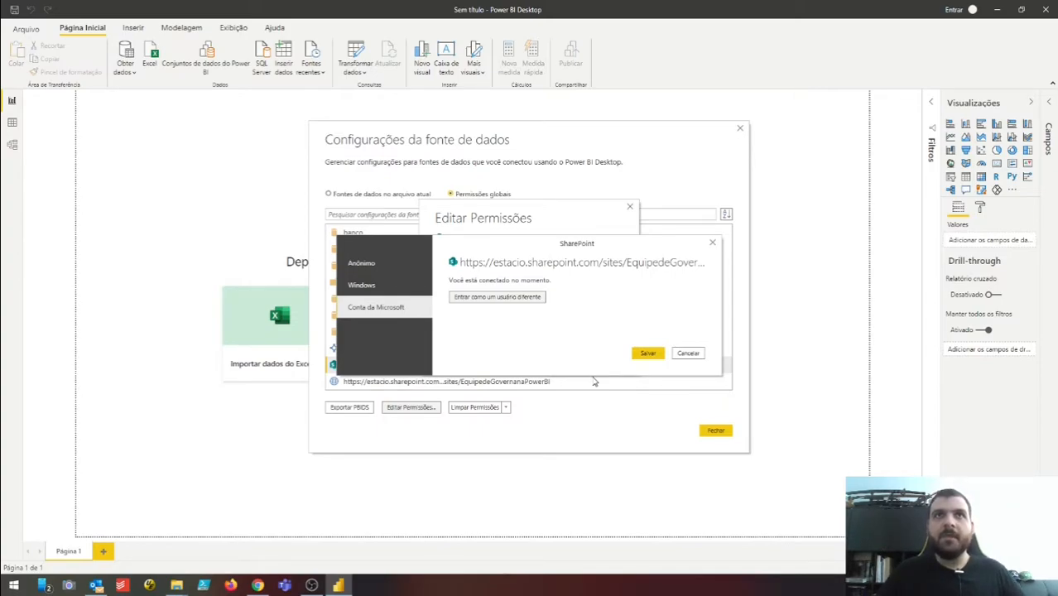
{"action": "left_click_drag", "start_coordinate": [527, 250], "coordinate": [524, 246]}
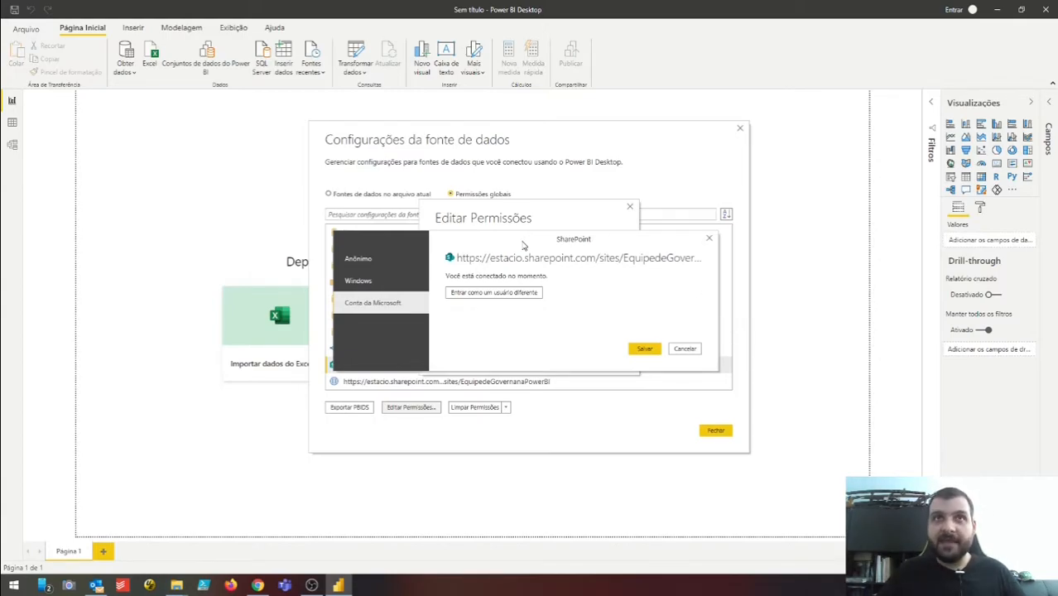
{"action": "left_click", "coordinate": [643, 349]}
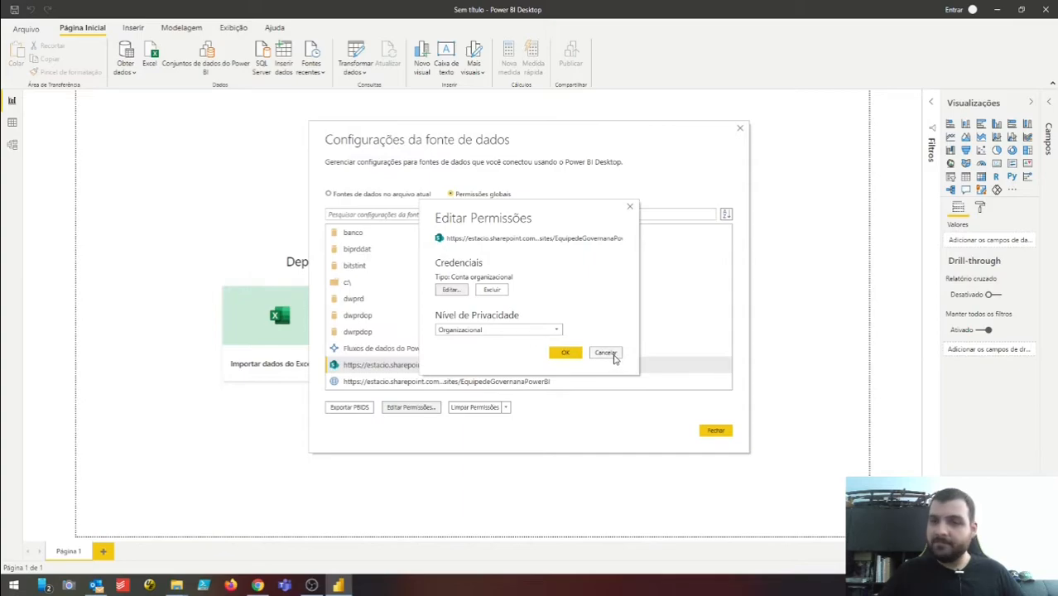
{"action": "left_click", "coordinate": [613, 357]}
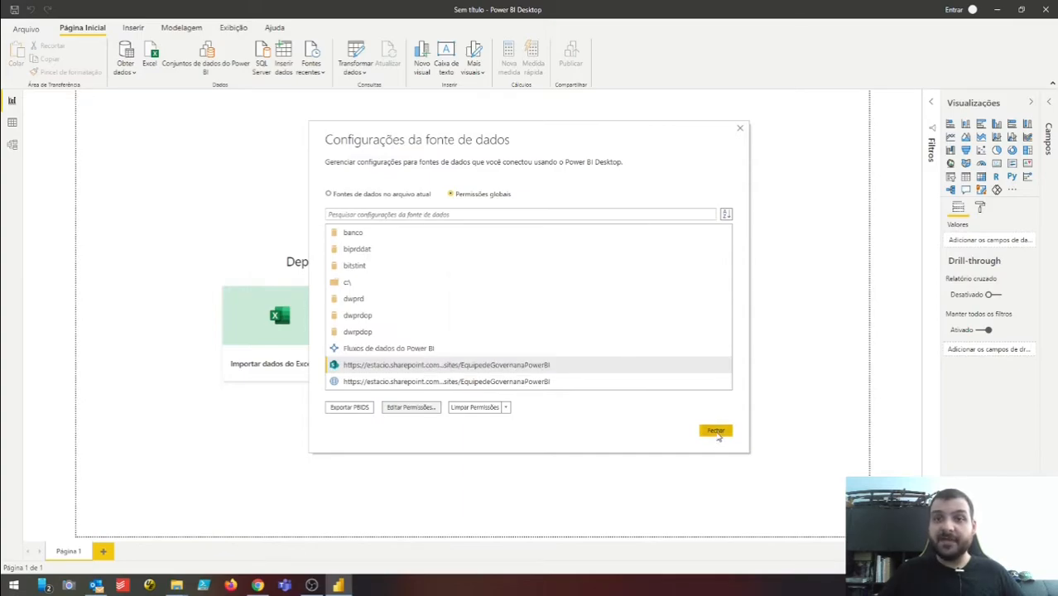
- Reconnect to the pasted SharePoint site URL and load its 359-file list as Consulta1 in Power Query
{"action": "left_click", "coordinate": [717, 434]}
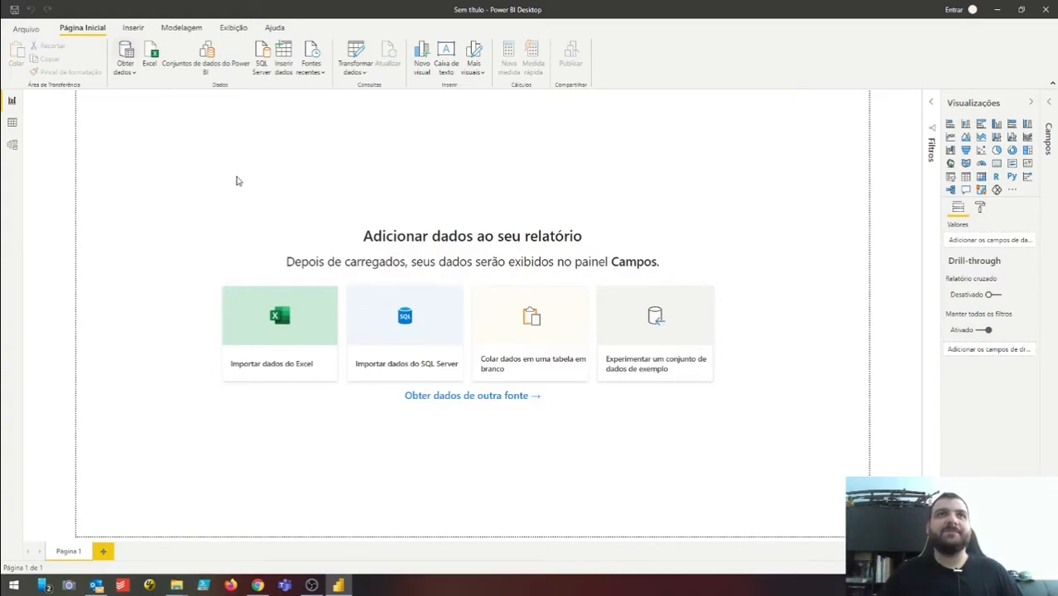
{"action": "left_click", "coordinate": [131, 53]}
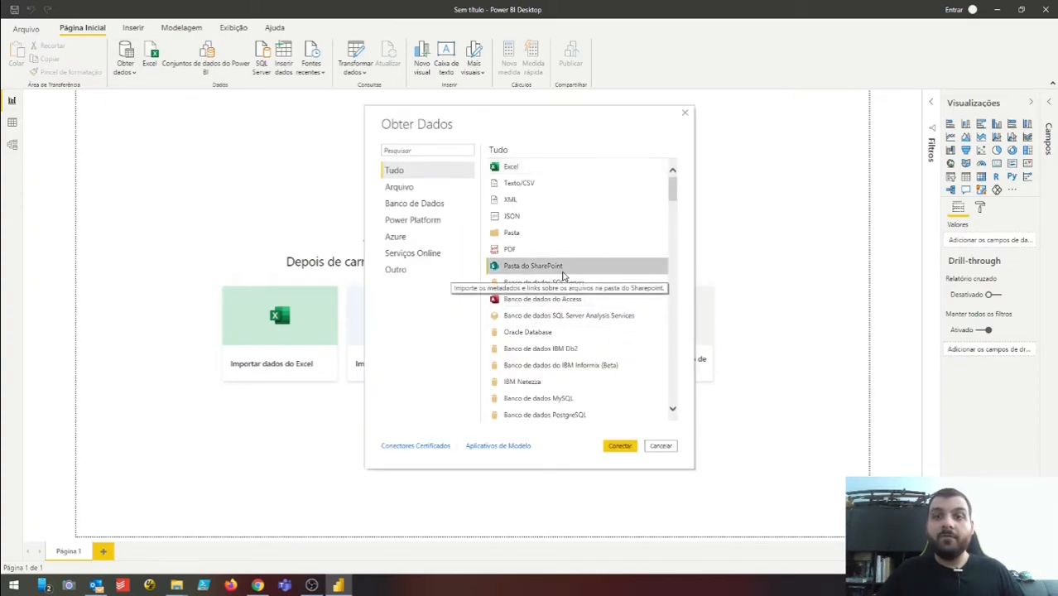
{"action": "left_click", "coordinate": [627, 447]}
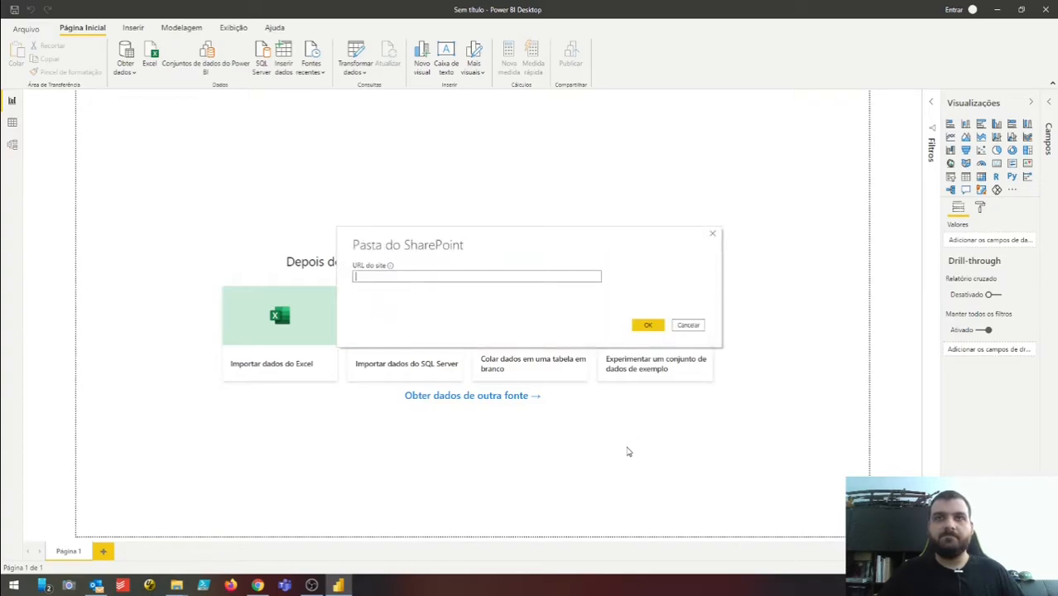
{"action": "type", "text": "https://estacio.sharepoint.com/sites/EquipedeGovernancaPowerBI"}
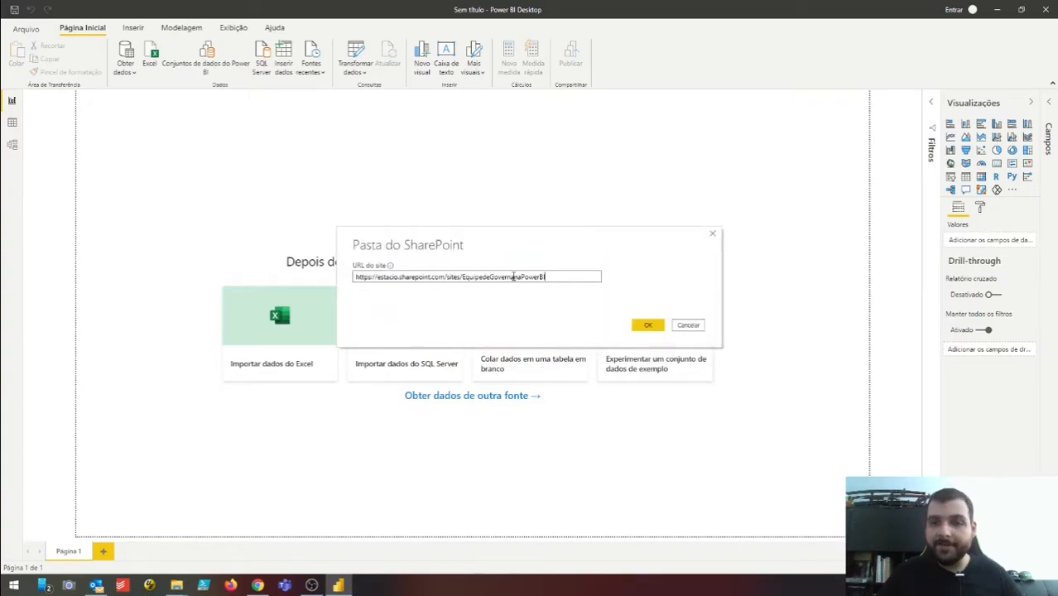
{"action": "left_click", "coordinate": [643, 328]}
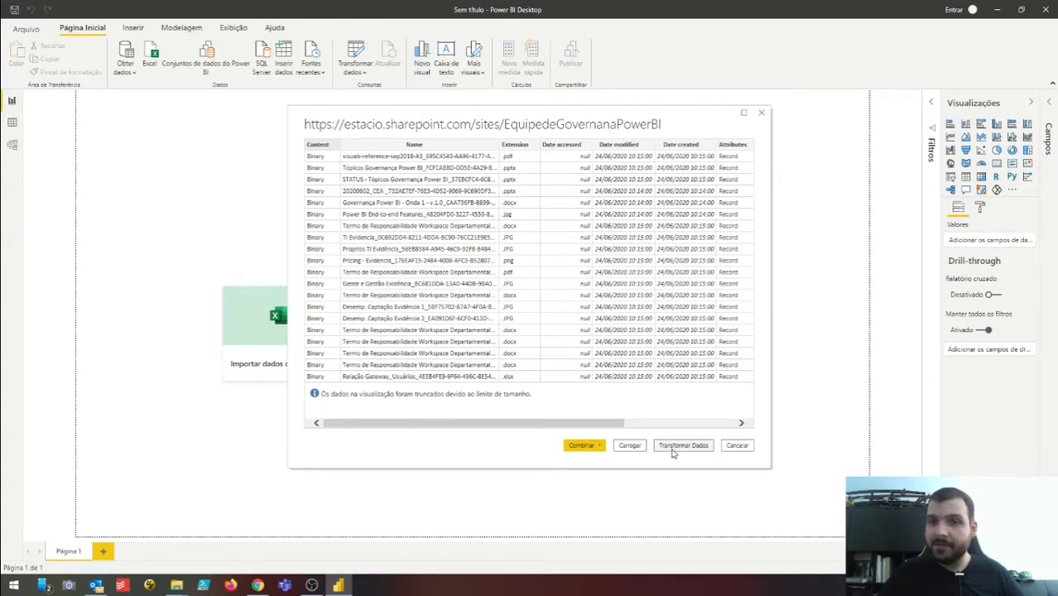
{"action": "left_click", "coordinate": [673, 452]}
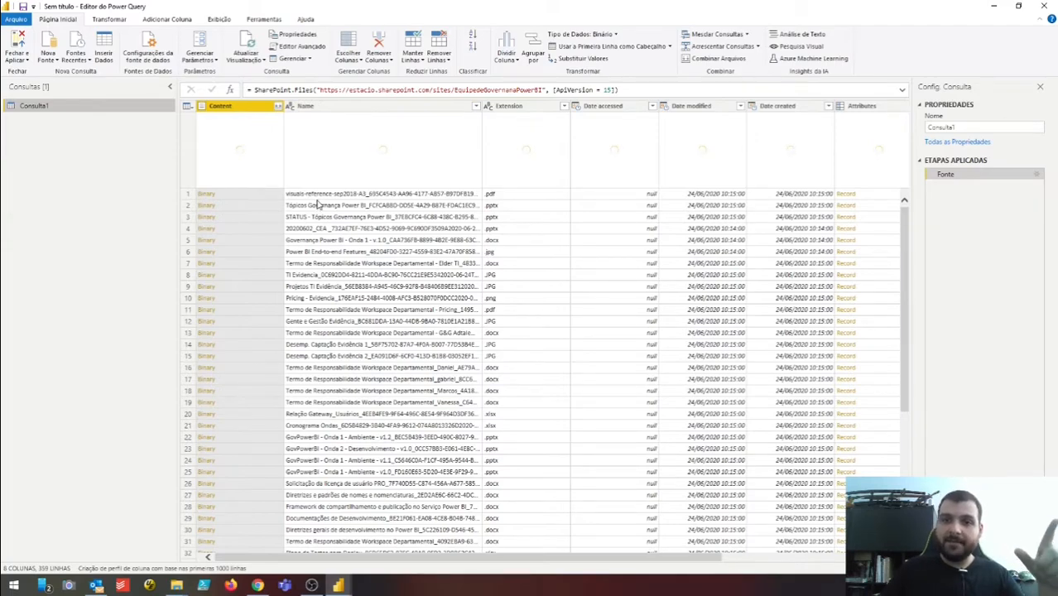
{"action": "left_click", "coordinate": [53, 45]}
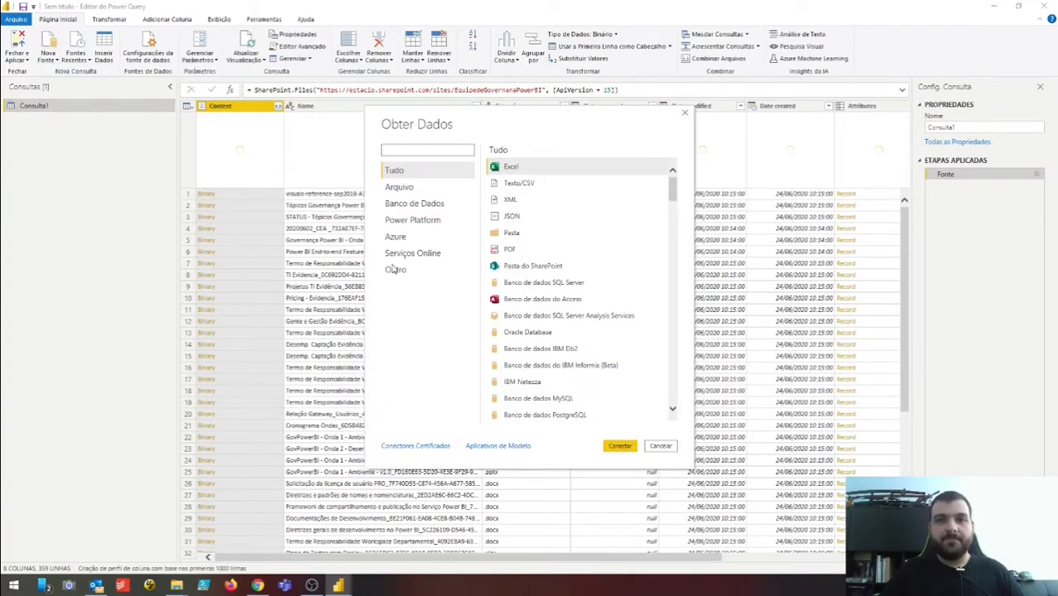
{"action": "left_click", "coordinate": [537, 269]}
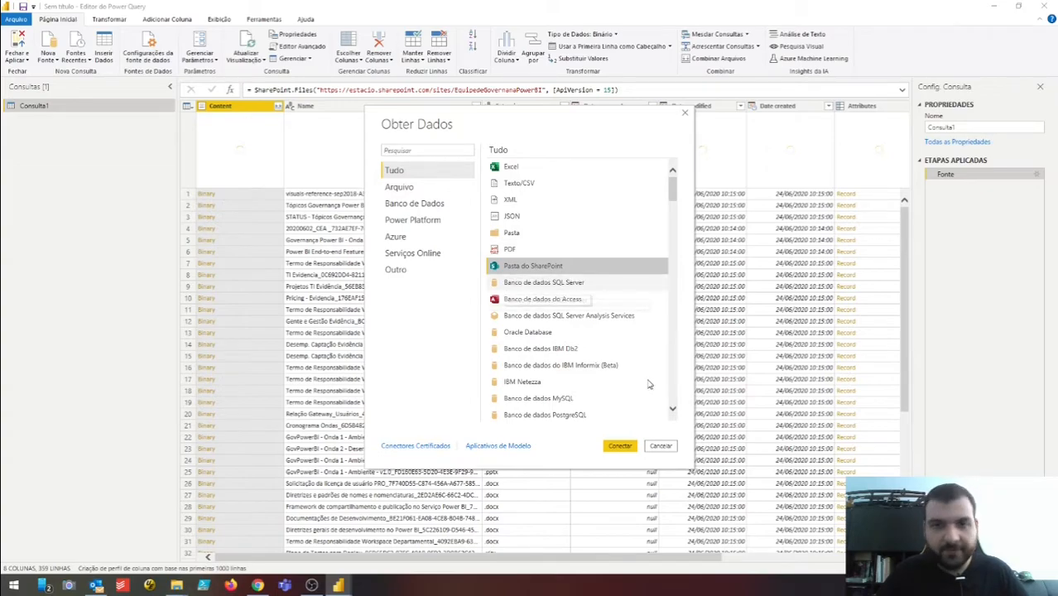
{"action": "left_click", "coordinate": [662, 447]}
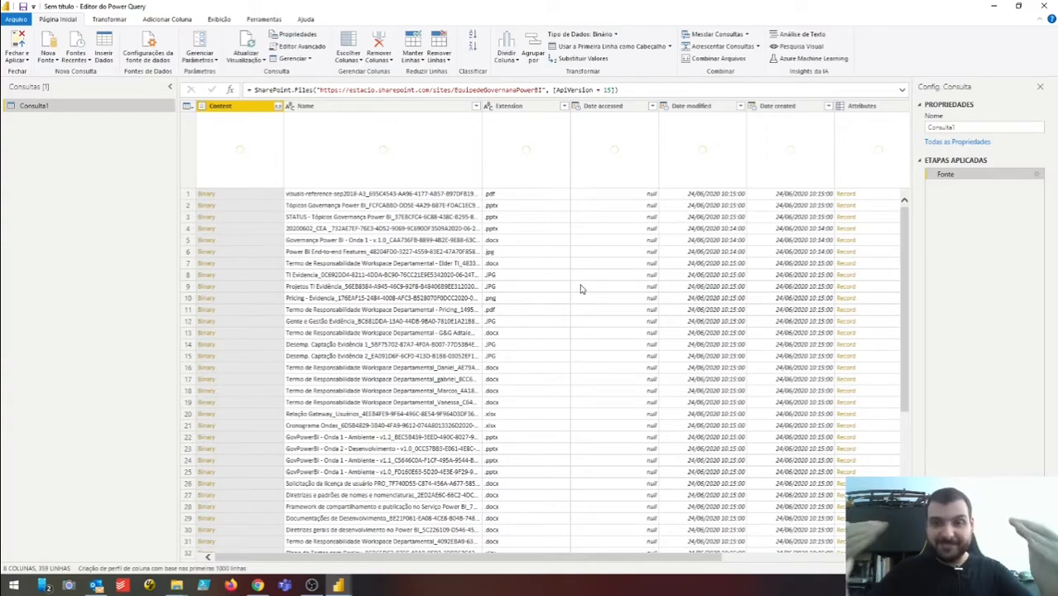
{"action": "scroll", "coordinate": [584, 293], "scroll_direction": "down", "scroll_amount": 3}
{"action": "scroll", "coordinate": [585, 296], "scroll_direction": "up", "scroll_amount": 3}
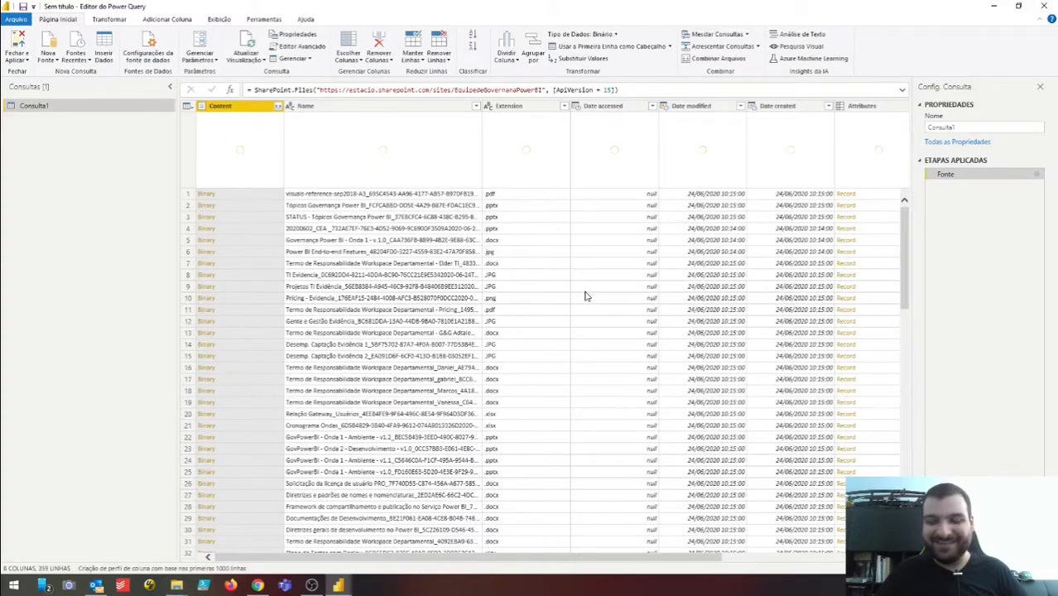
{"action": "left_click", "coordinate": [259, 586]}
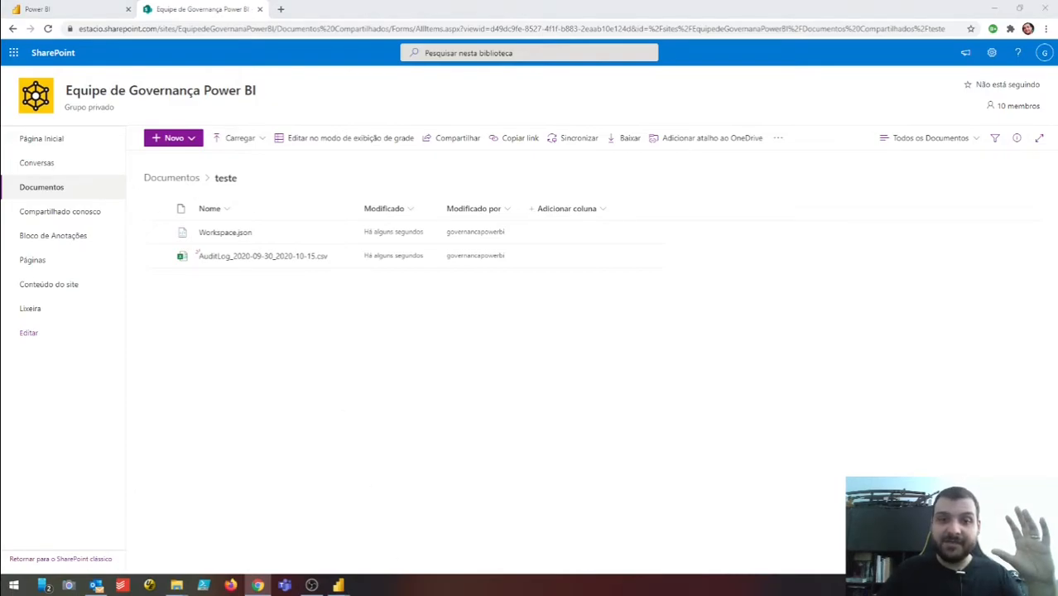
{"action": "key", "text": "alt+Tab"}
{"action": "key", "text": "alt+Tab"}
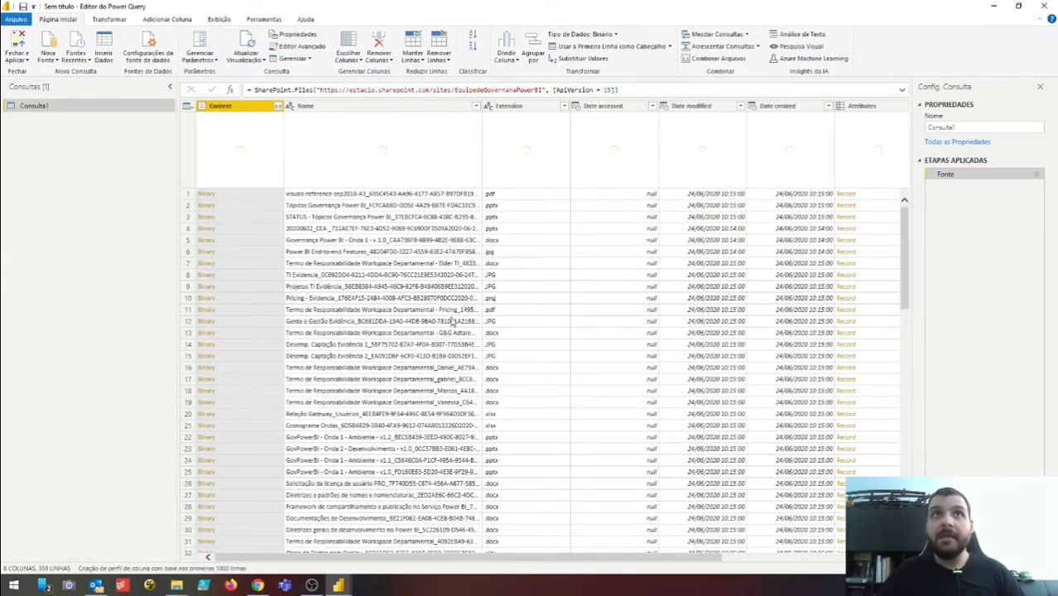
- Filter the Folder Path column to the path matching 'teste'
{"action": "left_click_drag", "start_coordinate": [495, 554], "coordinate": [702, 559]}
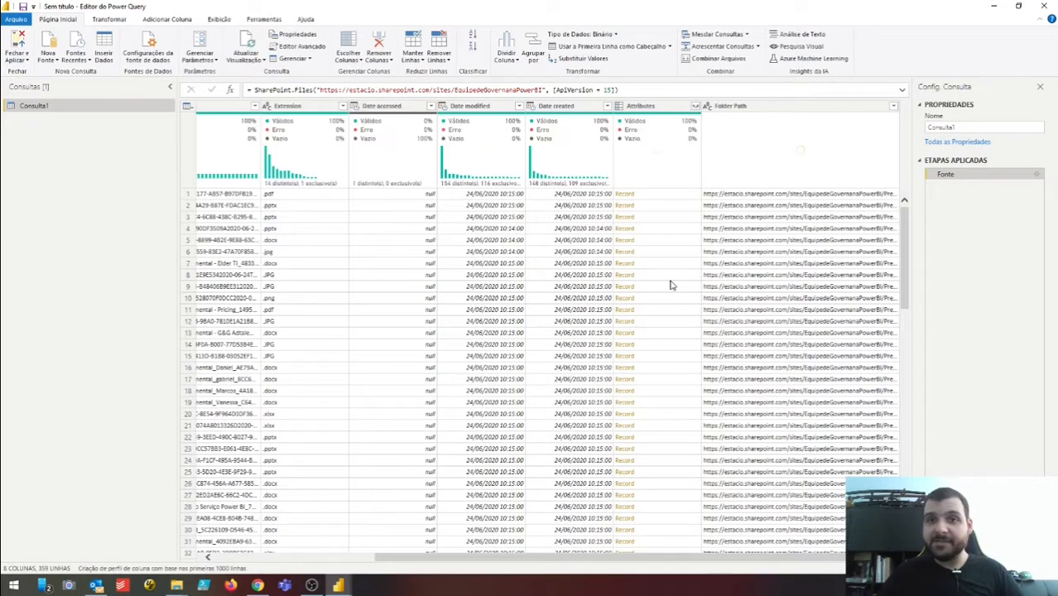
{"action": "left_click", "coordinate": [732, 107]}
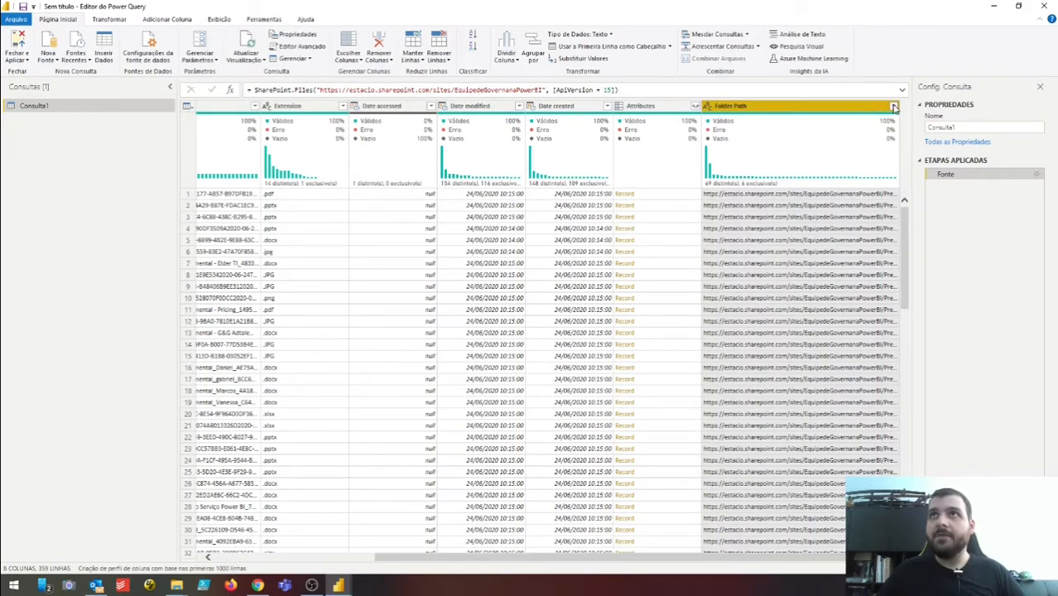
{"action": "left_click", "coordinate": [894, 106]}
{"action": "left_click", "coordinate": [802, 207]}
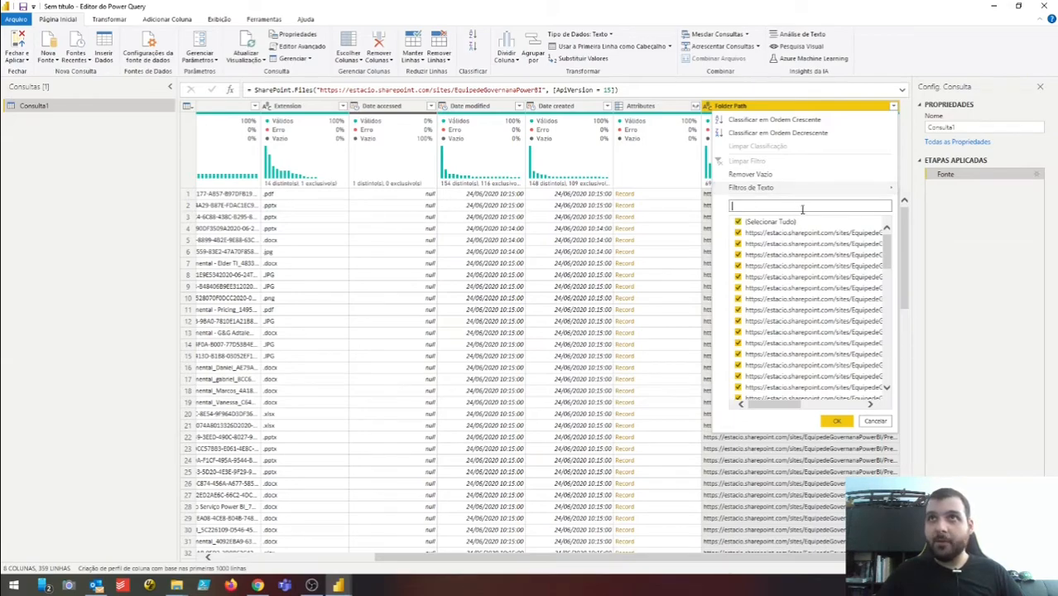
{"action": "type", "text": "teste"}
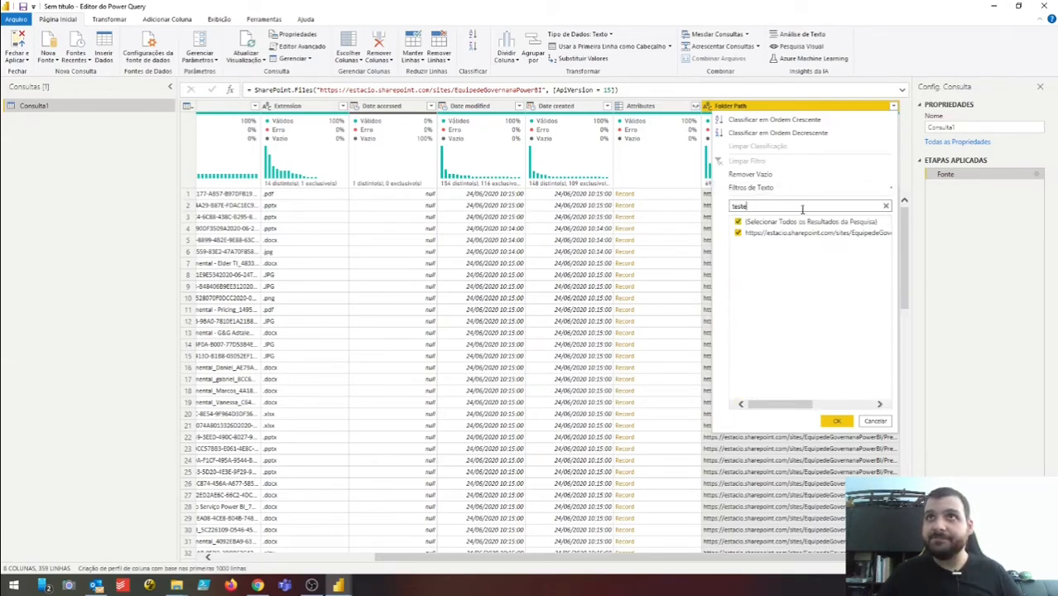
{"action": "left_click", "coordinate": [757, 222]}
{"action": "left_click", "coordinate": [738, 235]}
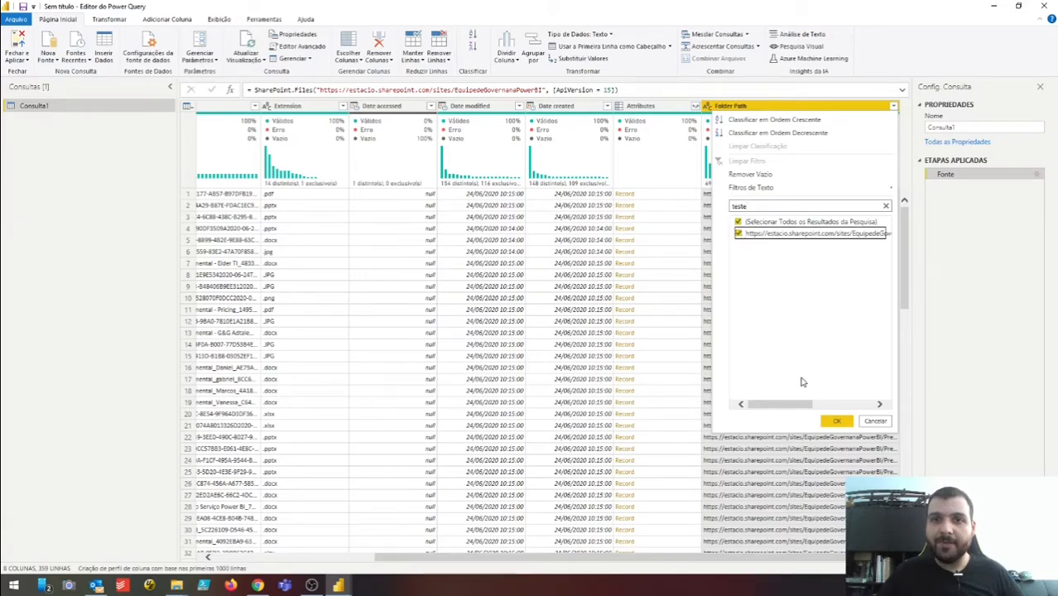
{"action": "left_click", "coordinate": [838, 422]}
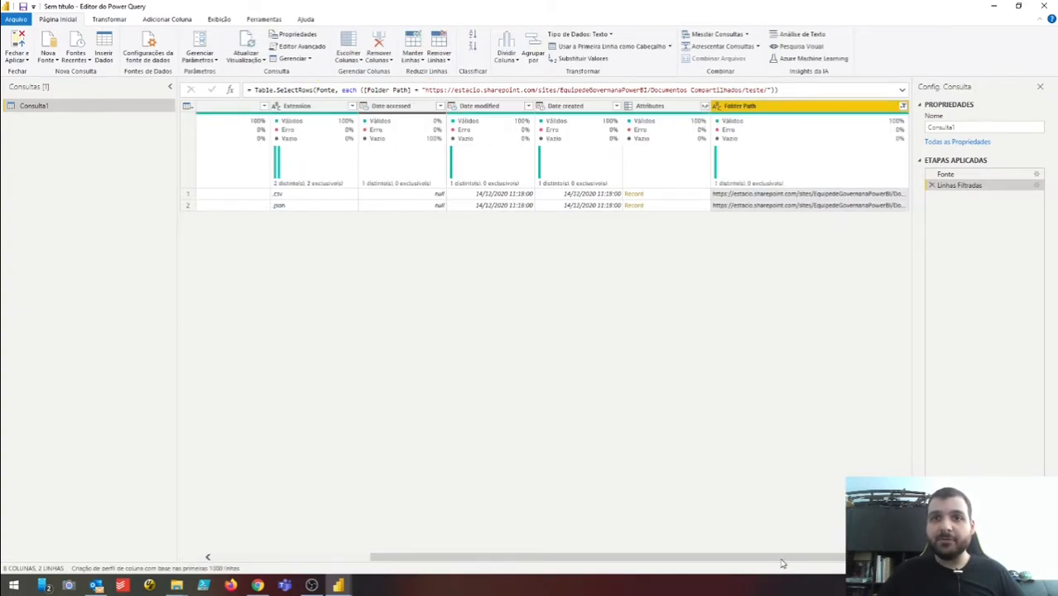
- Check the two remaining files, the AuditLog csv and Workspace.json, against the SharePoint teste folder
{"action": "left_click_drag", "start_coordinate": [783, 563], "coordinate": [489, 567]}
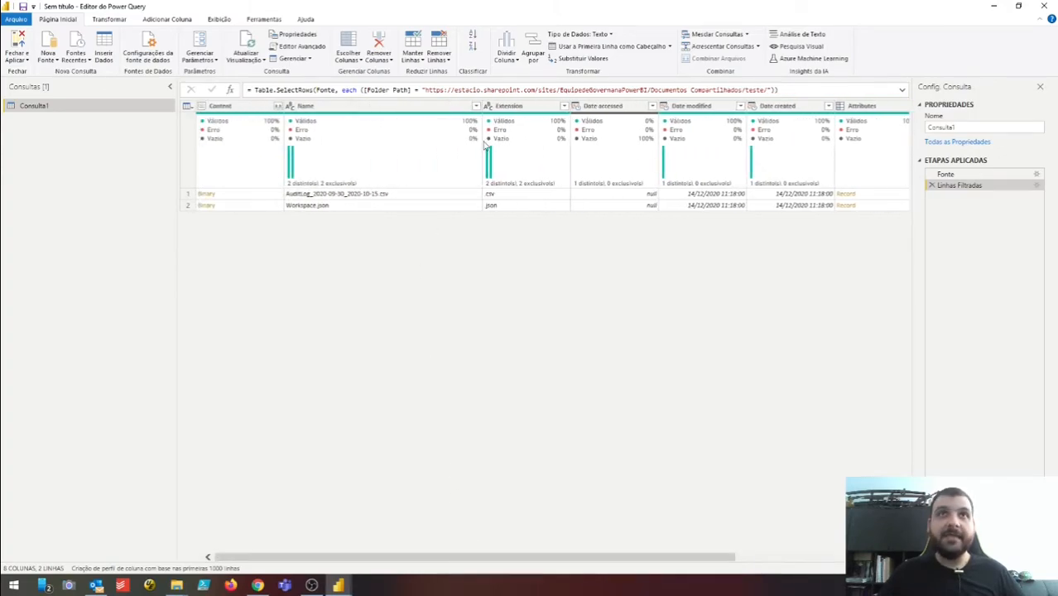
{"action": "left_click", "coordinate": [427, 195]}
{"action": "left_click", "coordinate": [435, 206]}
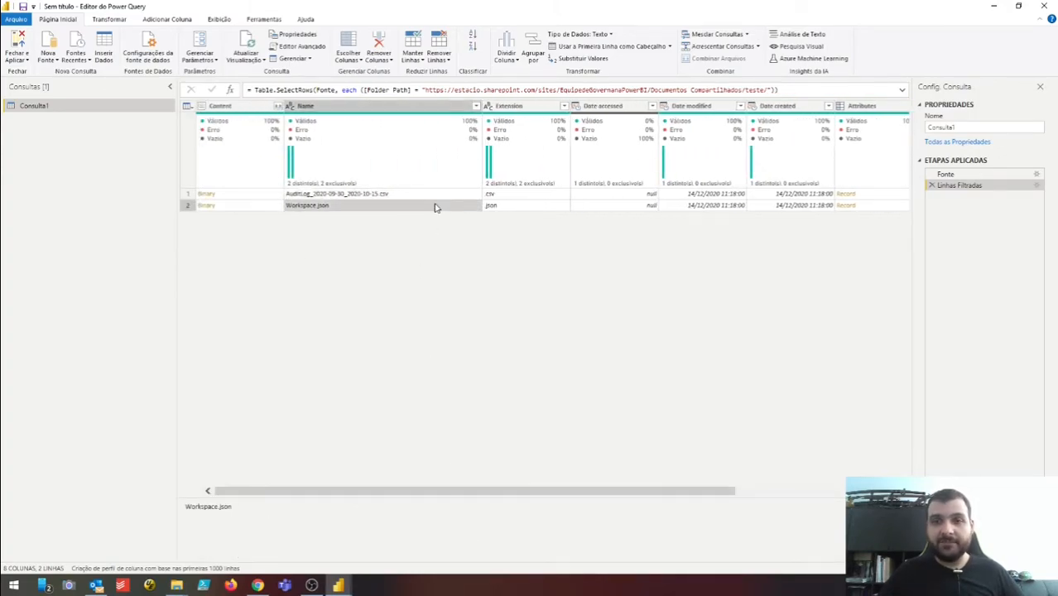
{"action": "key", "text": "alt+Tab"}
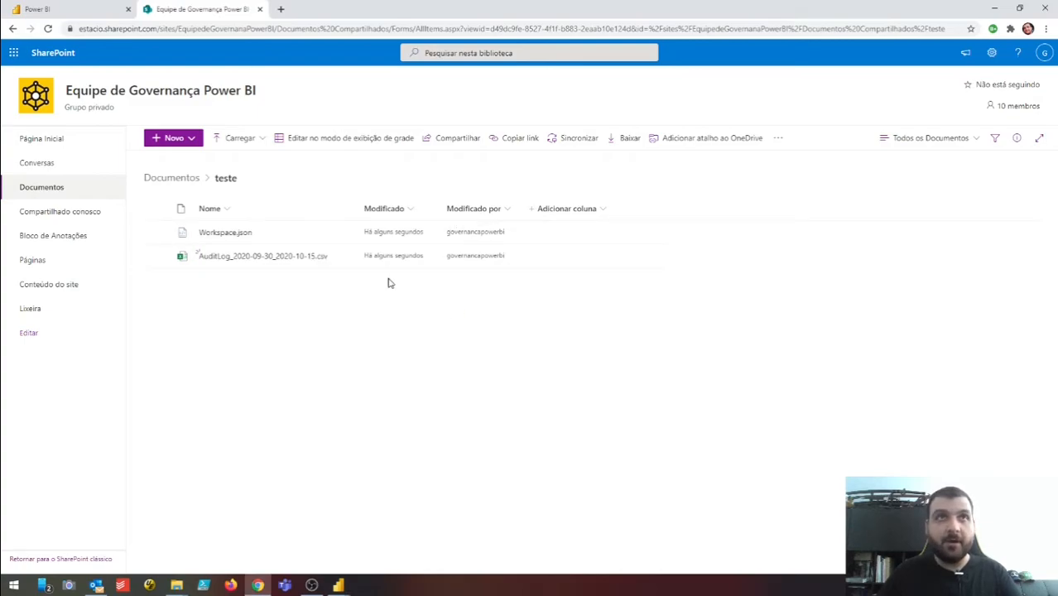
{"action": "key", "text": "alt+Tab"}
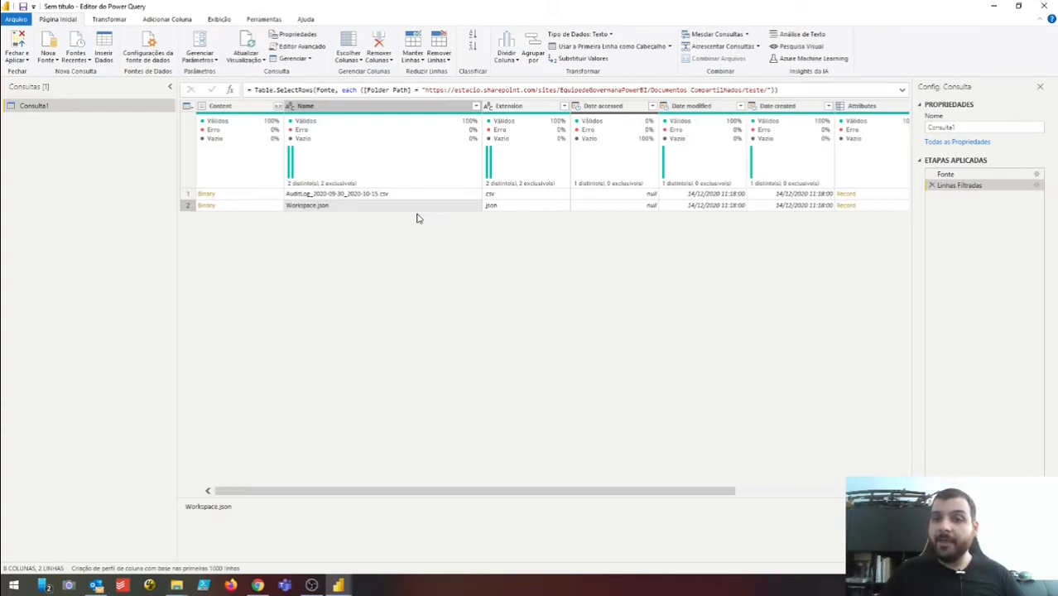
- Filter the Name column to only AuditLog_2020-09-30_2020-10-15.csv
{"action": "left_click", "coordinate": [412, 198]}
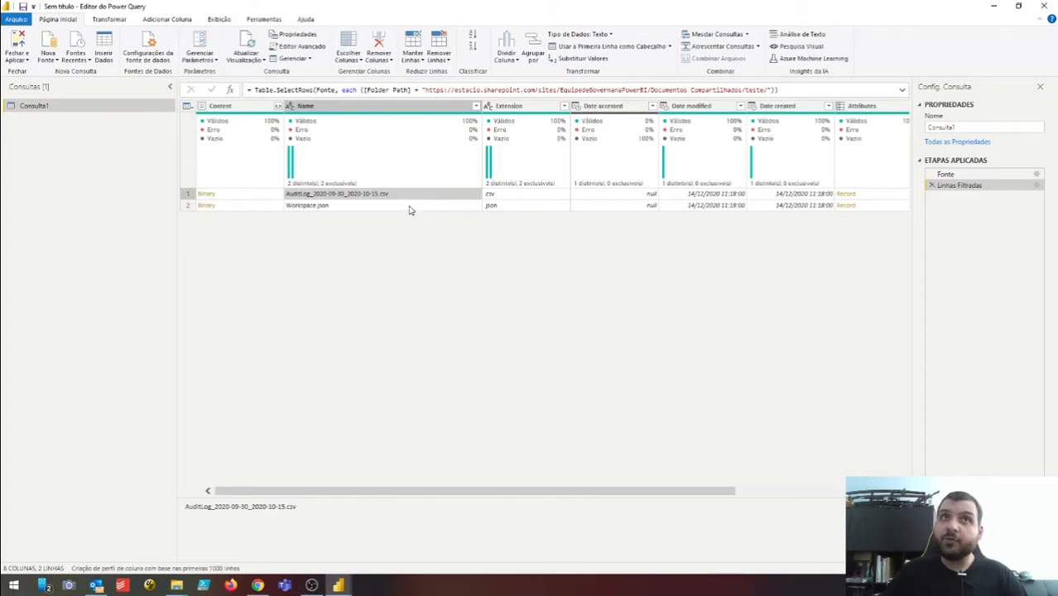
{"action": "left_click", "coordinate": [409, 207]}
{"action": "left_click", "coordinate": [404, 195]}
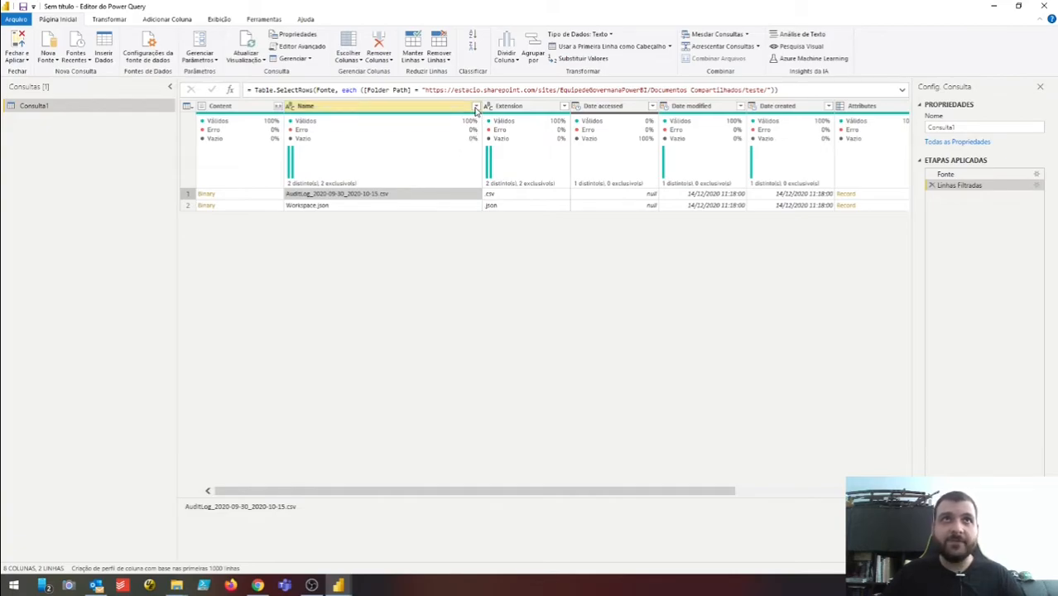
{"action": "mouse_move", "coordinate": [442, 133]}
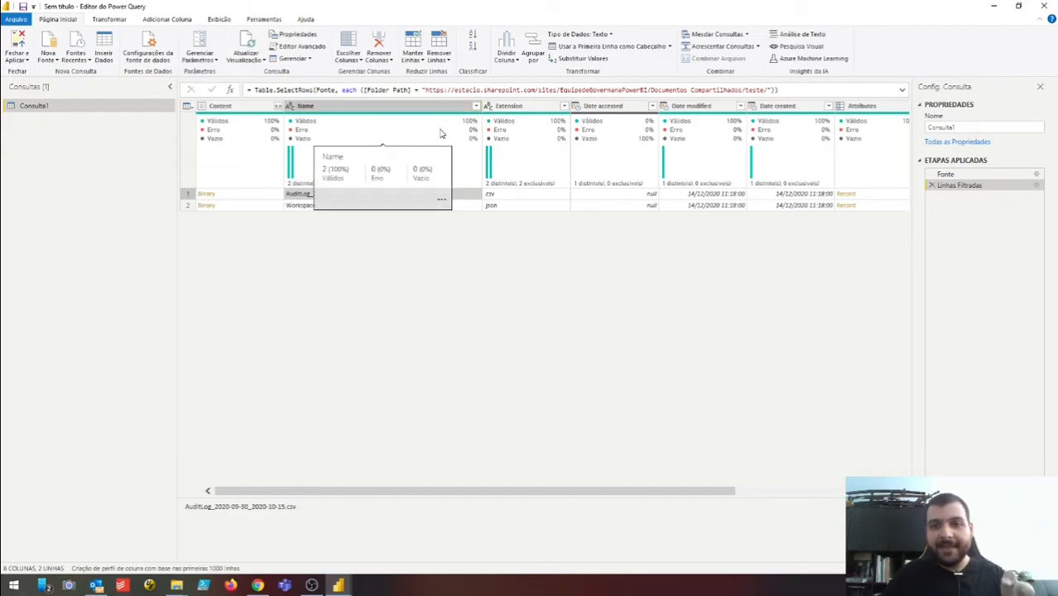
{"action": "left_click", "coordinate": [477, 106]}
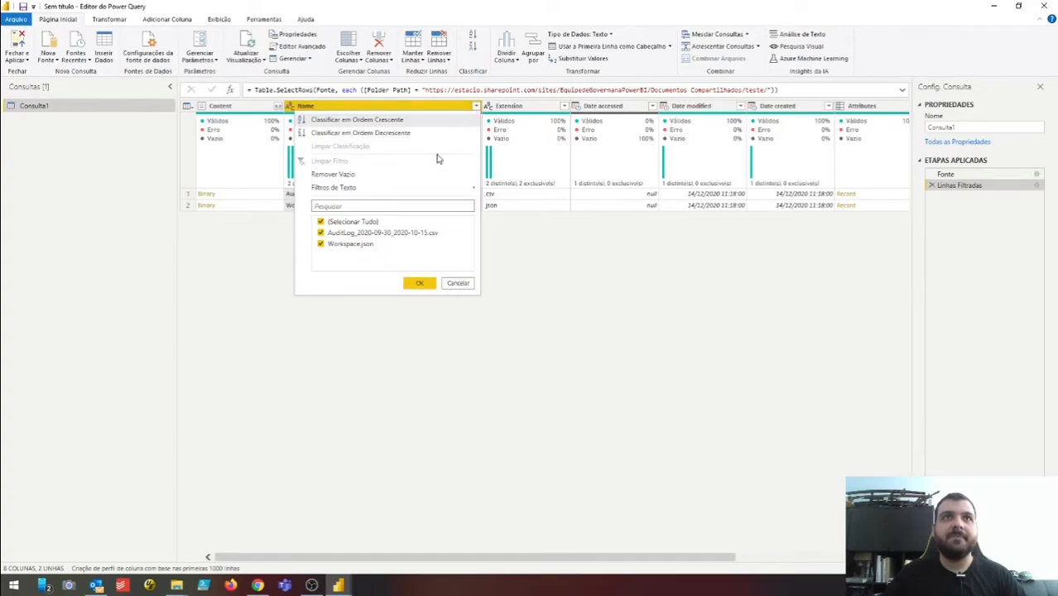
{"action": "left_click", "coordinate": [365, 220]}
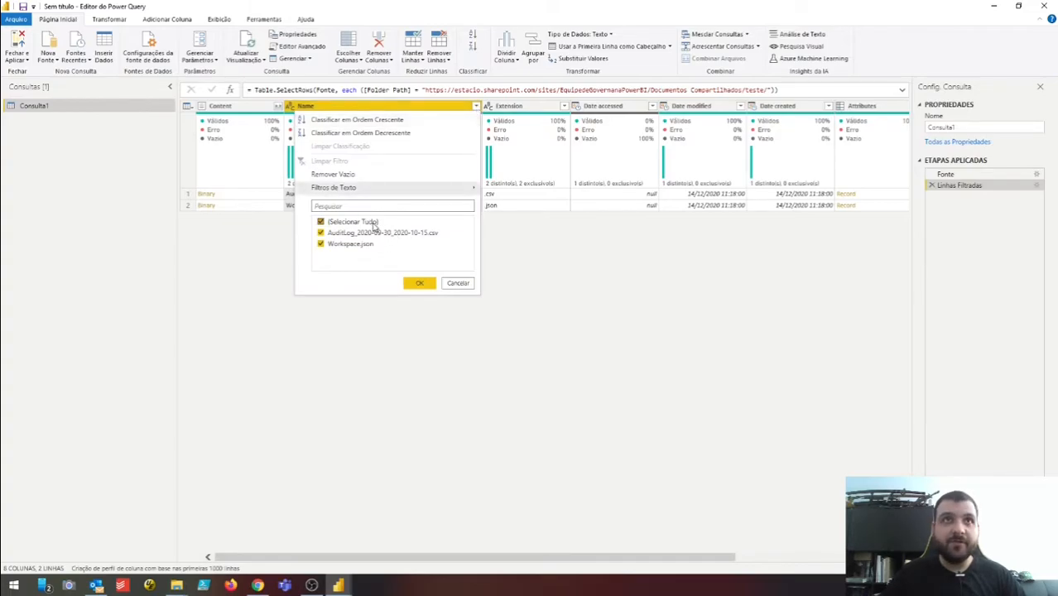
{"action": "left_click", "coordinate": [350, 234]}
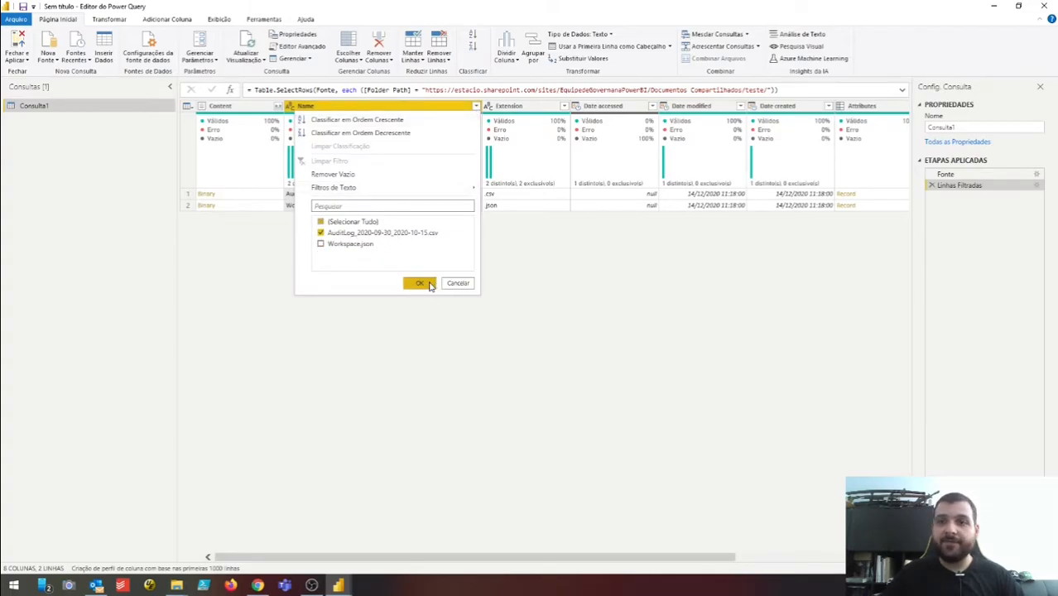
{"action": "left_click", "coordinate": [420, 283]}
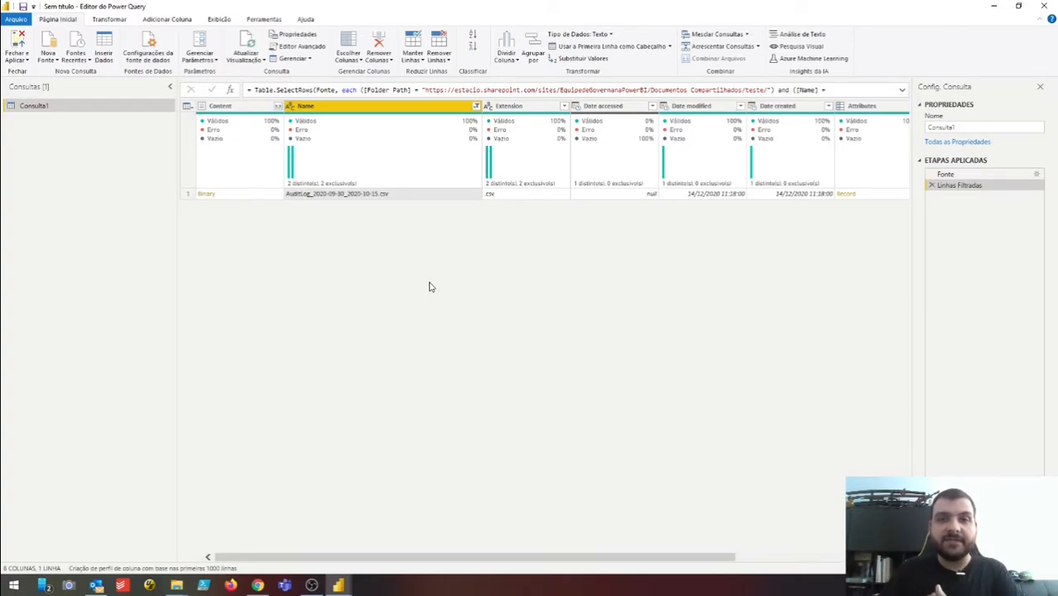
- Review the Name filter options again and close them without changes
{"action": "left_click", "coordinate": [477, 106]}
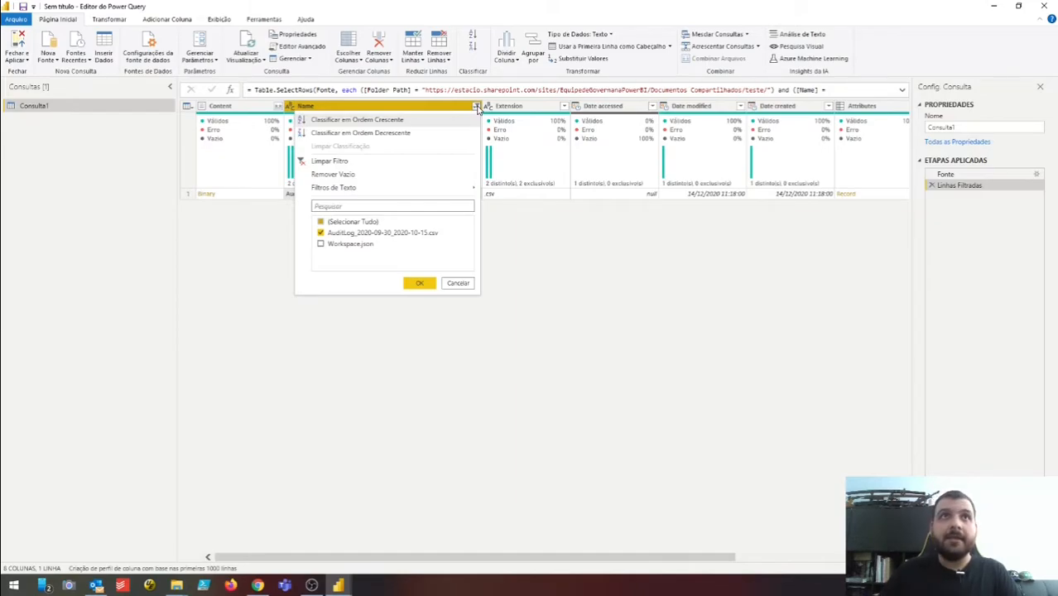
{"action": "mouse_move", "coordinate": [465, 193]}
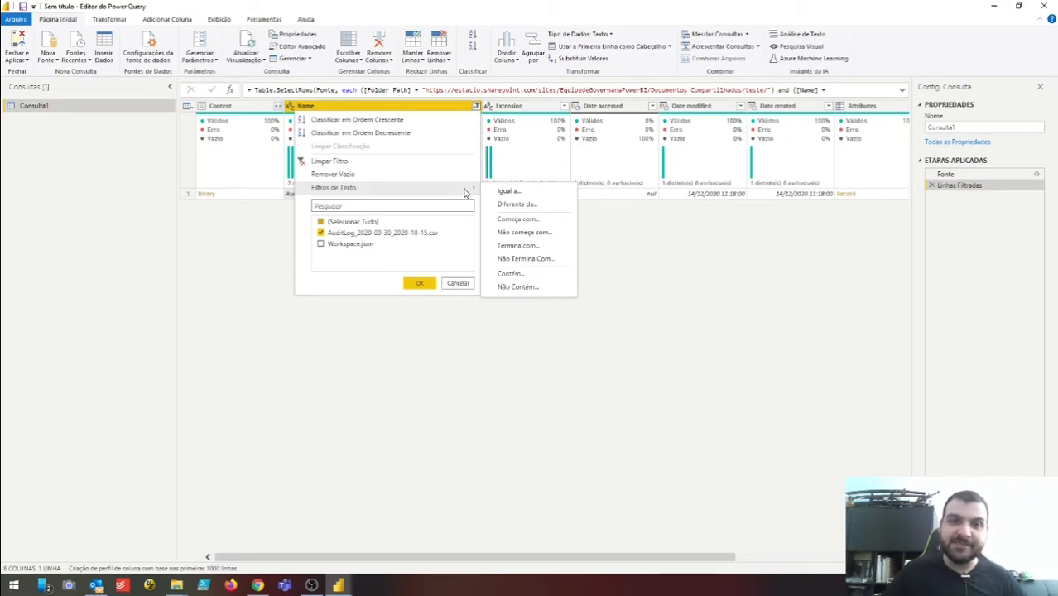
{"action": "left_click", "coordinate": [529, 329]}
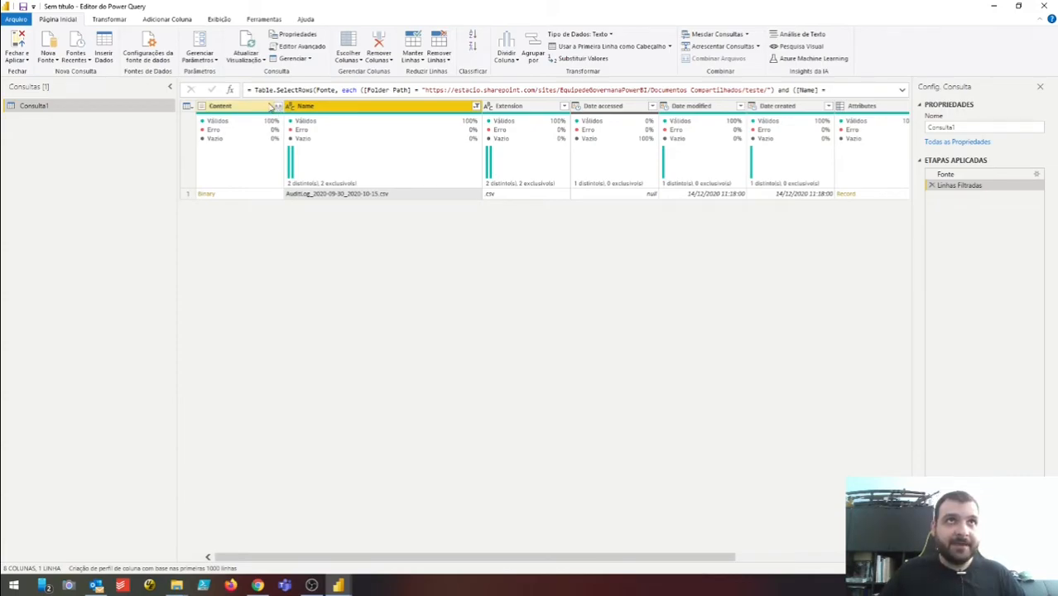
- Combine Files on the Content column to expand the AuditLog csv into five columns
{"action": "left_click", "coordinate": [267, 107]}
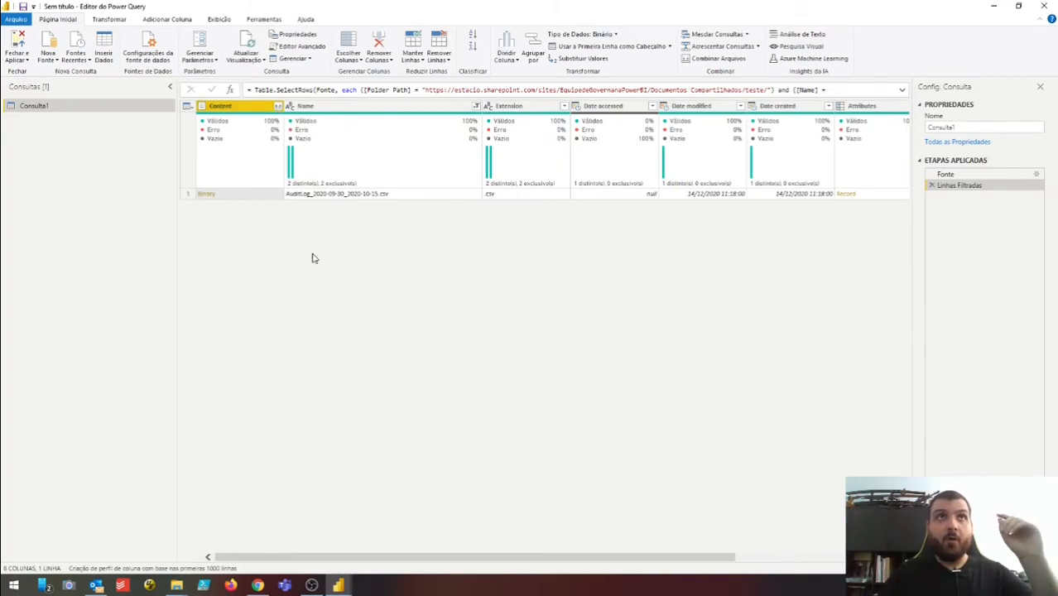
{"action": "left_click", "coordinate": [383, 196]}
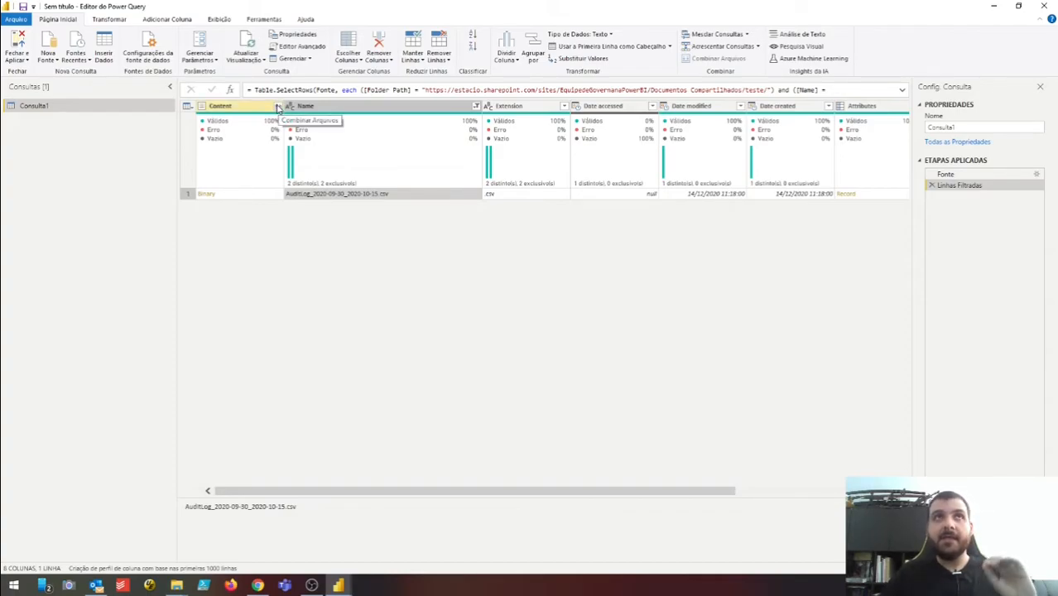
{"action": "left_click", "coordinate": [278, 108]}
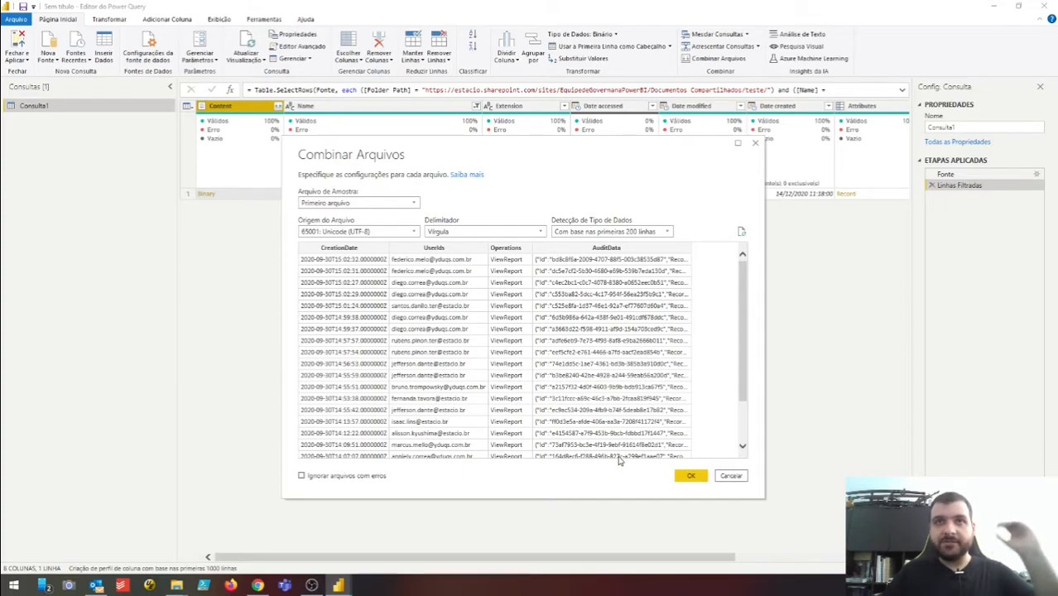
{"action": "left_click", "coordinate": [692, 478]}
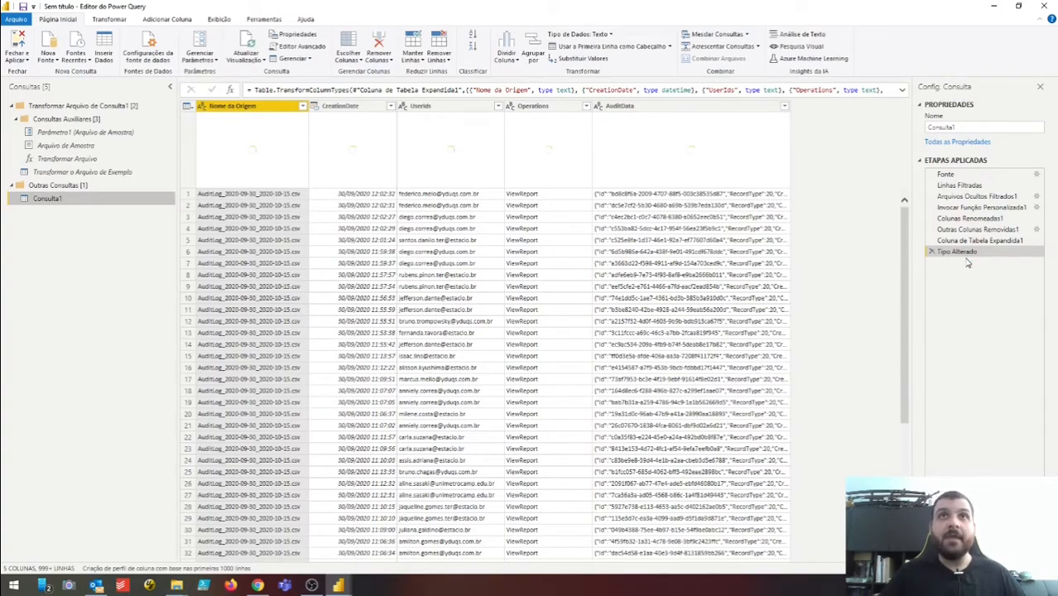
{"action": "left_click", "coordinate": [372, 110]}
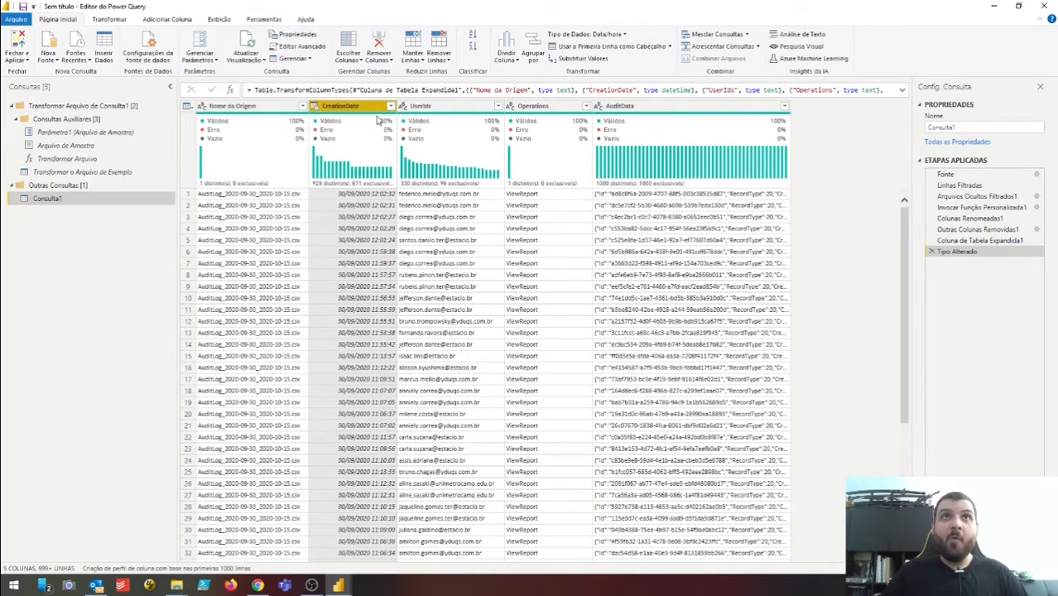
{"action": "left_click", "coordinate": [418, 108]}
{"action": "left_click", "coordinate": [535, 108]}
{"action": "left_click", "coordinate": [629, 109]}
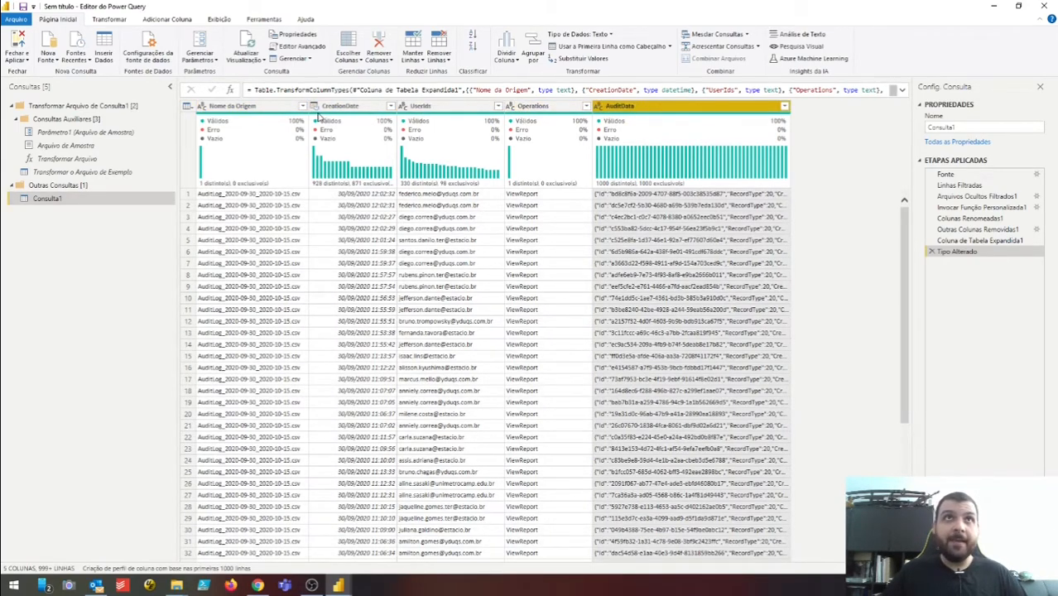
{"action": "left_click", "coordinate": [323, 110]}
{"action": "left_click", "coordinate": [271, 109]}
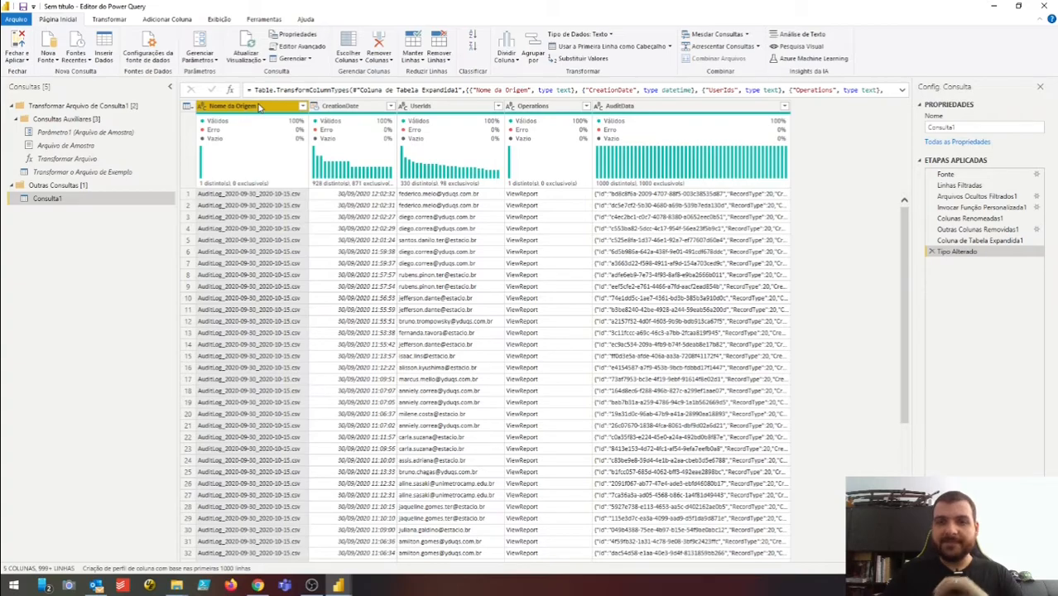
{"action": "key", "text": "Delete"}
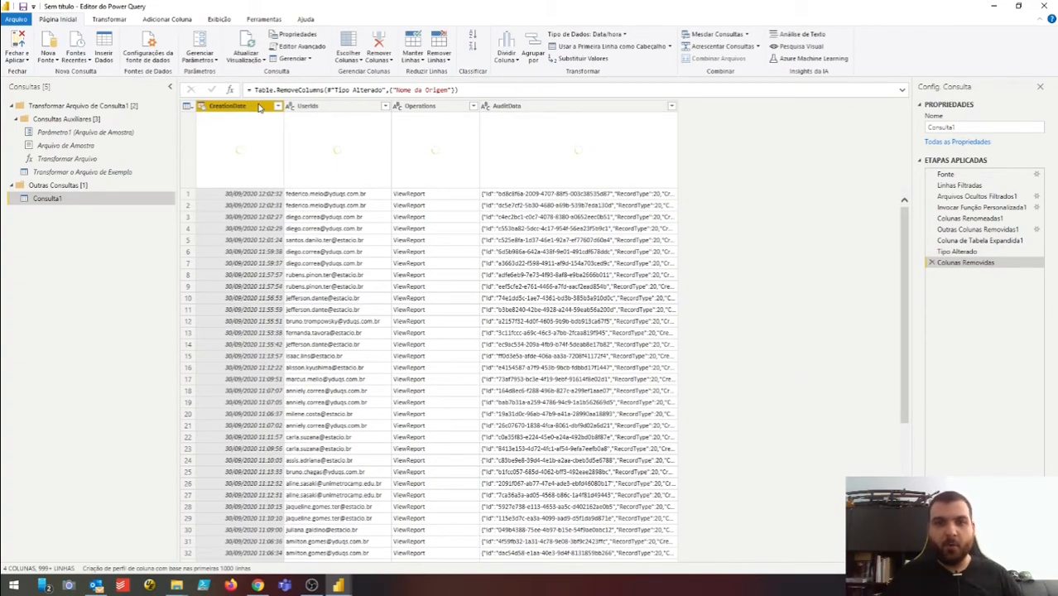
{"action": "left_click", "coordinate": [932, 264]}
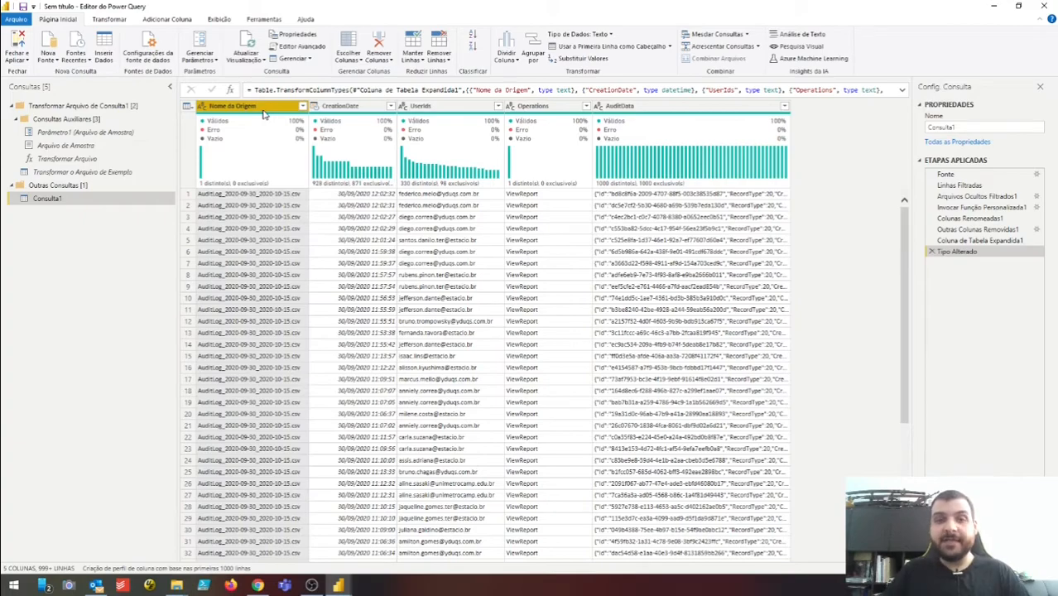
{"action": "left_click", "coordinate": [290, 297]}
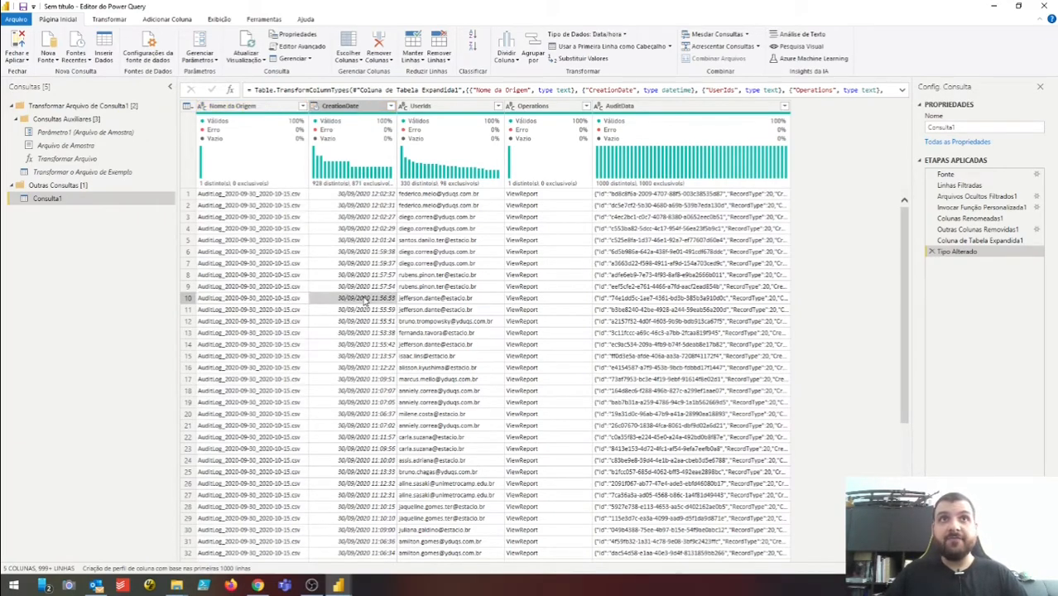
{"action": "left_click", "coordinate": [364, 300]}
{"action": "key", "text": "Left"}
{"action": "key", "text": "Left"}
{"action": "key", "text": "Right"}
{"action": "key", "text": "Right"}
{"action": "key", "text": "Right"}
{"action": "key", "text": "Right"}
{"action": "key", "text": "Right"}
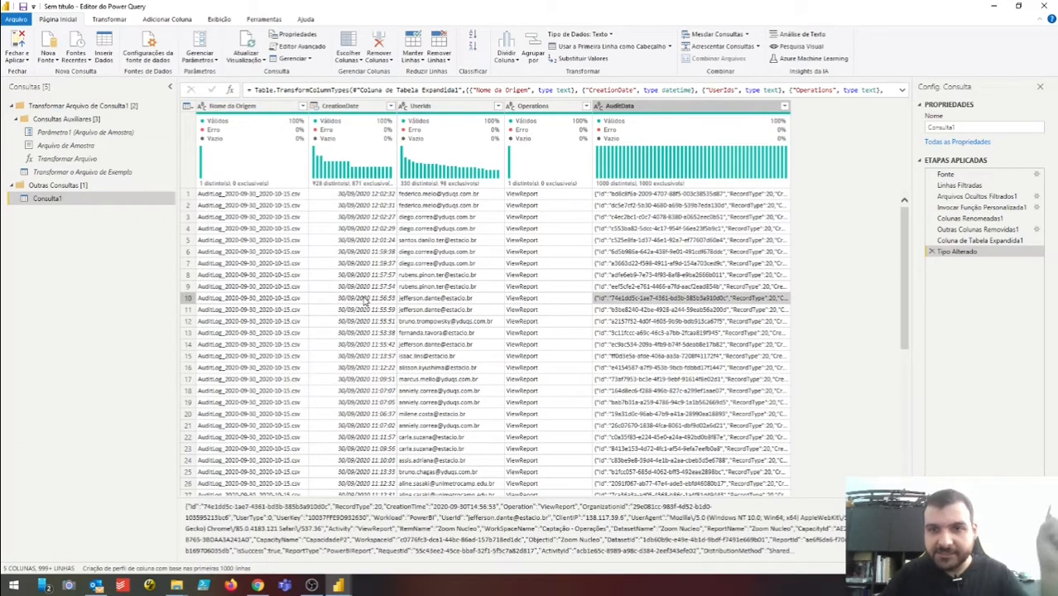
{"action": "key", "text": "Left"}
{"action": "key", "text": "Left"}
{"action": "key", "text": "Left"}
{"action": "key", "text": "Left"}
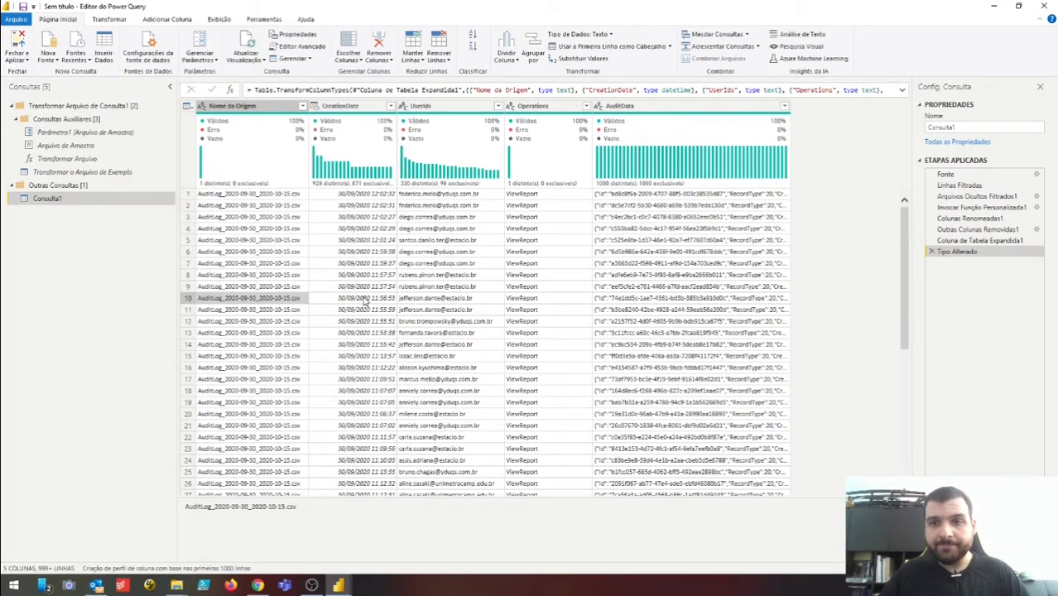
{"action": "left_click", "coordinate": [298, 244]}
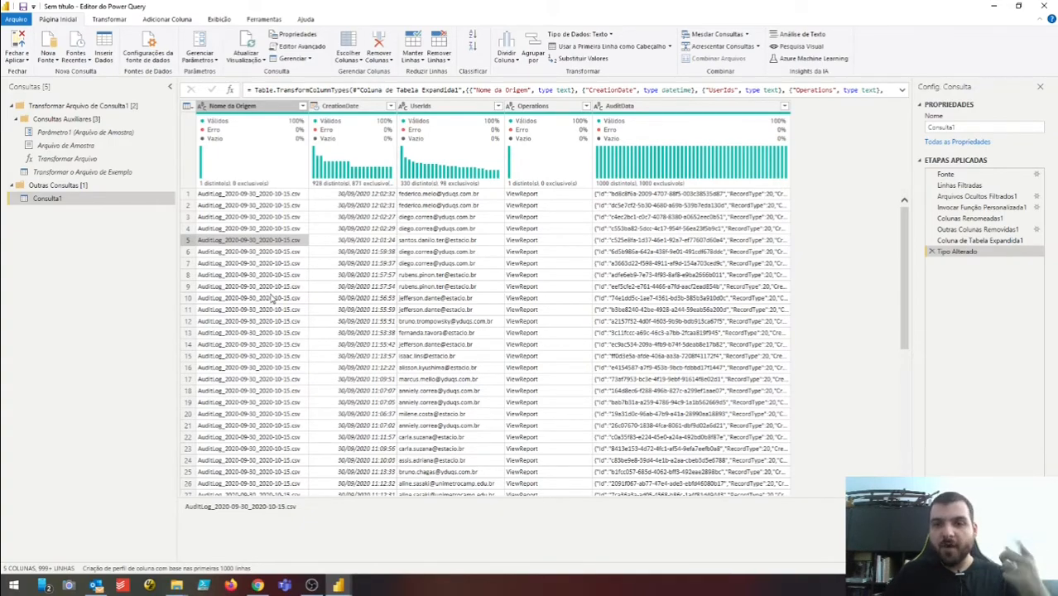
- Add a new SharePoint folder source with the pasted site URL, opening Consulta2 with 359 files
{"action": "left_click", "coordinate": [48, 48]}
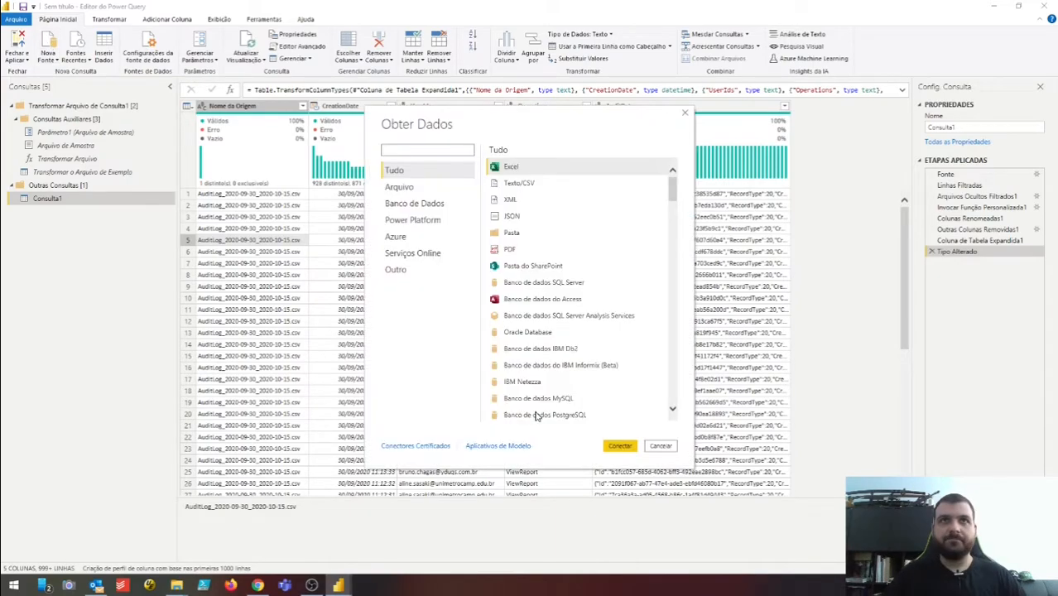
{"action": "left_click", "coordinate": [572, 266]}
{"action": "left_click", "coordinate": [631, 448]}
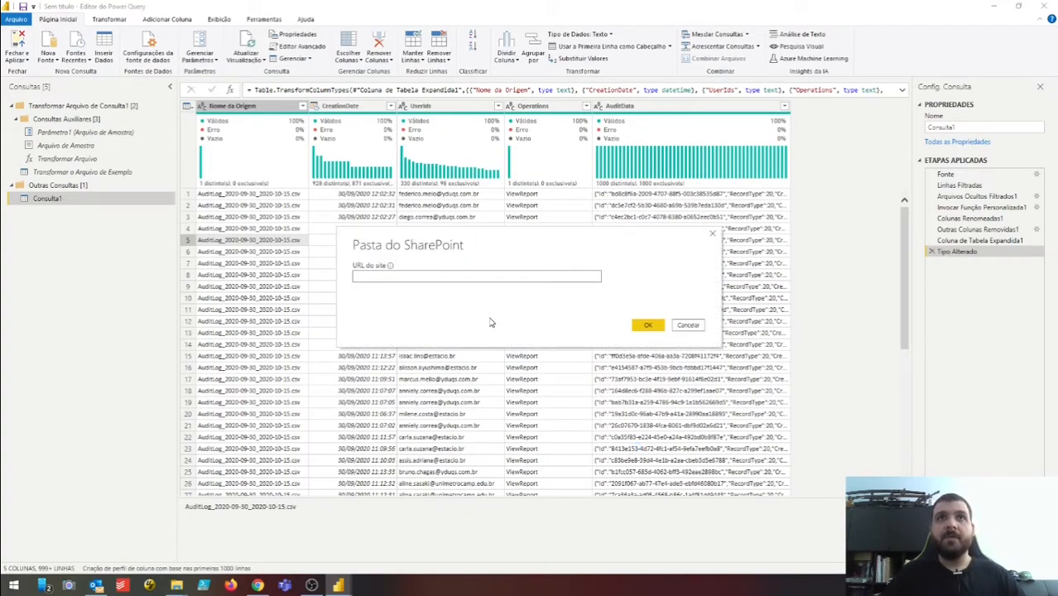
{"action": "key", "text": "ctrl+v"}
{"action": "left_click", "coordinate": [648, 324]}
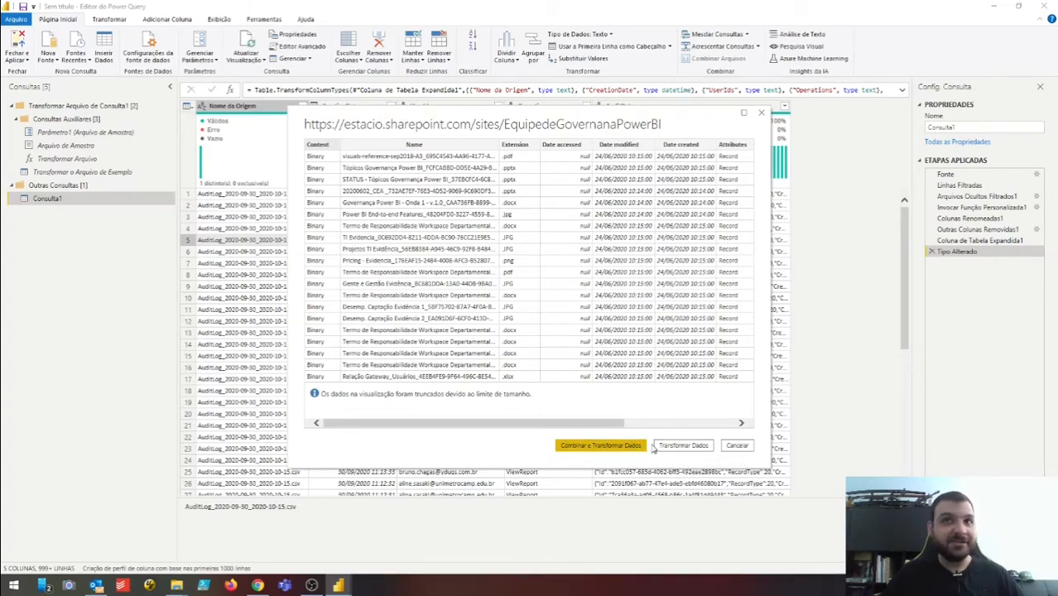
{"action": "left_click", "coordinate": [679, 454]}
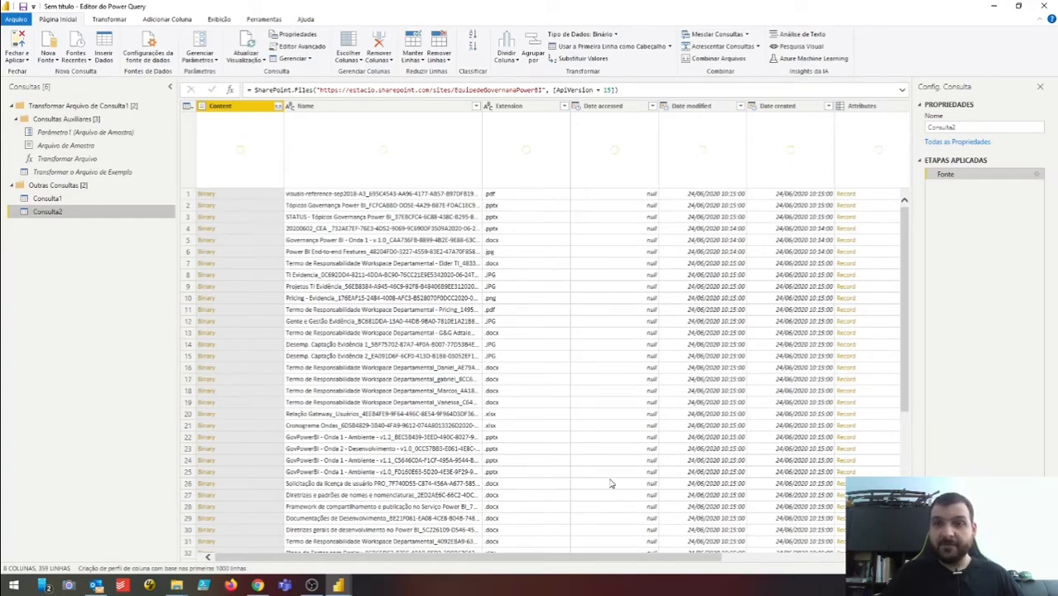
- Filter Consulta2's Folder Path to 'teste', leaving the AuditLog CSV and Workspace.json
{"action": "left_click_drag", "start_coordinate": [642, 562], "coordinate": [805, 561]}
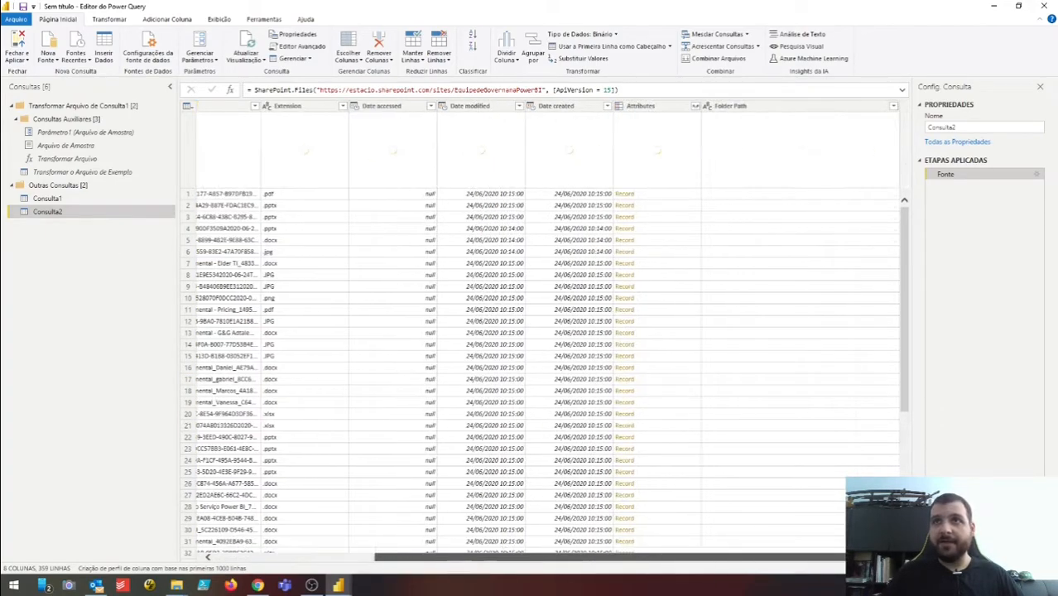
{"action": "left_click", "coordinate": [893, 106]}
{"action": "left_click", "coordinate": [812, 207]}
{"action": "type", "text": "teste"}
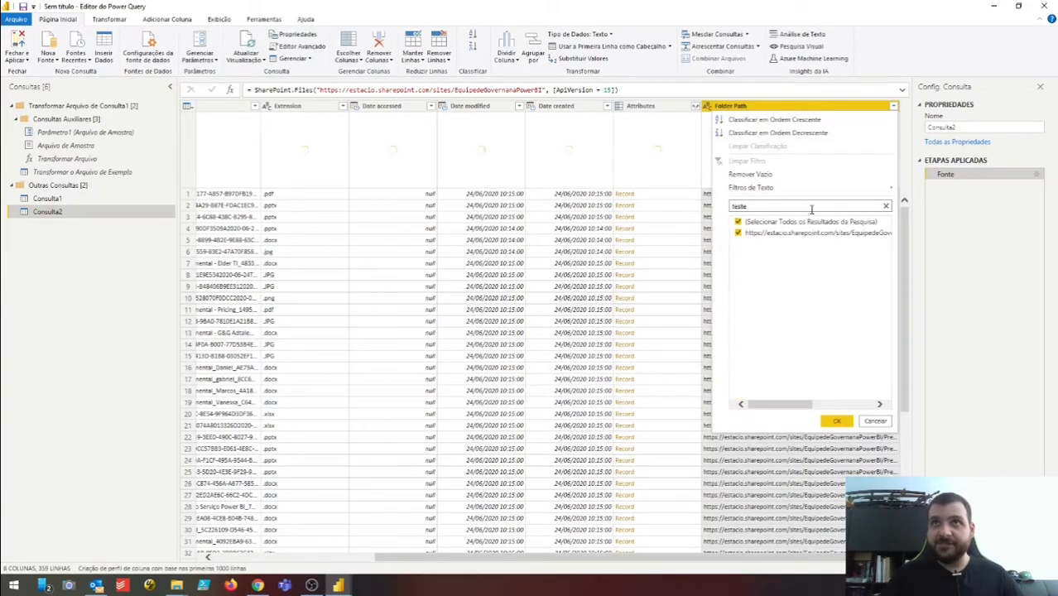
{"action": "left_click", "coordinate": [768, 236]}
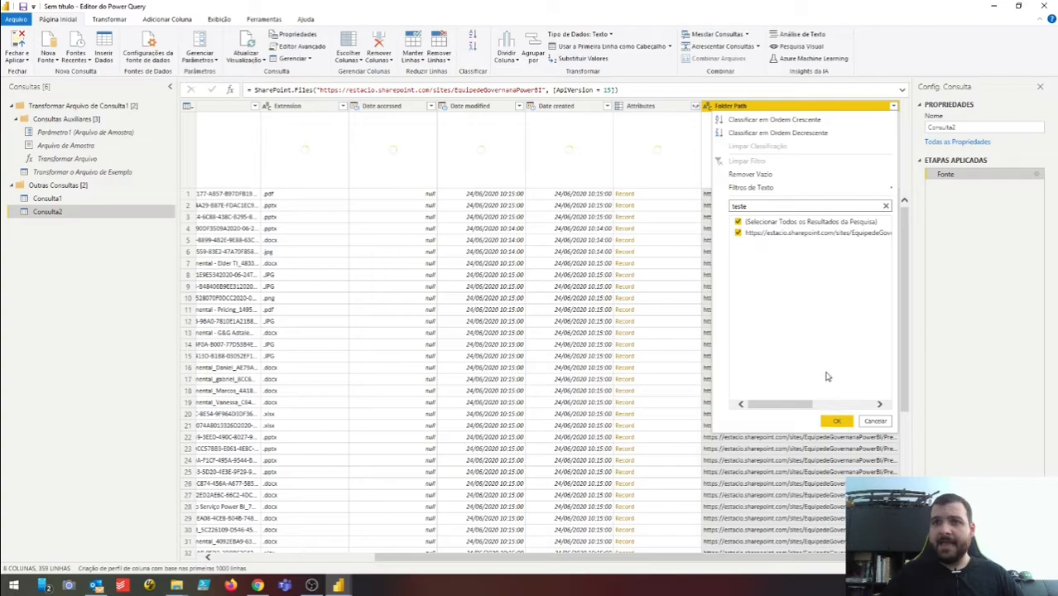
{"action": "left_click", "coordinate": [837, 421]}
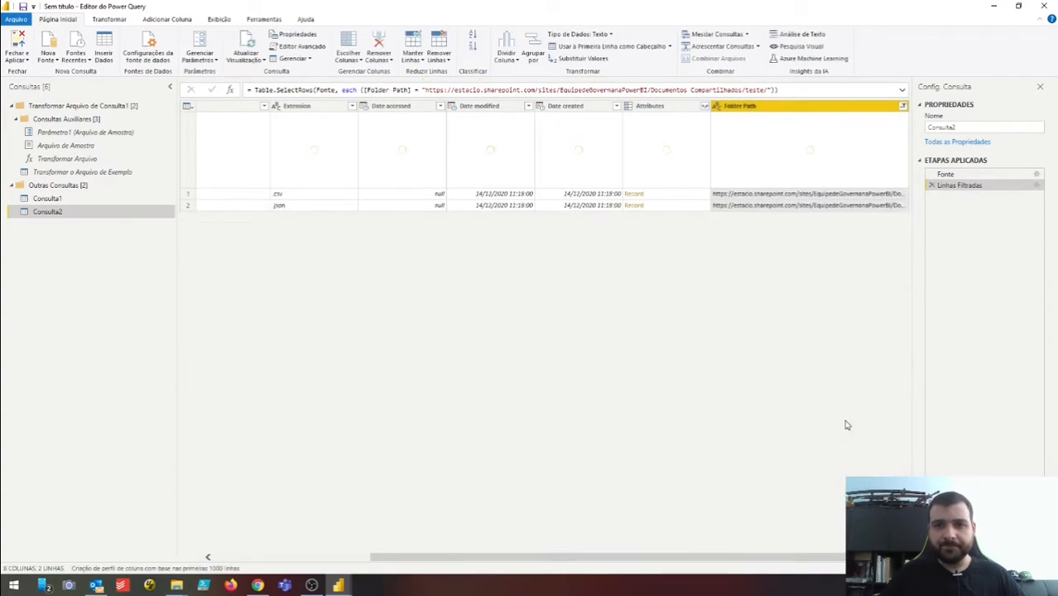
{"action": "left_click_drag", "start_coordinate": [815, 560], "coordinate": [538, 550]}
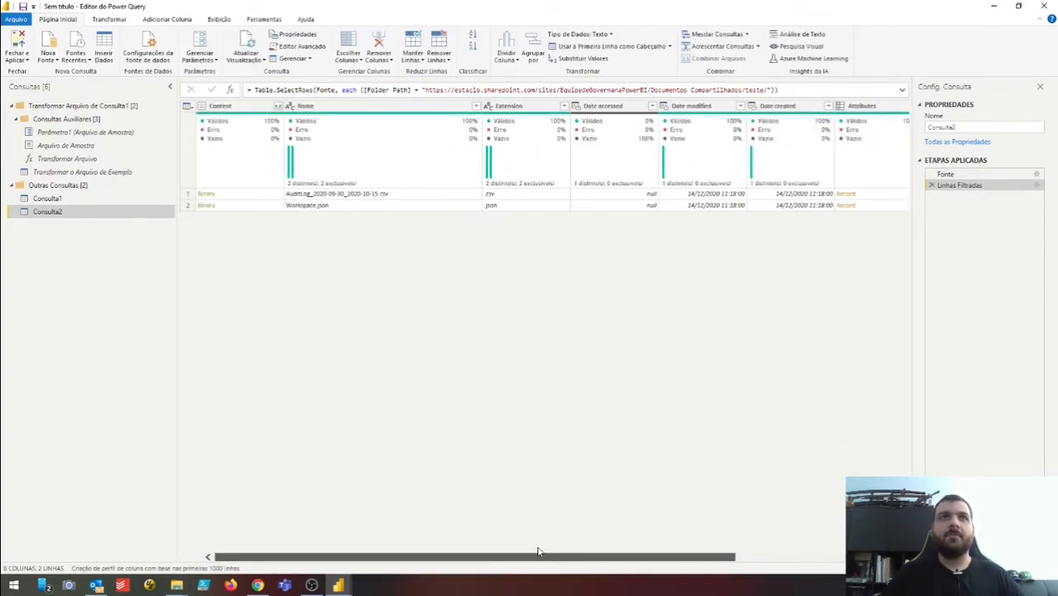
{"action": "left_click", "coordinate": [386, 209]}
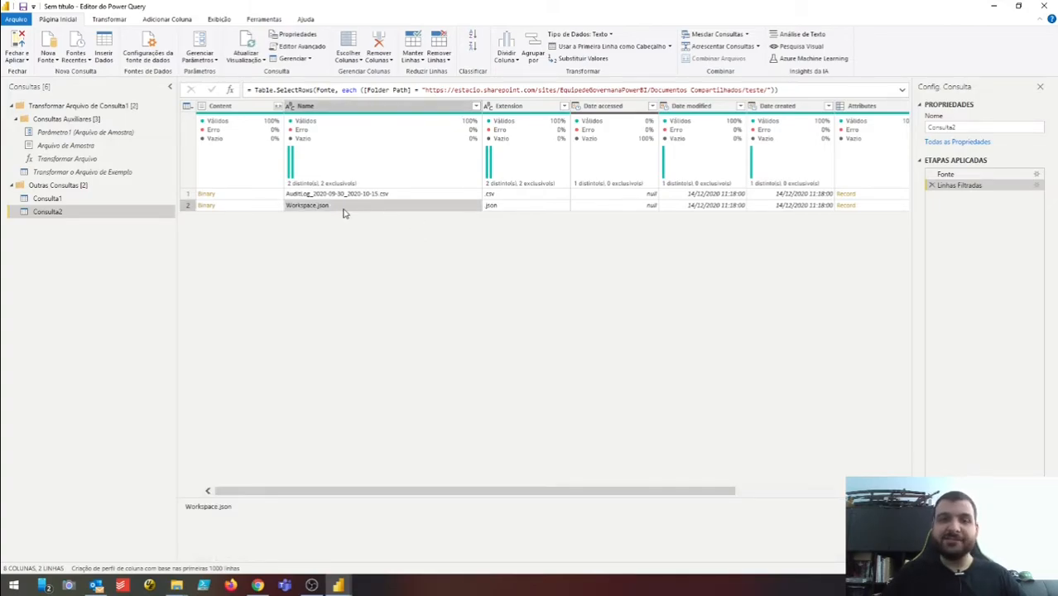
{"action": "left_click", "coordinate": [477, 106]}
- Filter Name to Workspace.json only and open its Binary content as JSON
{"action": "left_click", "coordinate": [347, 223]}
{"action": "left_click", "coordinate": [358, 245]}
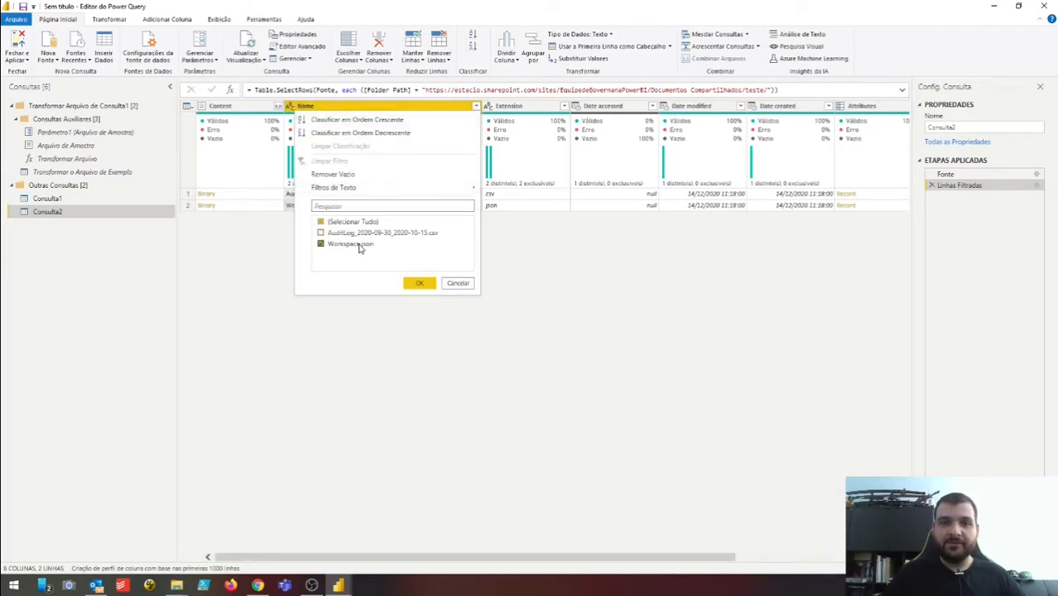
{"action": "left_click", "coordinate": [419, 284]}
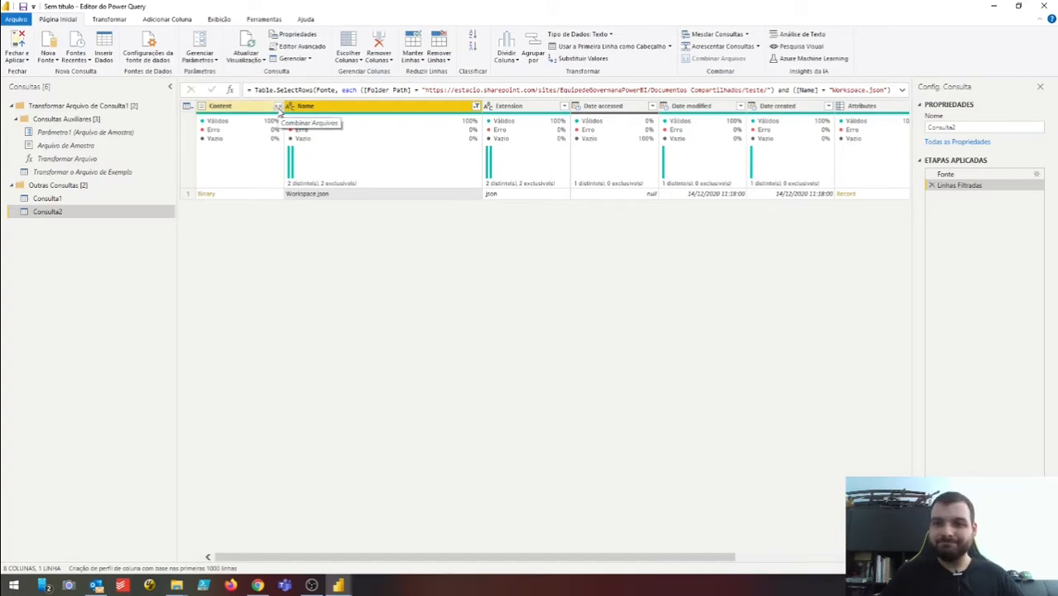
{"action": "left_click", "coordinate": [209, 195]}
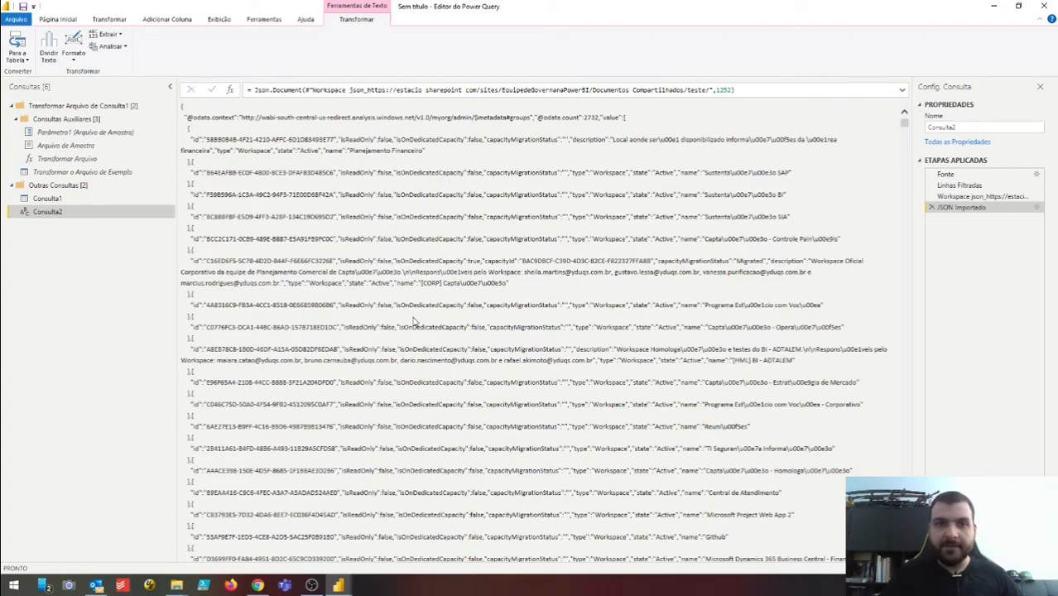
- Parse Consulta2's Workspace.json text as JSON into a record
{"action": "left_click", "coordinate": [122, 48]}
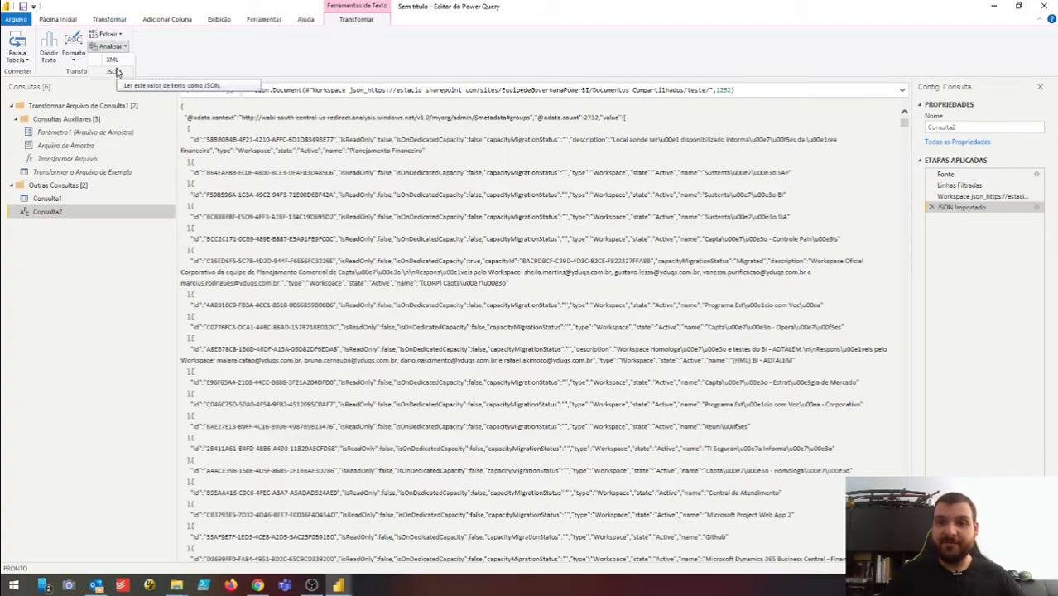
{"action": "left_click", "coordinate": [114, 71]}
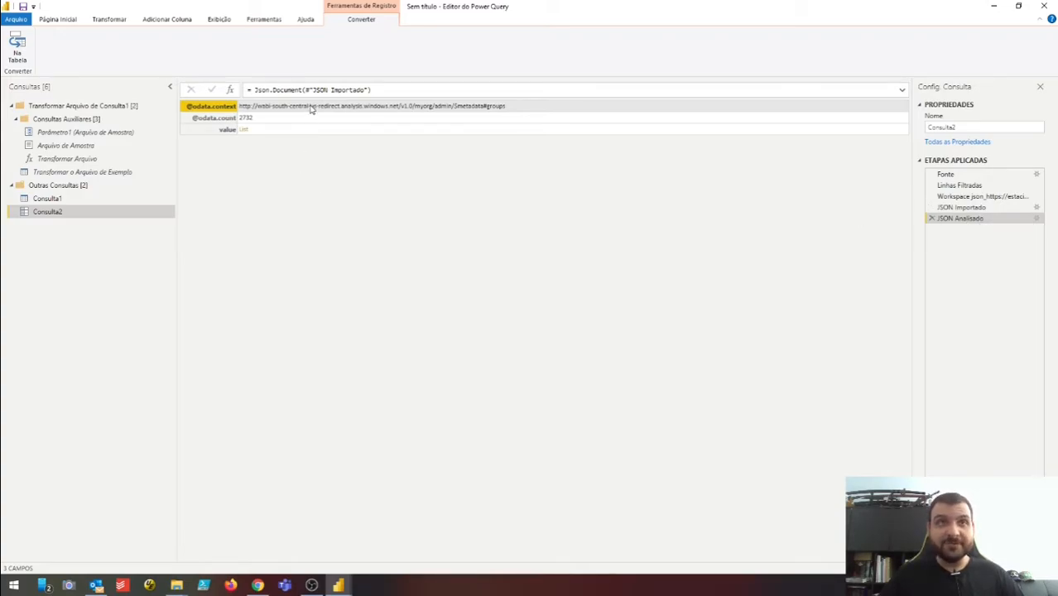
{"action": "left_click", "coordinate": [222, 121]}
{"action": "left_click", "coordinate": [219, 108]}
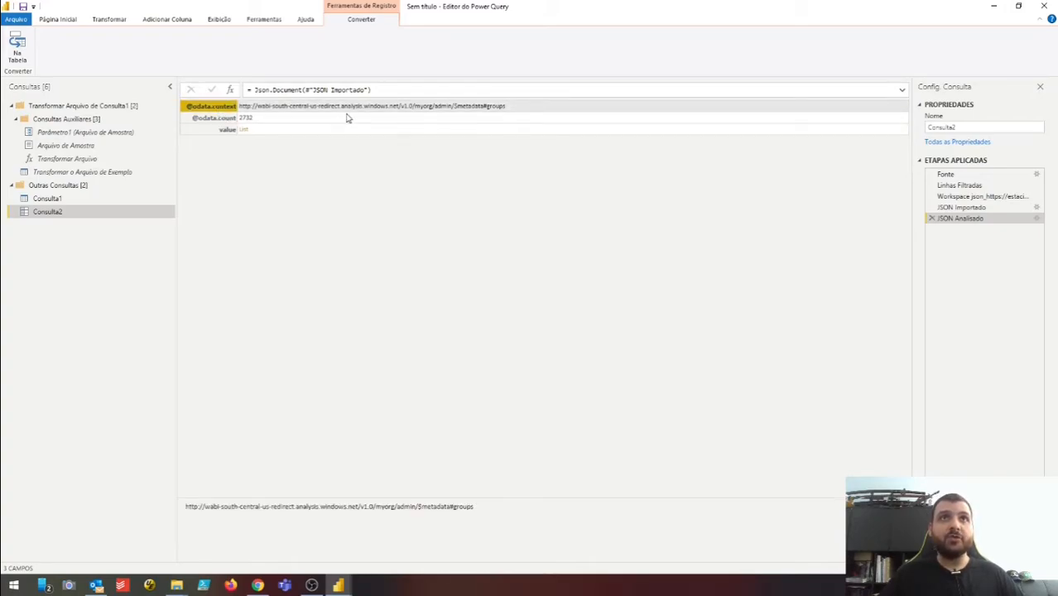
{"action": "left_click", "coordinate": [215, 120]}
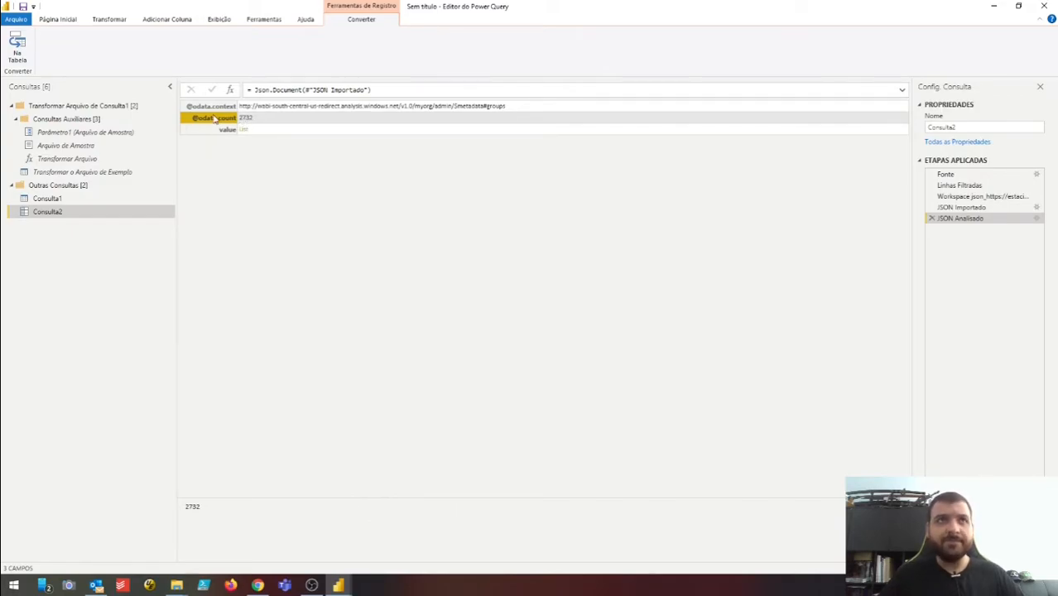
{"action": "left_click", "coordinate": [217, 131]}
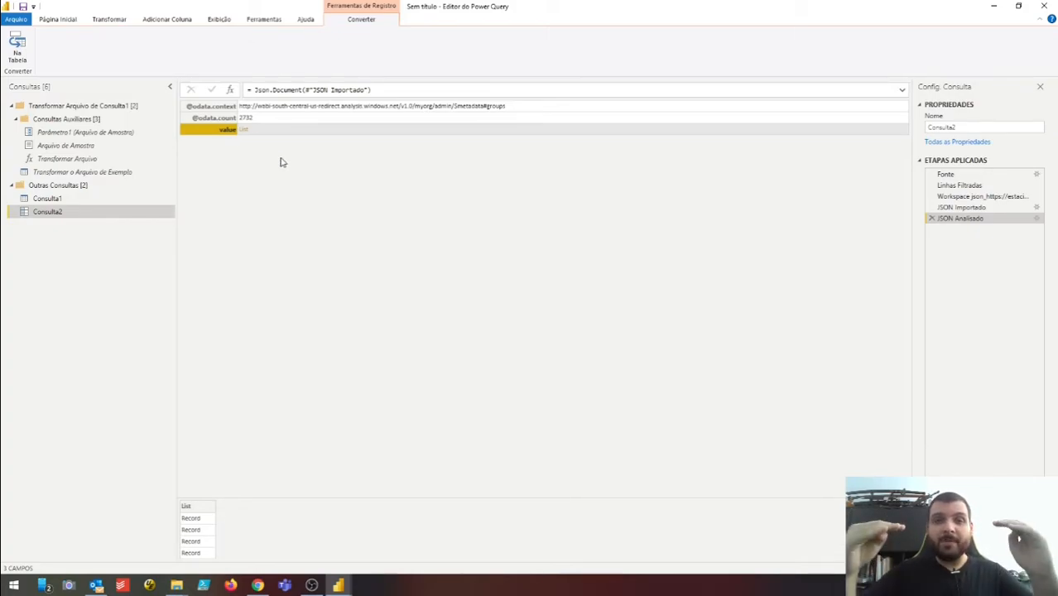
{"action": "left_click", "coordinate": [222, 108]}
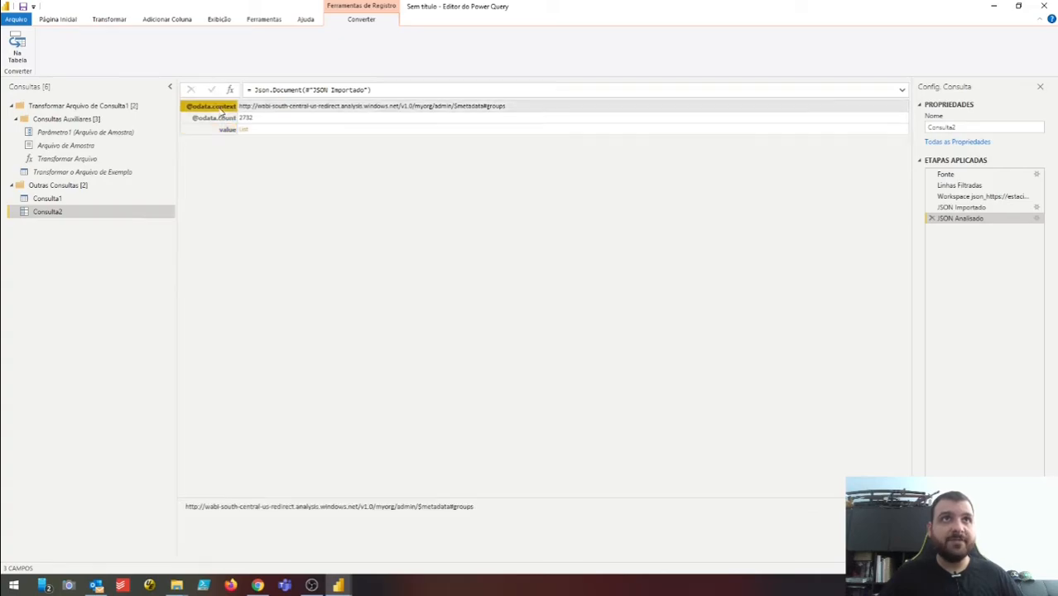
{"action": "left_click", "coordinate": [227, 118]}
{"action": "left_click", "coordinate": [227, 131]}
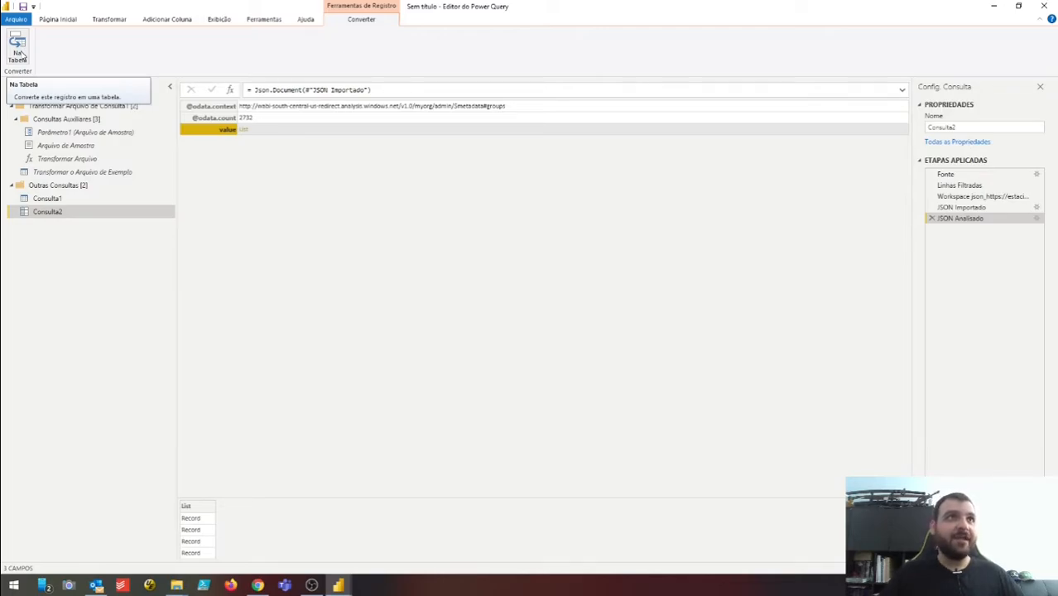
{"action": "left_click", "coordinate": [20, 51]}
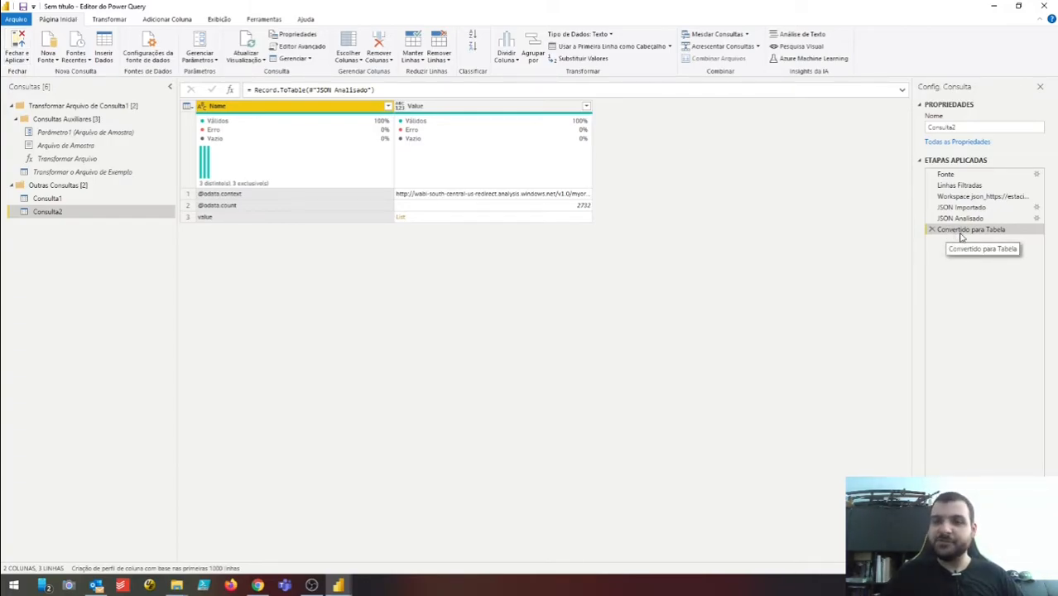
{"action": "left_click", "coordinate": [300, 195]}
{"action": "left_click", "coordinate": [305, 205]}
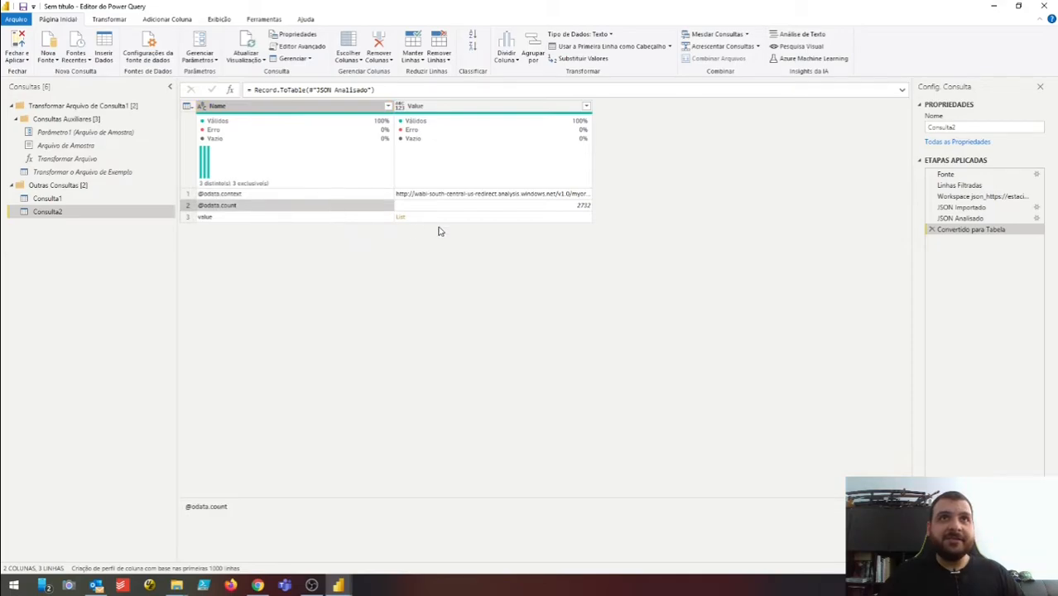
{"action": "left_click", "coordinate": [379, 217]}
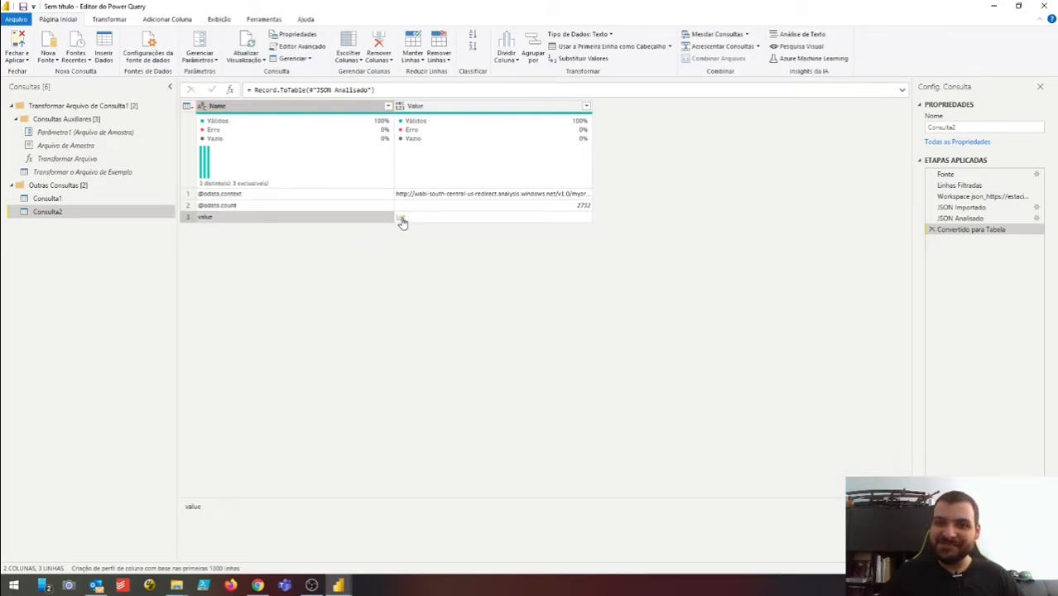
{"action": "left_click", "coordinate": [348, 196]}
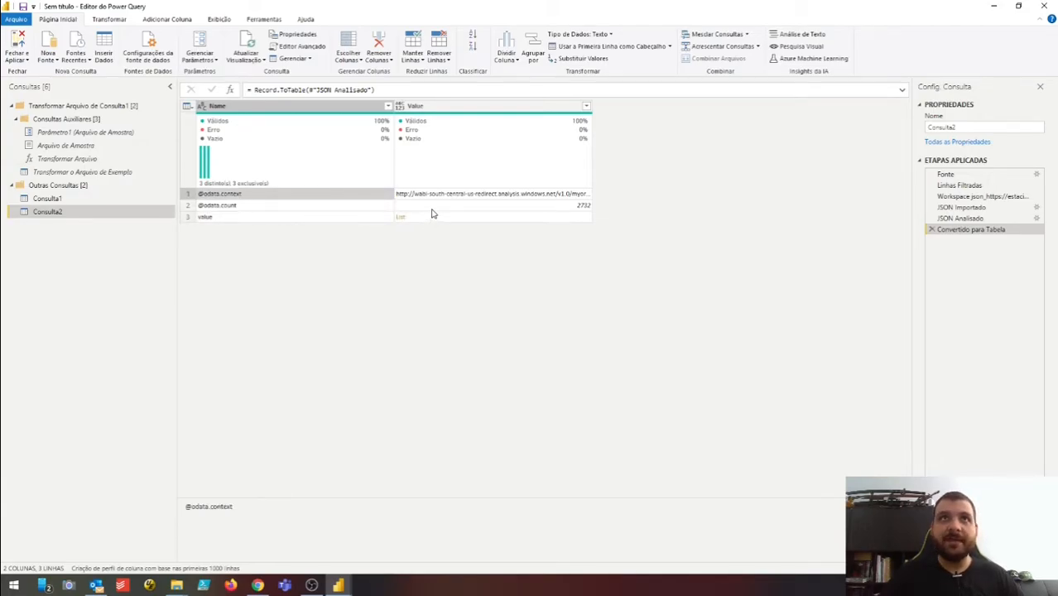
- Remove the top 2 rows and delete the Name column, leaving only the Value list
{"action": "left_click", "coordinate": [448, 61]}
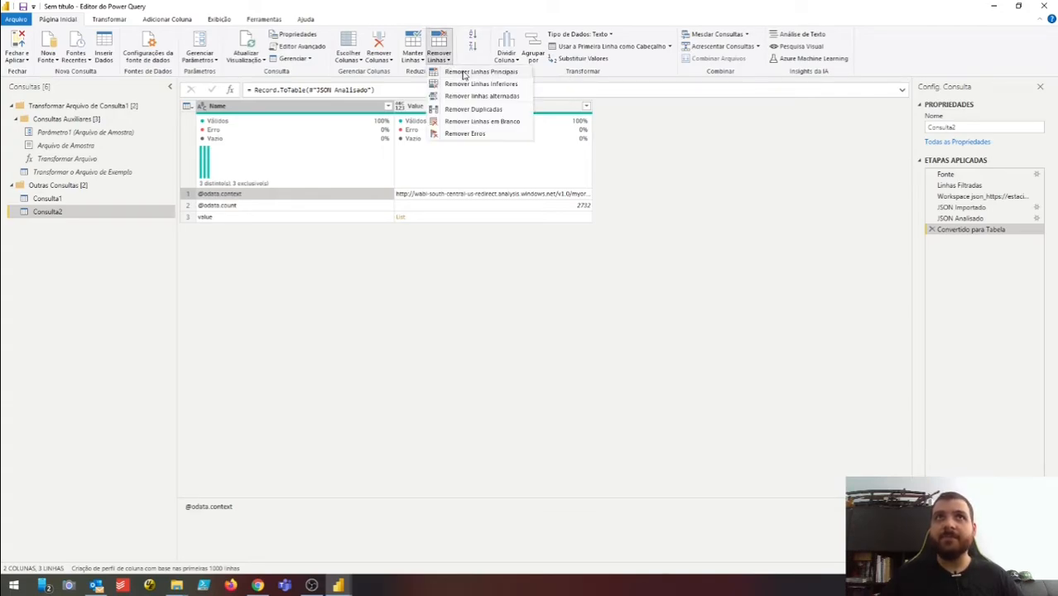
{"action": "left_click", "coordinate": [464, 73]}
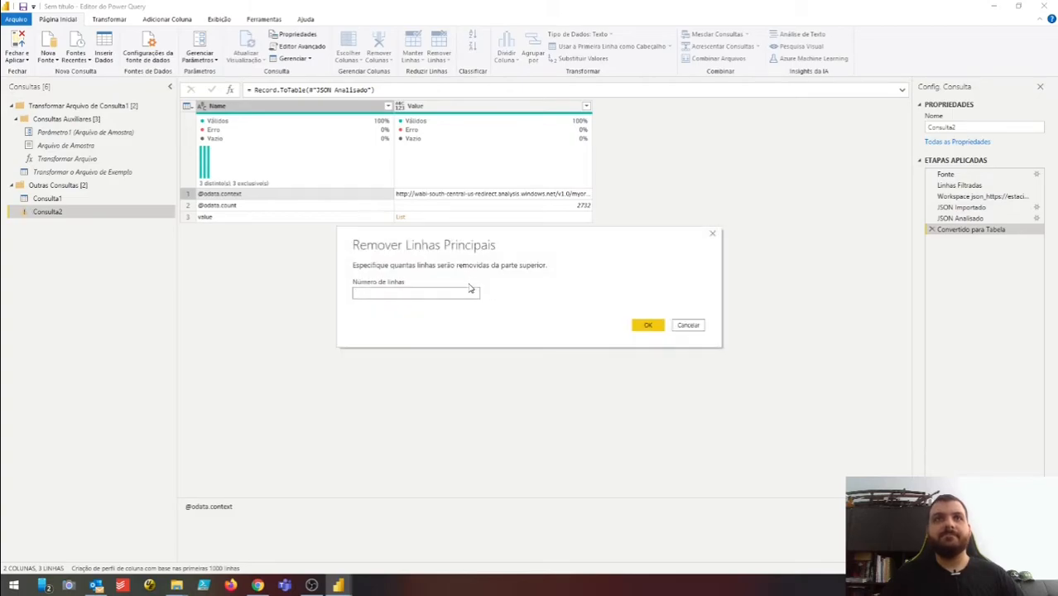
{"action": "type", "text": "2"}
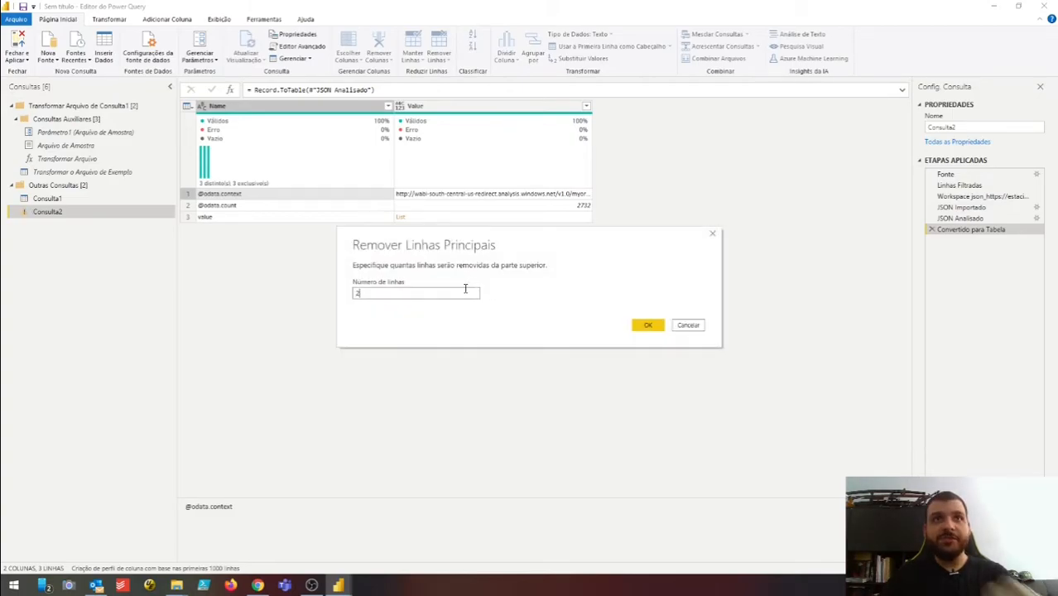
{"action": "left_click", "coordinate": [647, 325]}
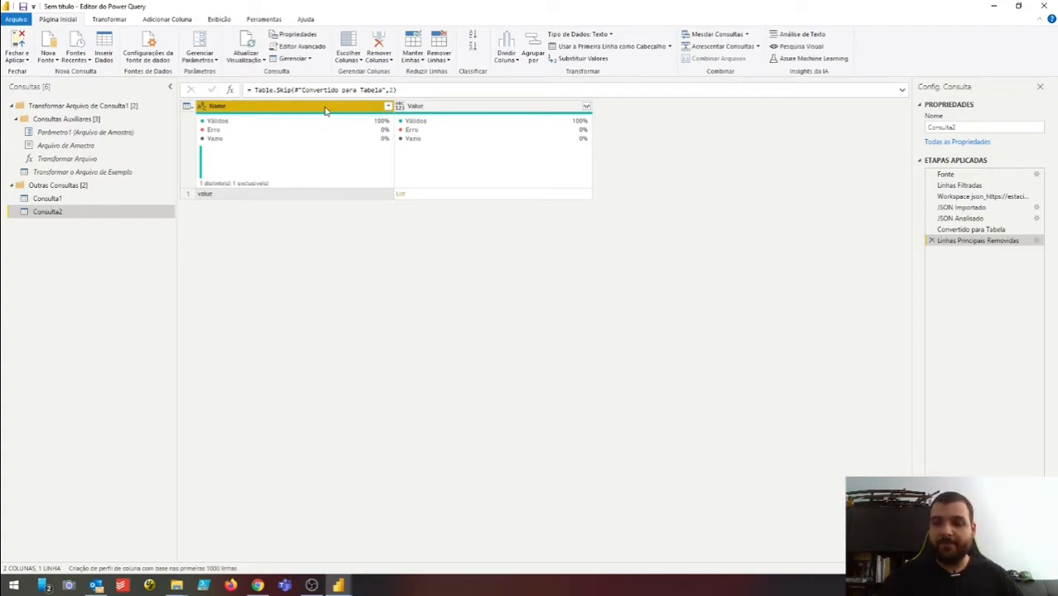
{"action": "key", "text": "Delete"}
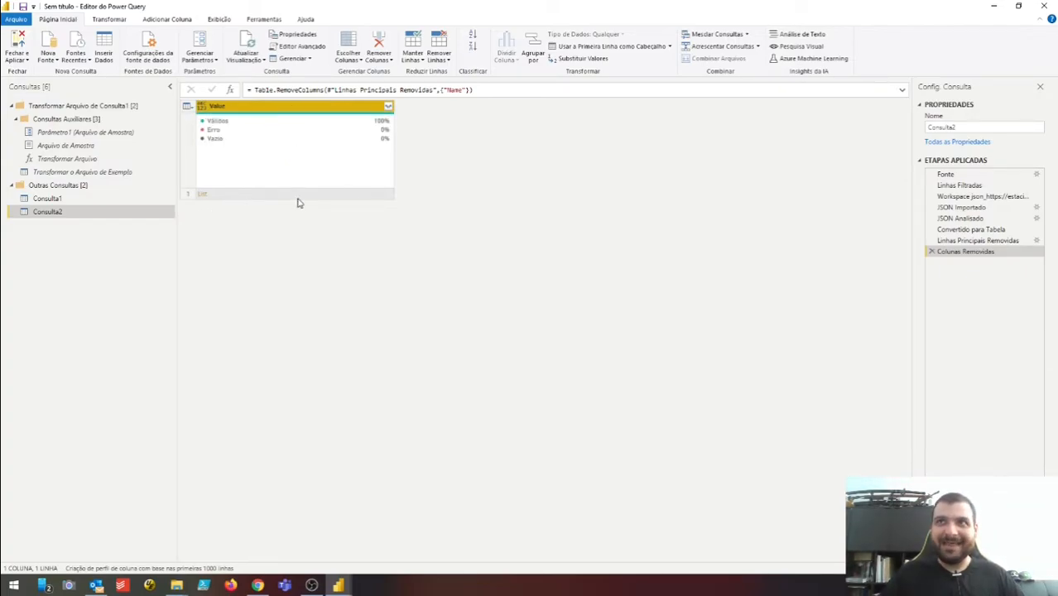
- Expand the Value list to new rows, giving one record row per workspace
{"action": "left_click", "coordinate": [389, 108]}
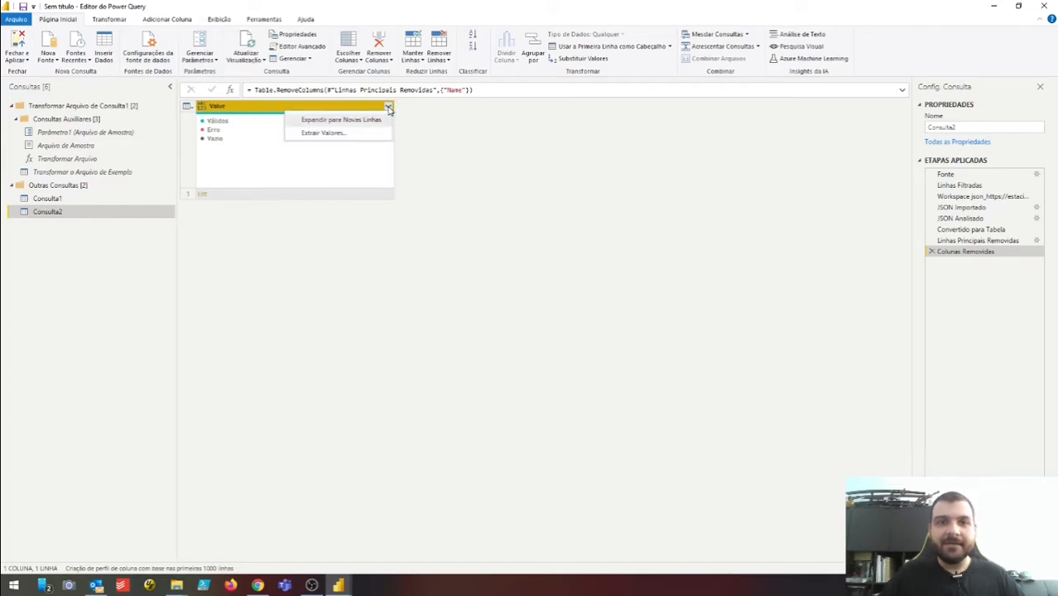
{"action": "left_click", "coordinate": [357, 120]}
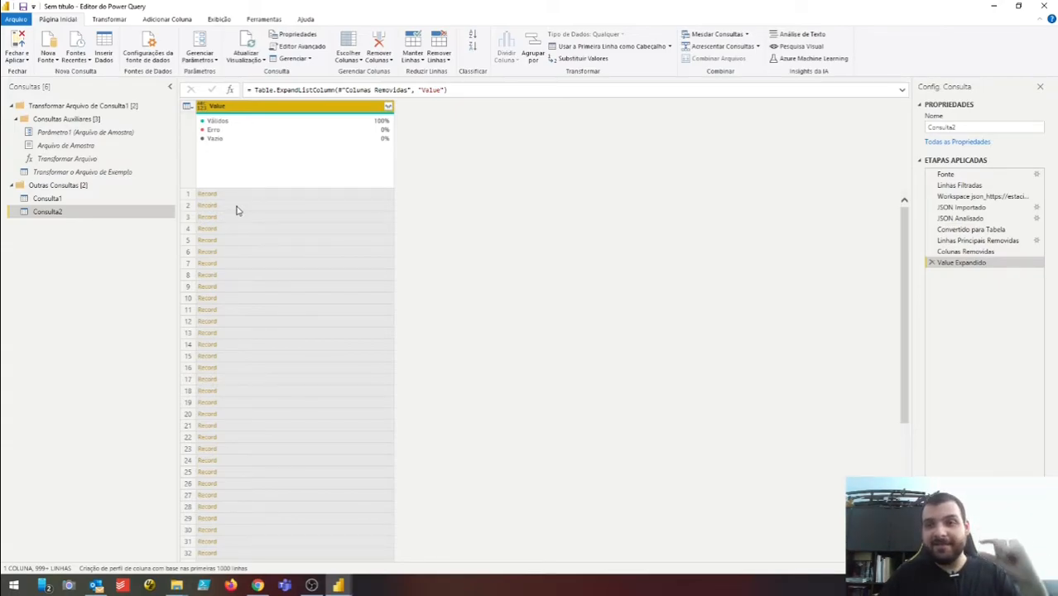
{"action": "left_click", "coordinate": [388, 109]}
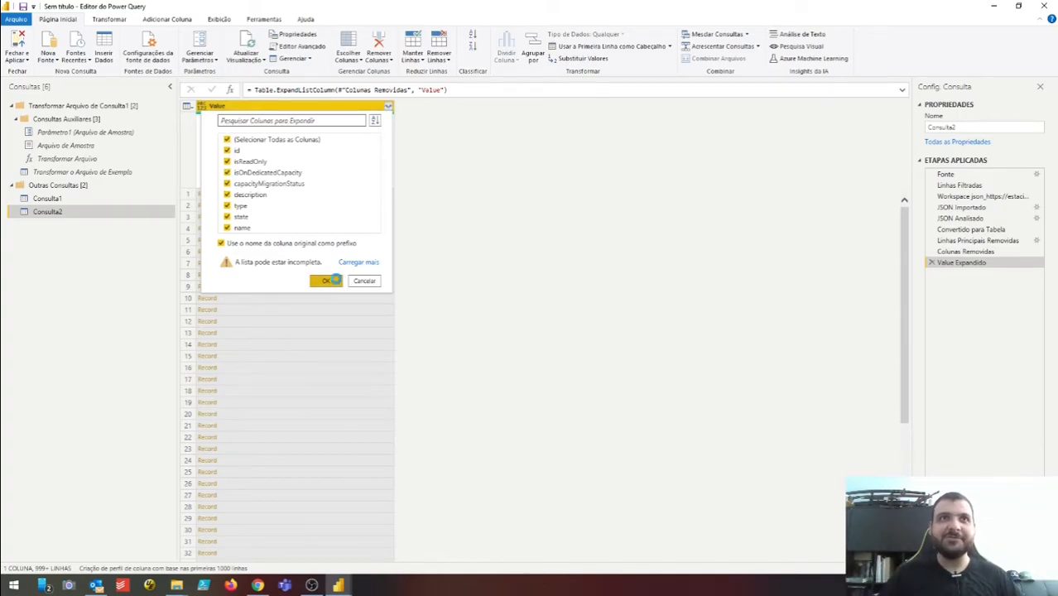
- Expand all record fields into columns such as Value.id, Value.type and Value.name
{"action": "left_click", "coordinate": [334, 281]}
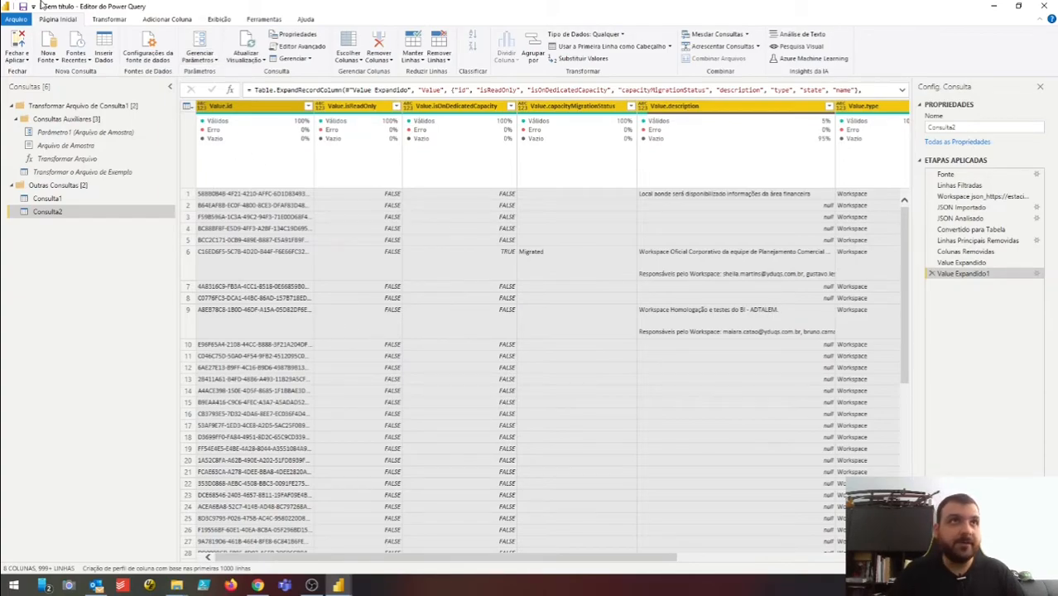
{"action": "left_click", "coordinate": [17, 58]}
- Close Power Query and load Consulta1 and Consulta2 into the report
{"action": "left_click", "coordinate": [39, 73]}
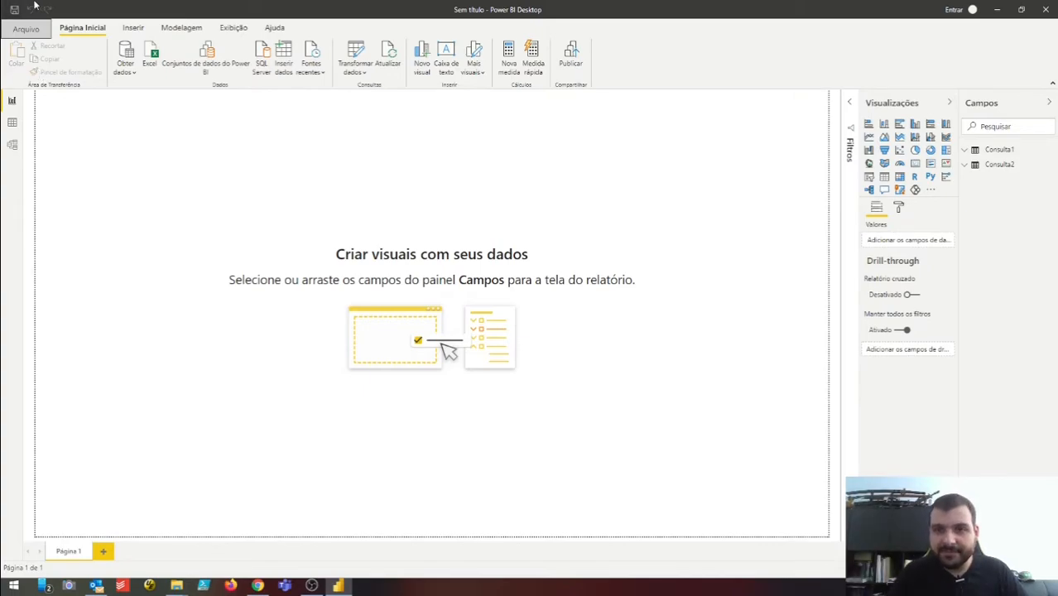
- Add a Table visual showing Consulta2's Value.name, then reposition and enlarge it
{"action": "left_click", "coordinate": [884, 176]}
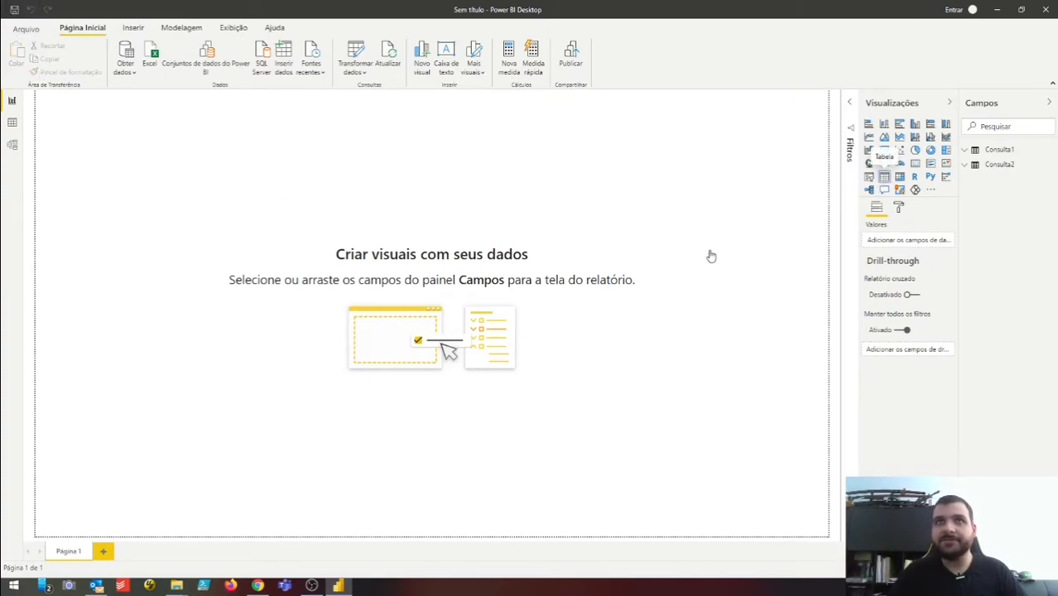
{"action": "left_click_drag", "start_coordinate": [138, 126], "coordinate": [594, 238]}
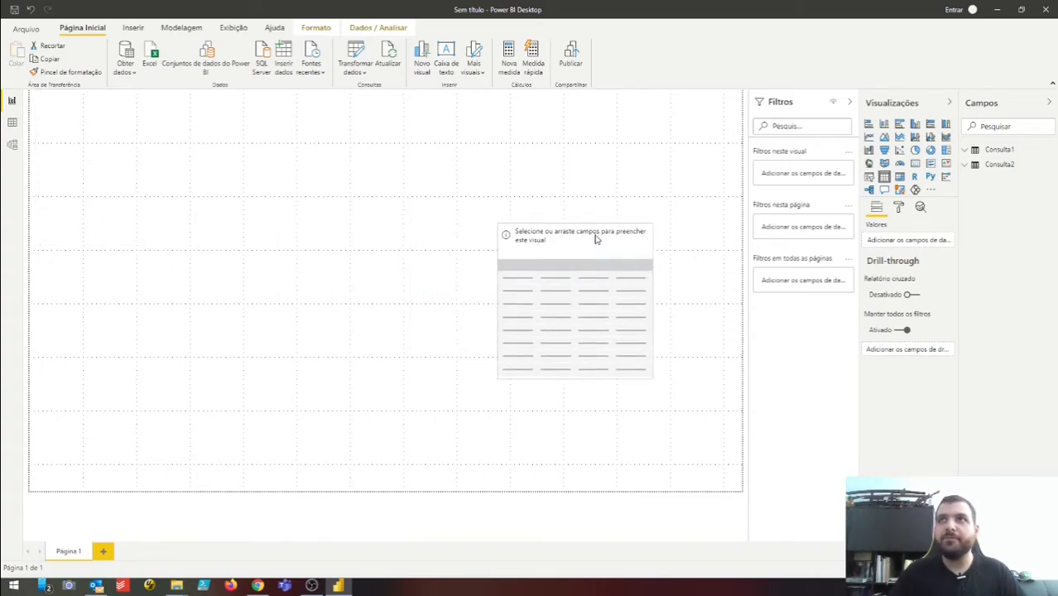
{"action": "left_click", "coordinate": [999, 150]}
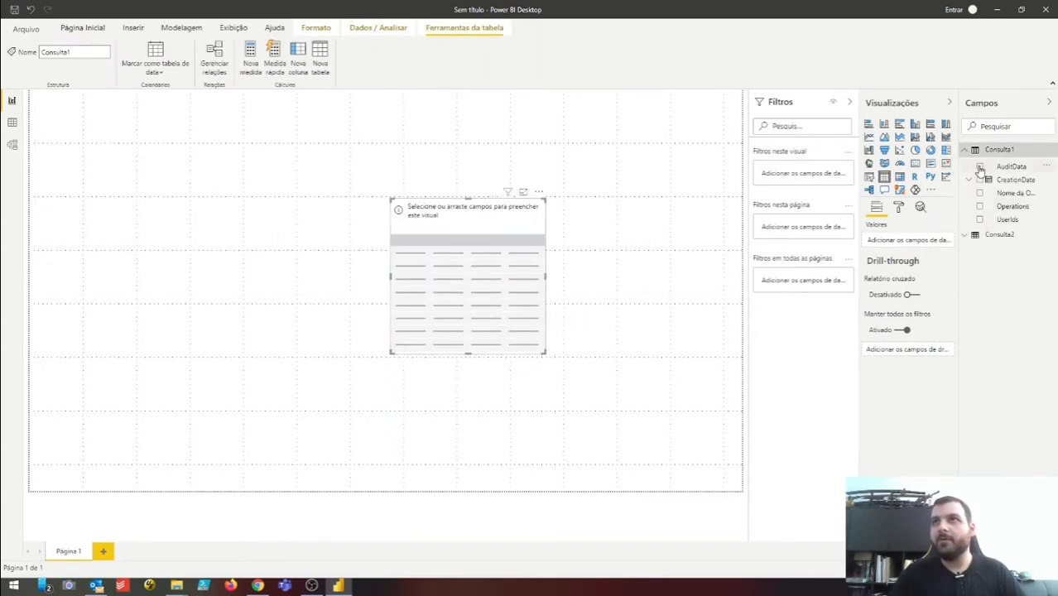
{"action": "left_click", "coordinate": [998, 237]}
{"action": "left_click_drag", "start_coordinate": [1016, 319], "coordinate": [493, 286]}
{"action": "left_click_drag", "start_coordinate": [499, 208], "coordinate": [331, 178]}
{"action": "left_click_drag", "start_coordinate": [377, 320], "coordinate": [576, 383]}
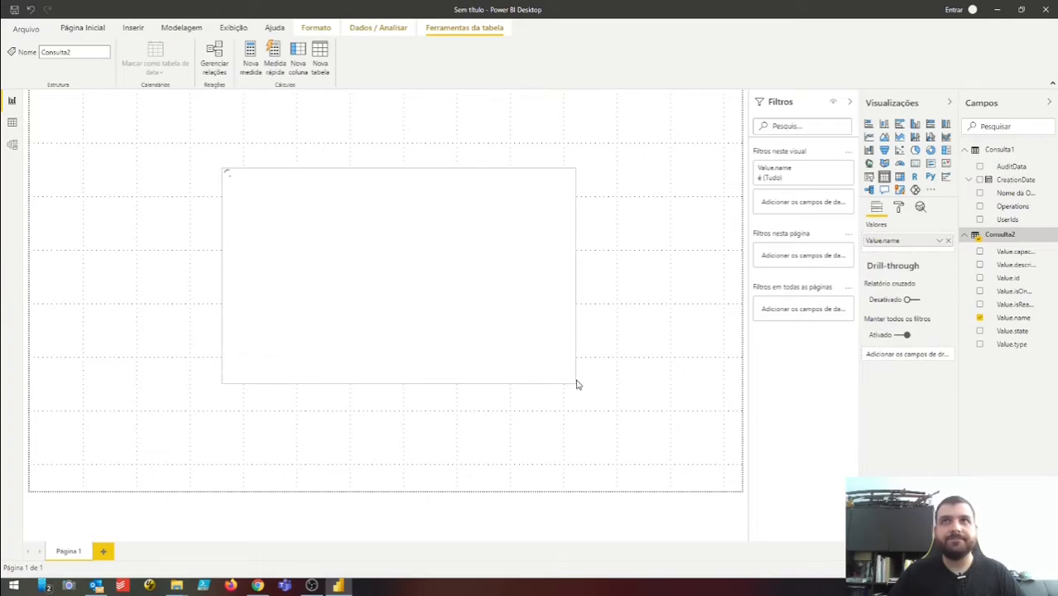
- Review the Value.name field options, then start publishing the report
{"action": "left_click", "coordinate": [941, 241]}
{"action": "left_click", "coordinate": [867, 311]}
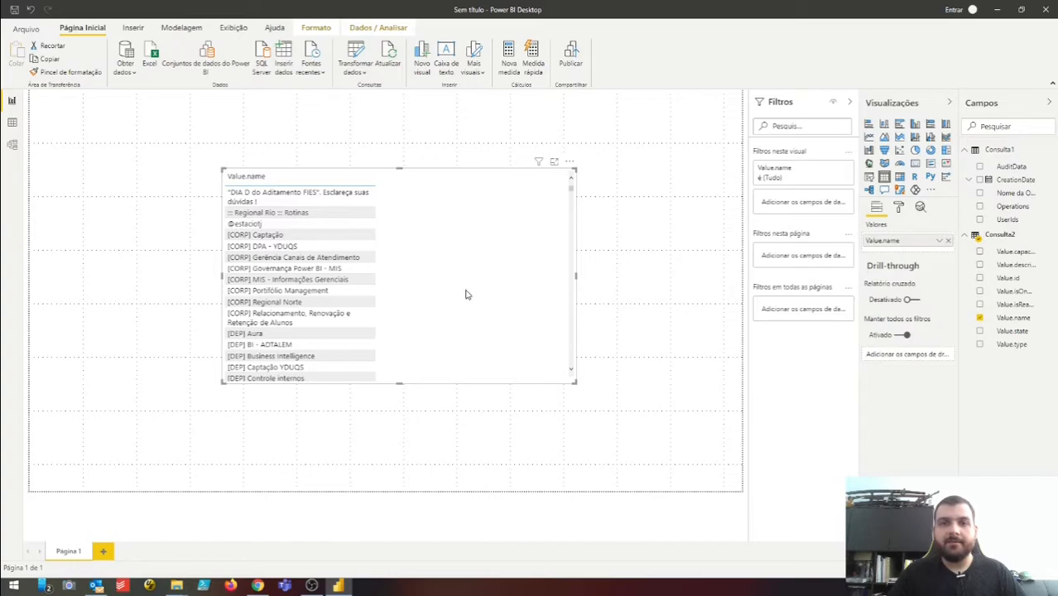
{"action": "scroll", "coordinate": [463, 261], "scroll_direction": "down", "scroll_amount": 5}
{"action": "scroll", "coordinate": [463, 261], "scroll_direction": "up", "scroll_amount": 5}
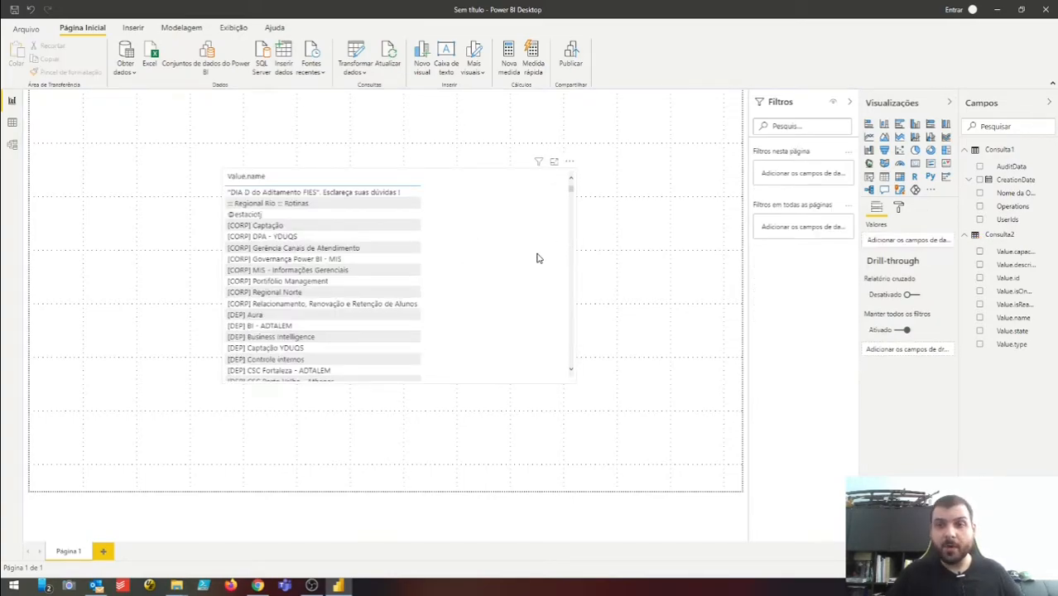
{"action": "left_click", "coordinate": [579, 66]}
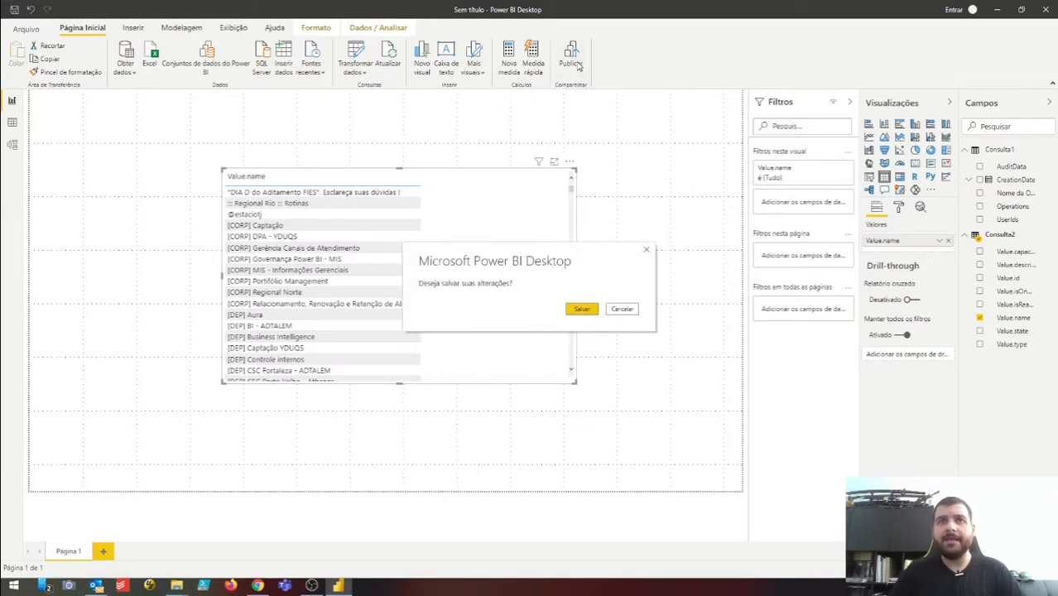
- Save the report as teste in Downloads
{"action": "left_click", "coordinate": [579, 311]}
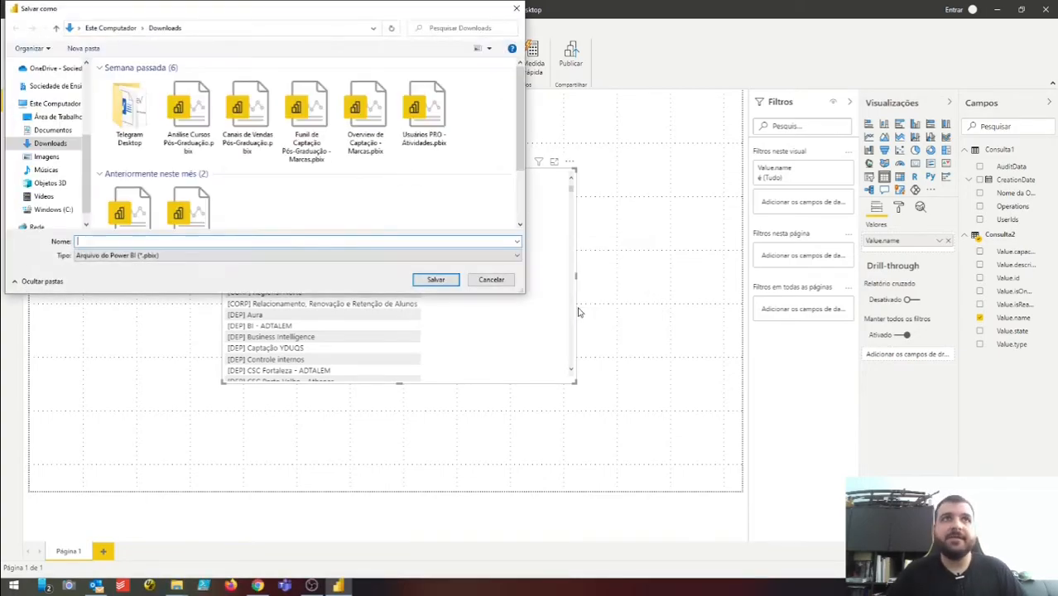
{"action": "type", "text": "teste"}
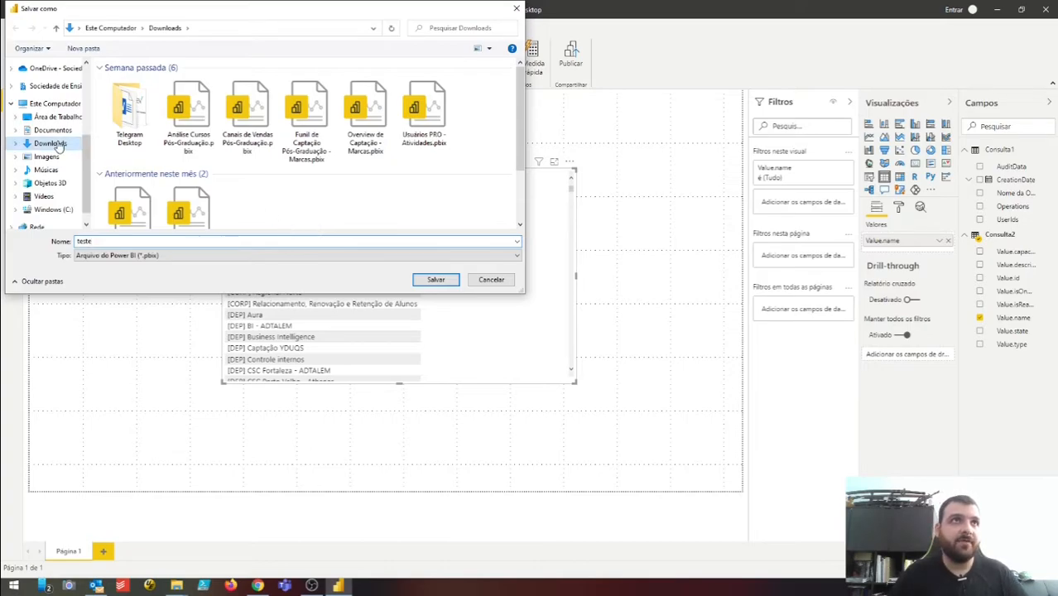
{"action": "left_click", "coordinate": [436, 280]}
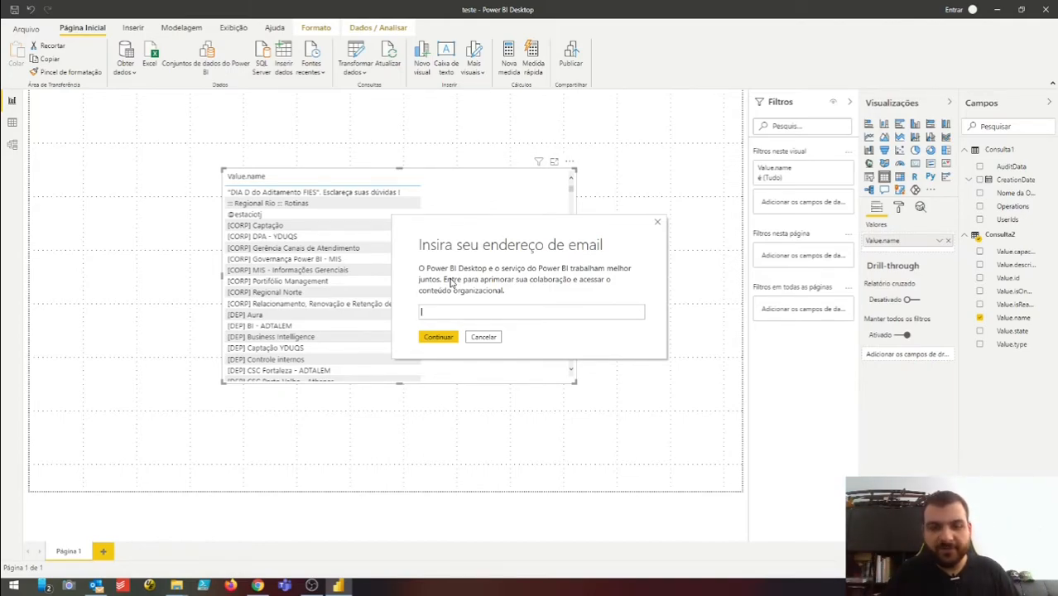
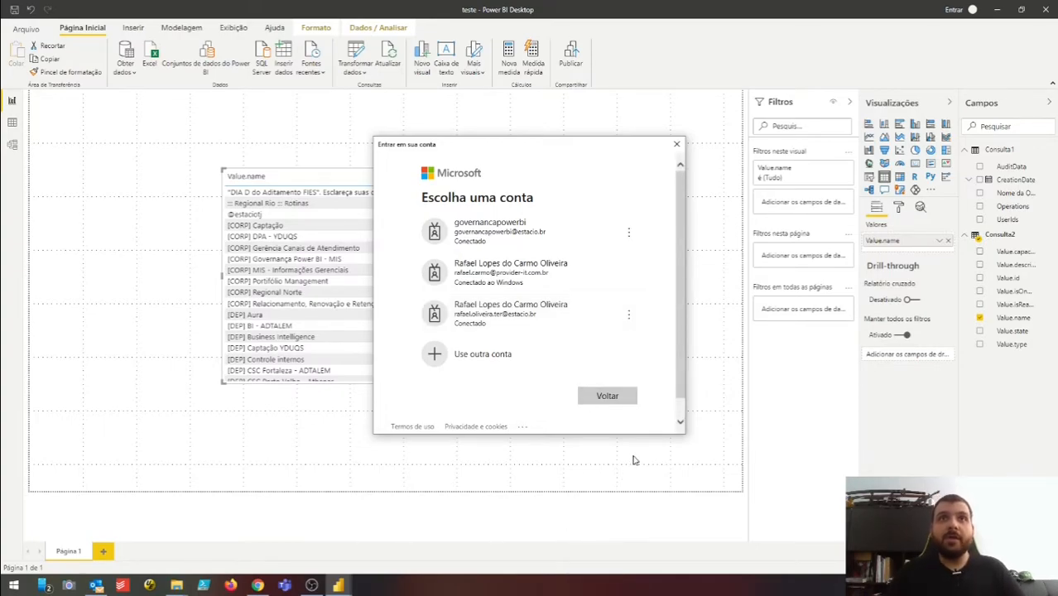
- Sign in to Power BI with the work account
{"action": "left_click", "coordinate": [510, 230]}
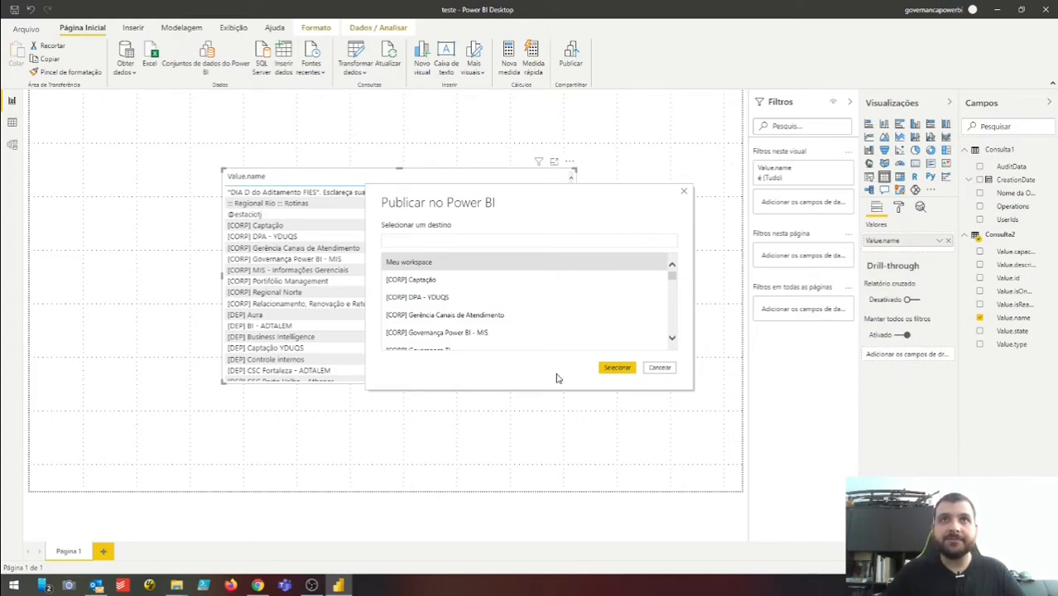
{"action": "scroll", "coordinate": [561, 285], "scroll_direction": "down", "scroll_amount": 3}
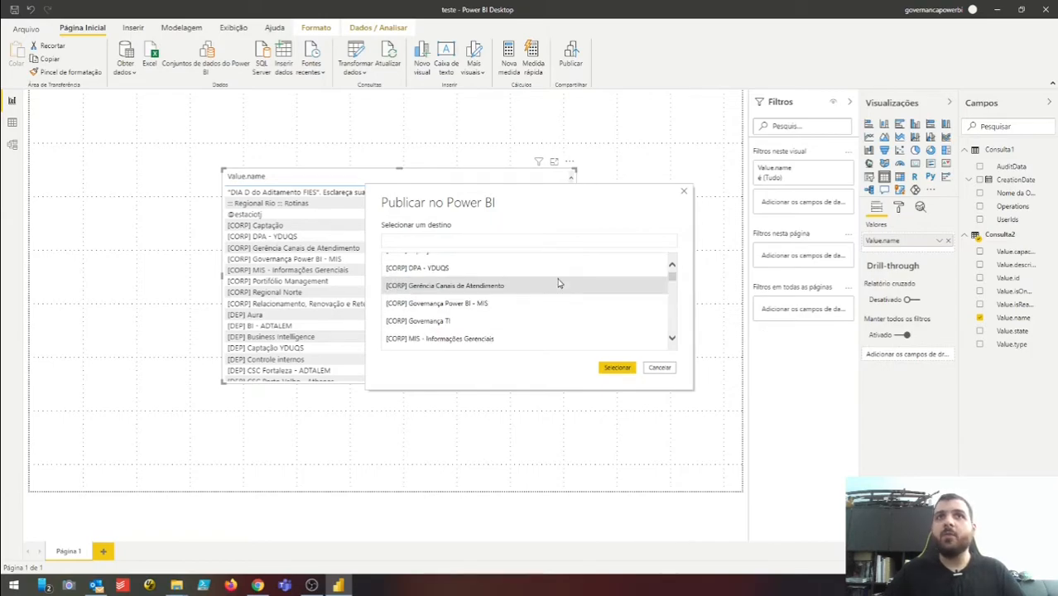
{"action": "scroll", "coordinate": [561, 285], "scroll_direction": "up", "scroll_amount": 3}
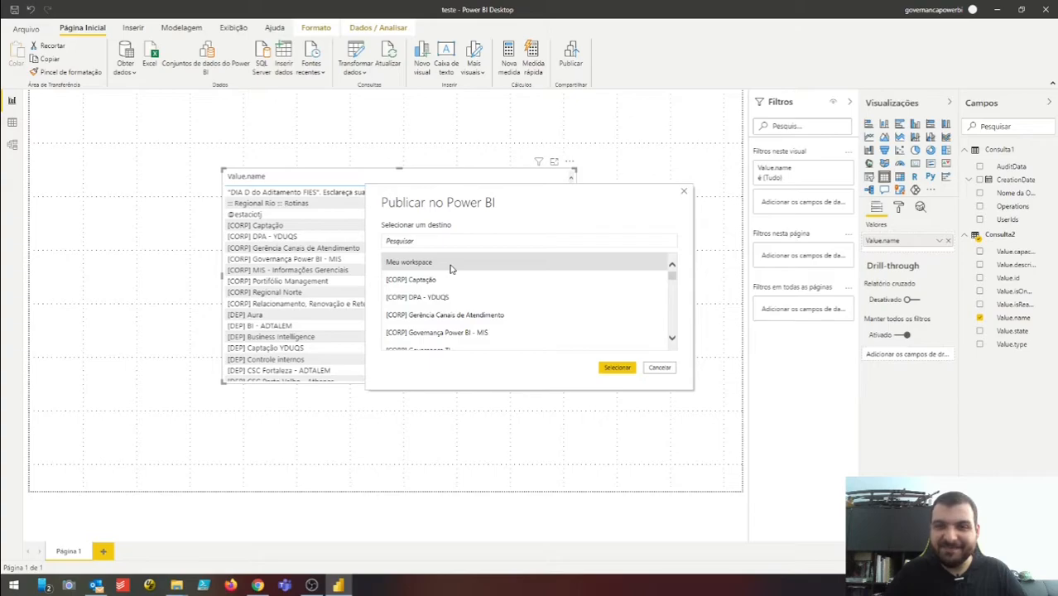
- Publish teste to Meu workspace, dismiss the success message and switch to Chrome
{"action": "left_click", "coordinate": [617, 369]}
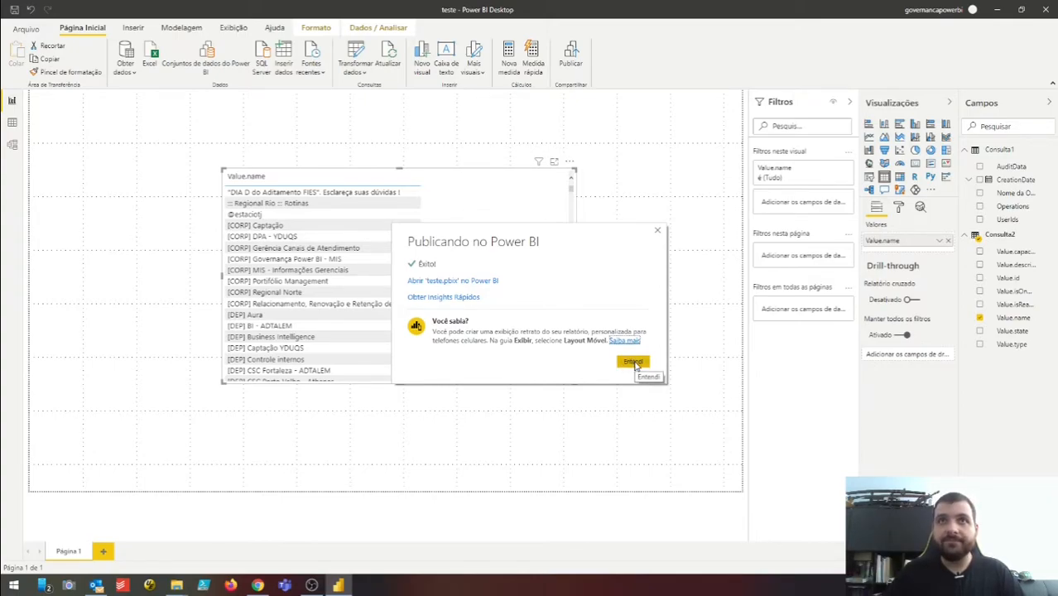
{"action": "left_click", "coordinate": [634, 363]}
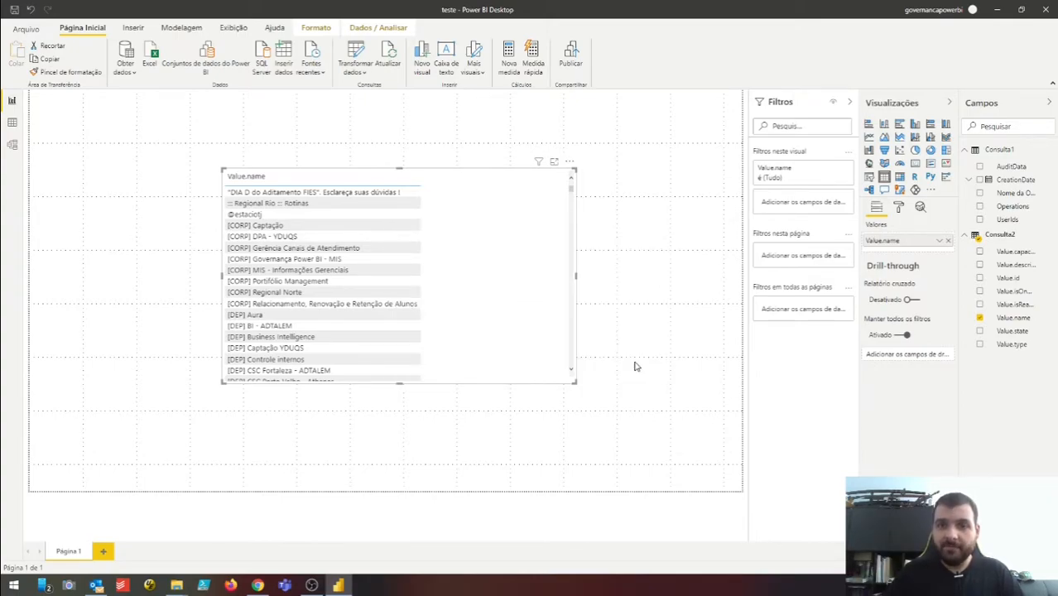
{"action": "left_click", "coordinate": [260, 586]}
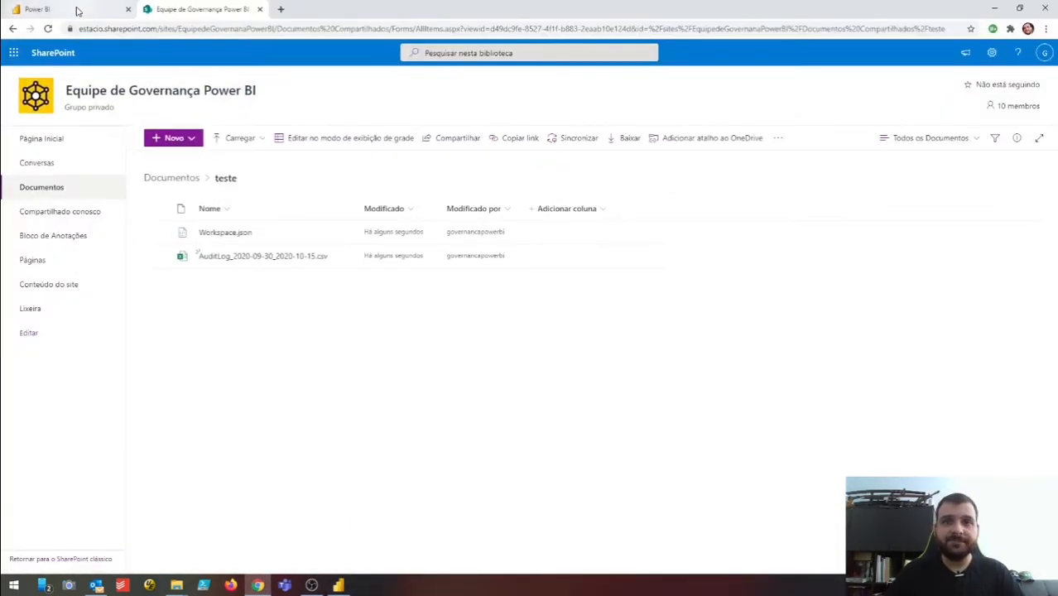
- In the Power BI service tab, open Meu workspace from the Workspaces list
{"action": "left_click", "coordinate": [78, 11]}
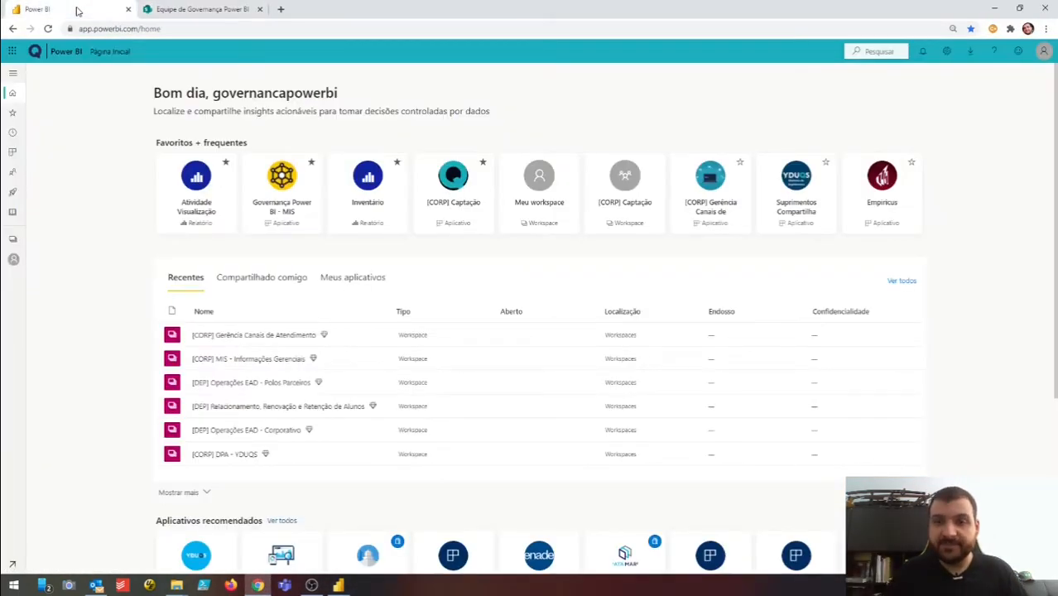
{"action": "left_click", "coordinate": [141, 30]}
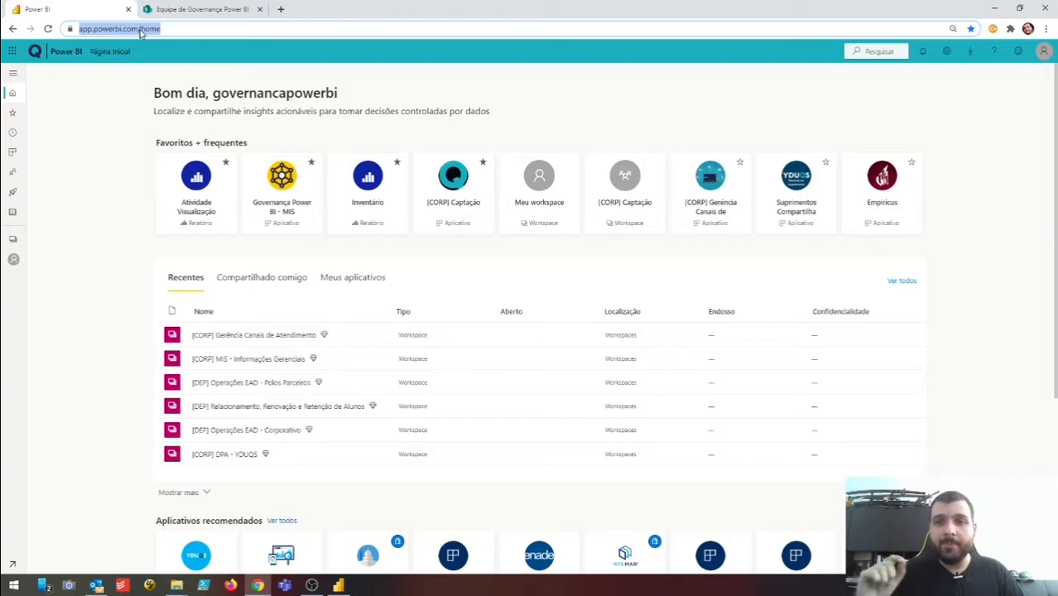
{"action": "left_click", "coordinate": [8, 93]}
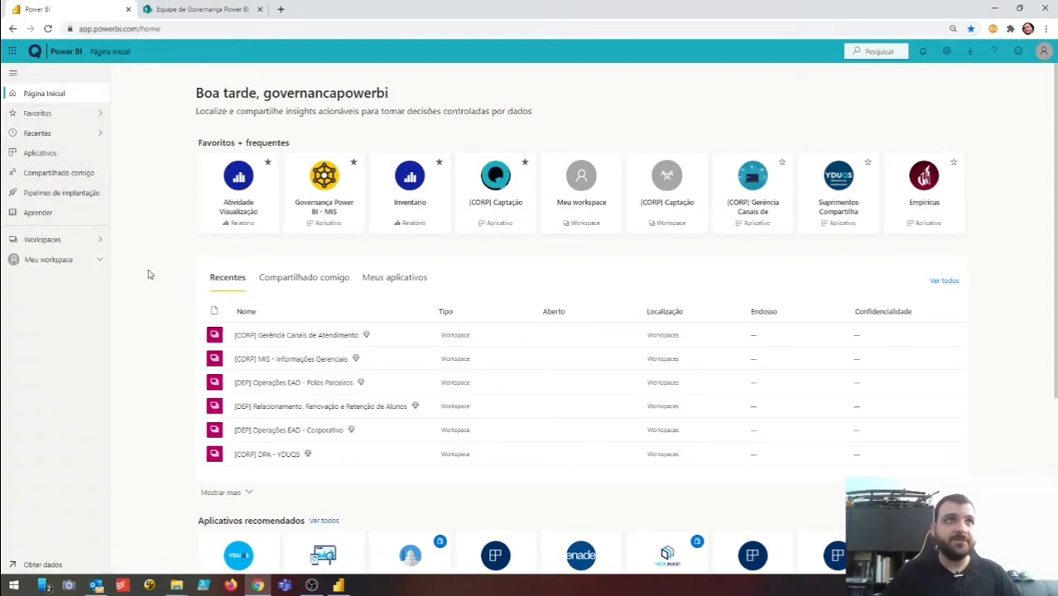
{"action": "left_click", "coordinate": [82, 242]}
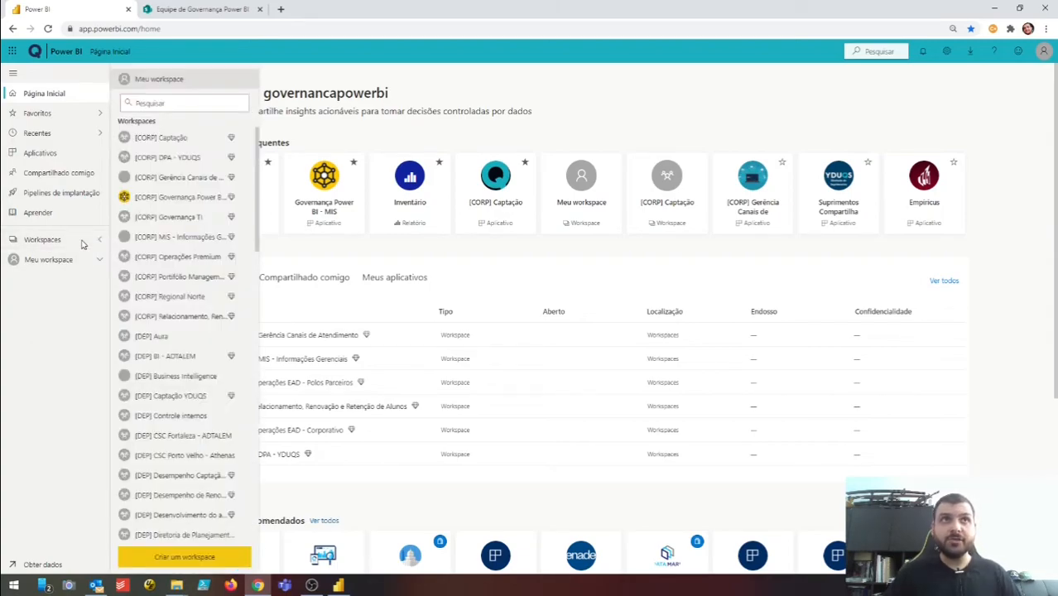
{"action": "left_click", "coordinate": [176, 79]}
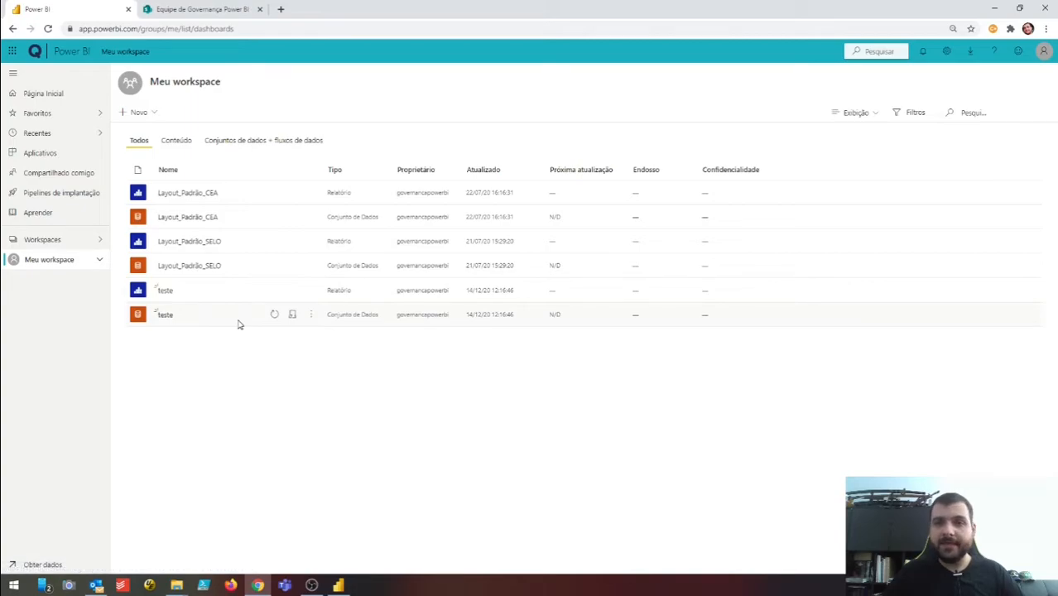
- Review the teste report's workspace-name table, then bring up the teste dataset's options in Meu workspace
{"action": "left_click", "coordinate": [166, 292]}
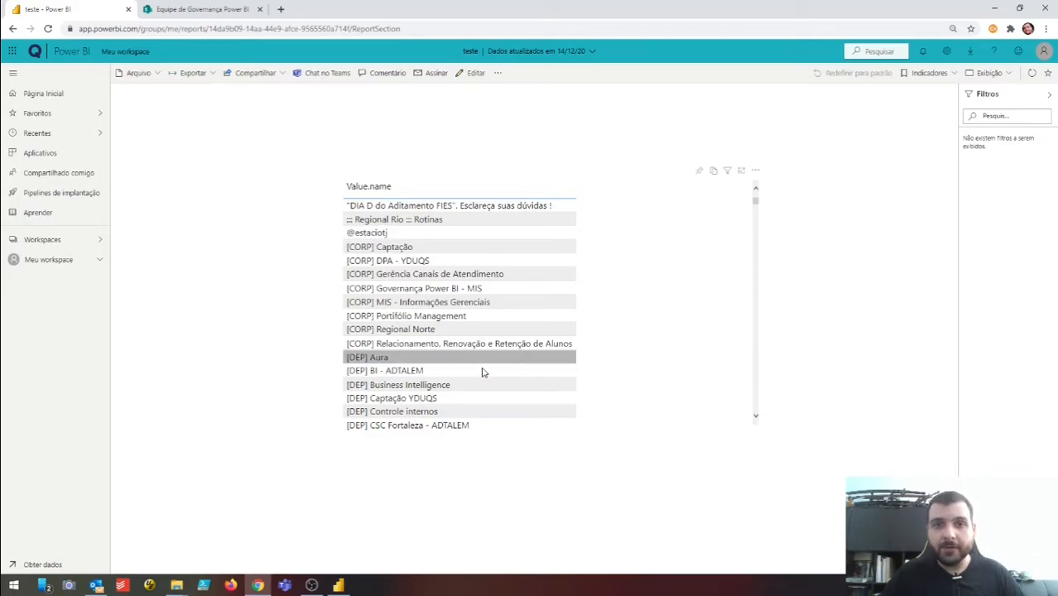
{"action": "scroll", "coordinate": [485, 315], "scroll_direction": "down", "scroll_amount": 5}
{"action": "scroll", "coordinate": [485, 328], "scroll_direction": "up", "scroll_amount": 6}
{"action": "left_click", "coordinate": [82, 262]}
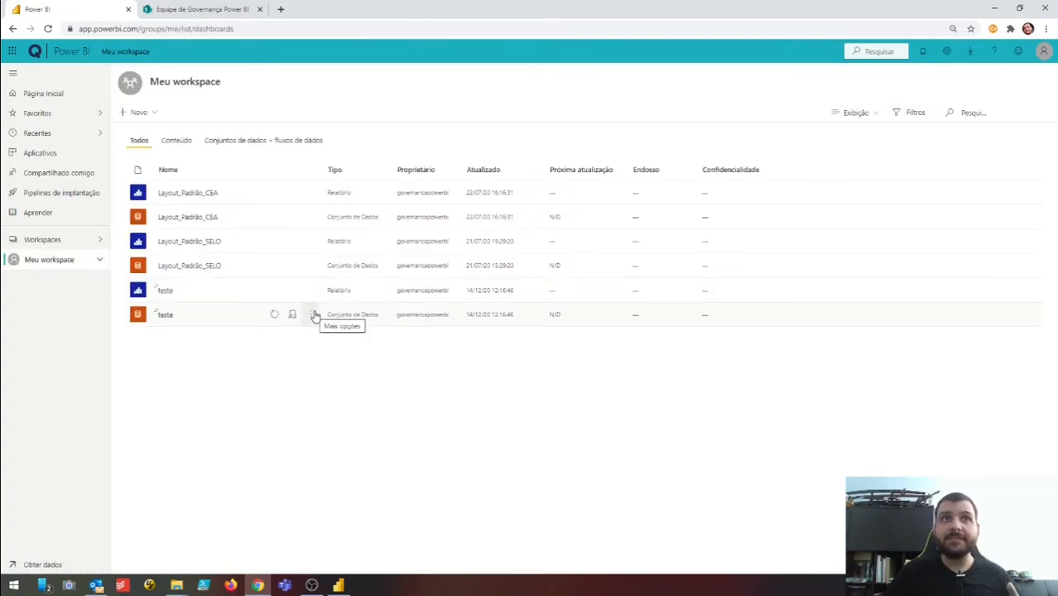
{"action": "left_click", "coordinate": [314, 316]}
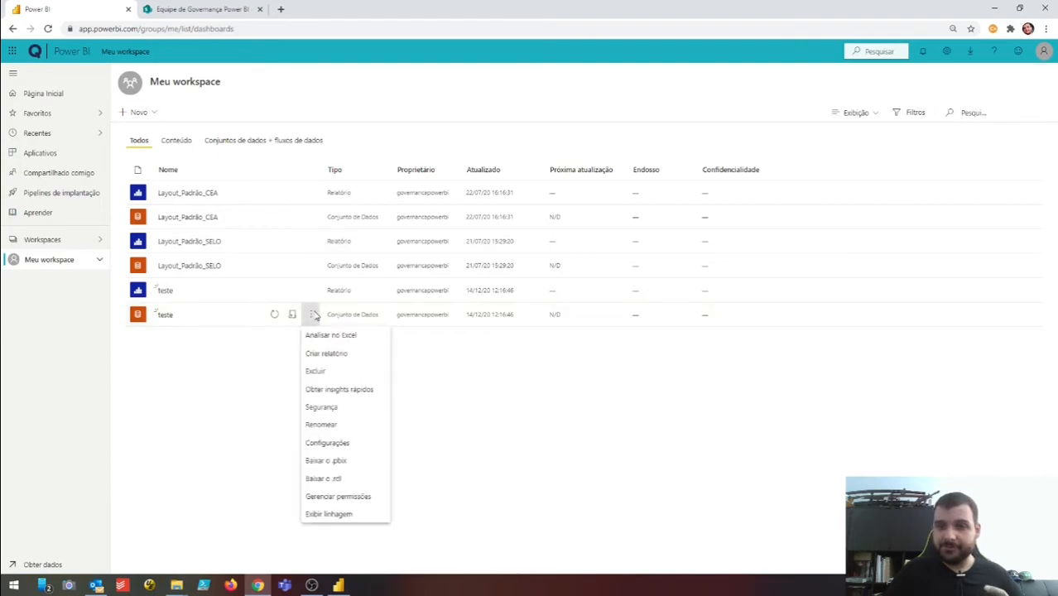
- In the teste dataset settings, expand Credenciais da fonte de dados and edit the SharePoint credentials
{"action": "left_click", "coordinate": [357, 444]}
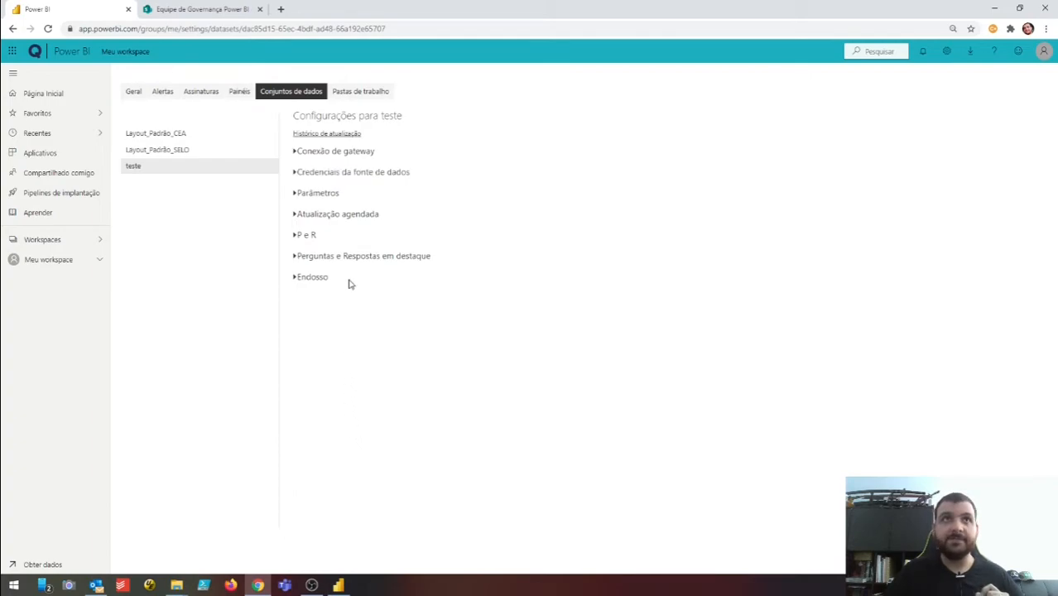
{"action": "left_click", "coordinate": [347, 156]}
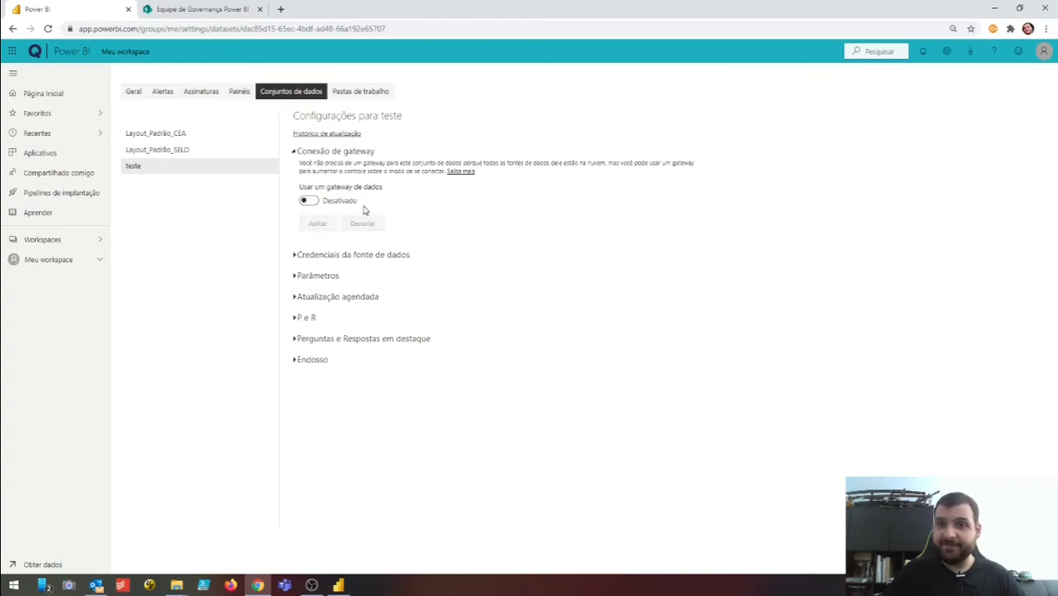
{"action": "left_click", "coordinate": [361, 258]}
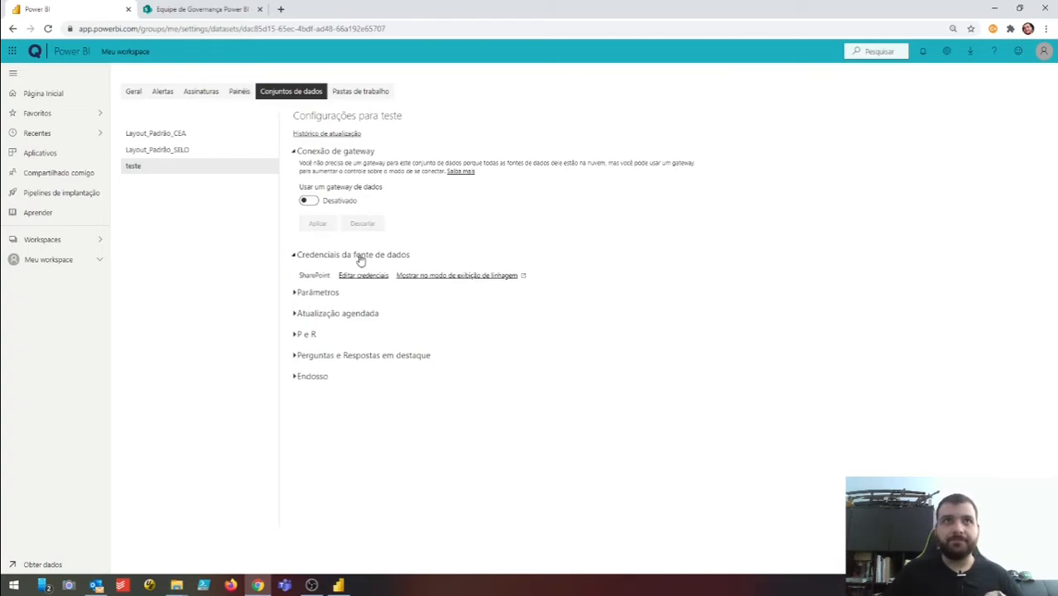
{"action": "left_click", "coordinate": [340, 151]}
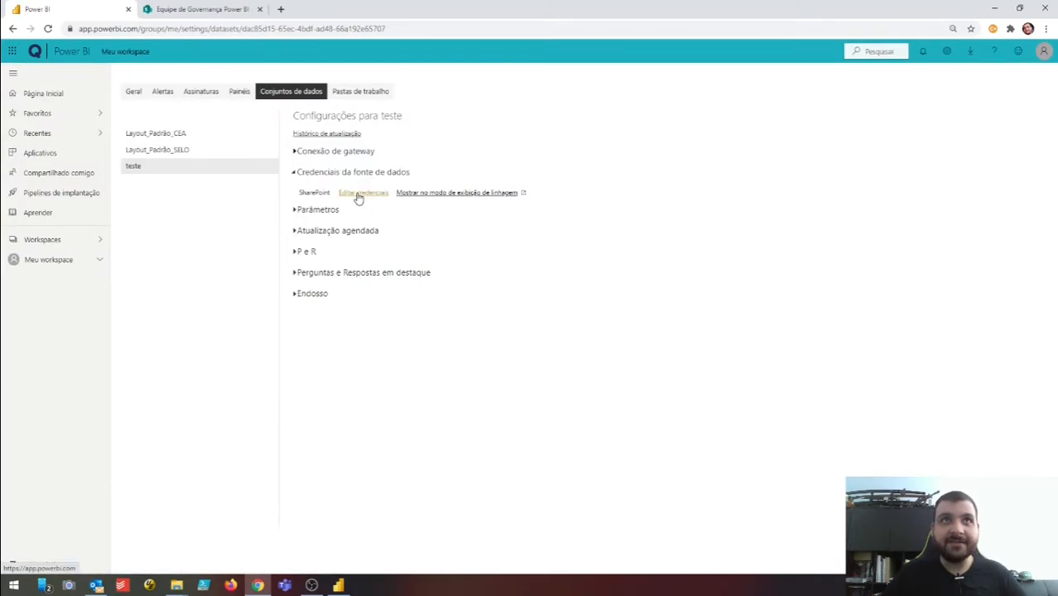
{"action": "left_click", "coordinate": [358, 195]}
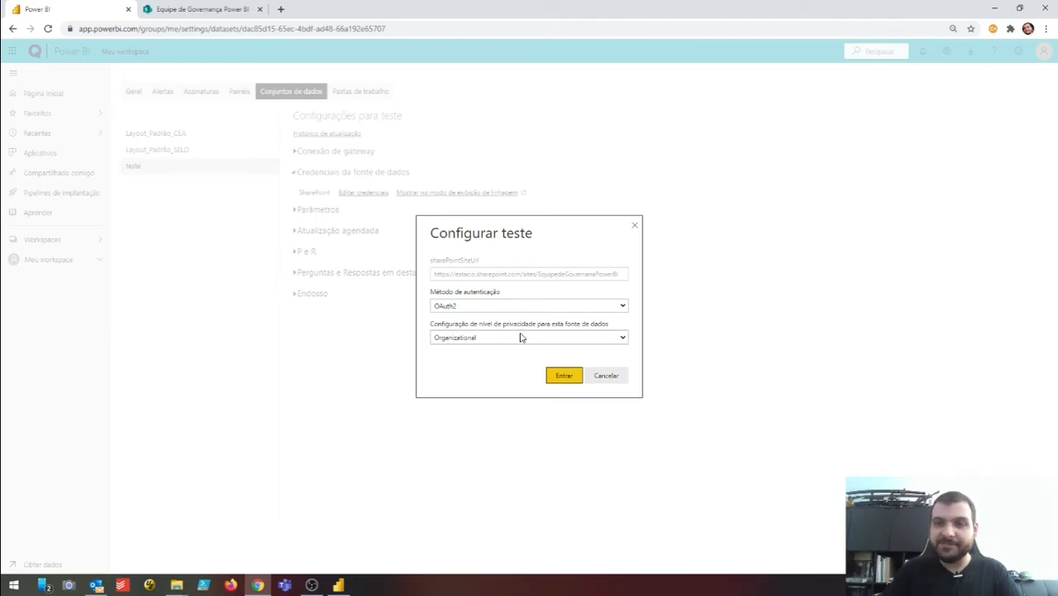
- Keep OAuth2 authentication and the Organizational privacy level for the SharePoint source
{"action": "left_click", "coordinate": [555, 307]}
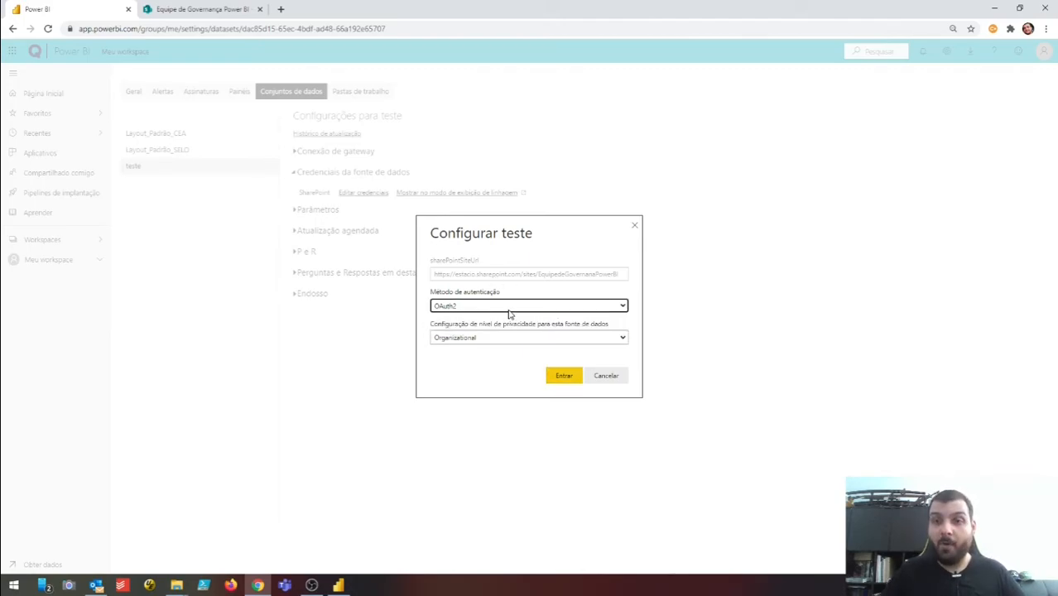
{"action": "left_click", "coordinate": [512, 309]}
{"action": "left_click", "coordinate": [519, 316]}
{"action": "left_click", "coordinate": [519, 308]}
{"action": "left_click", "coordinate": [512, 320]}
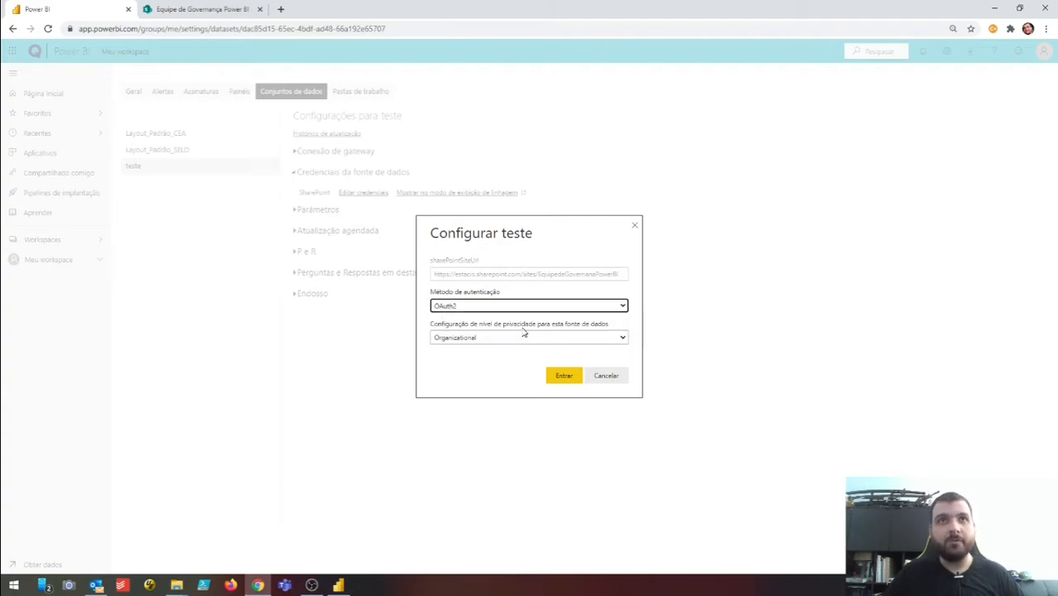
{"action": "left_click", "coordinate": [537, 338]}
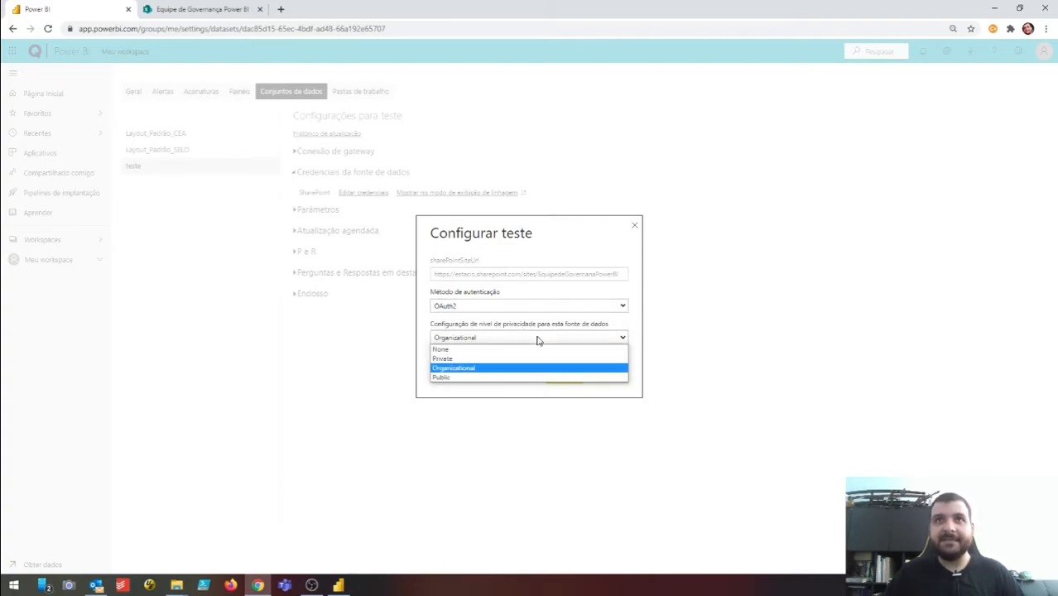
{"action": "left_click", "coordinate": [485, 370]}
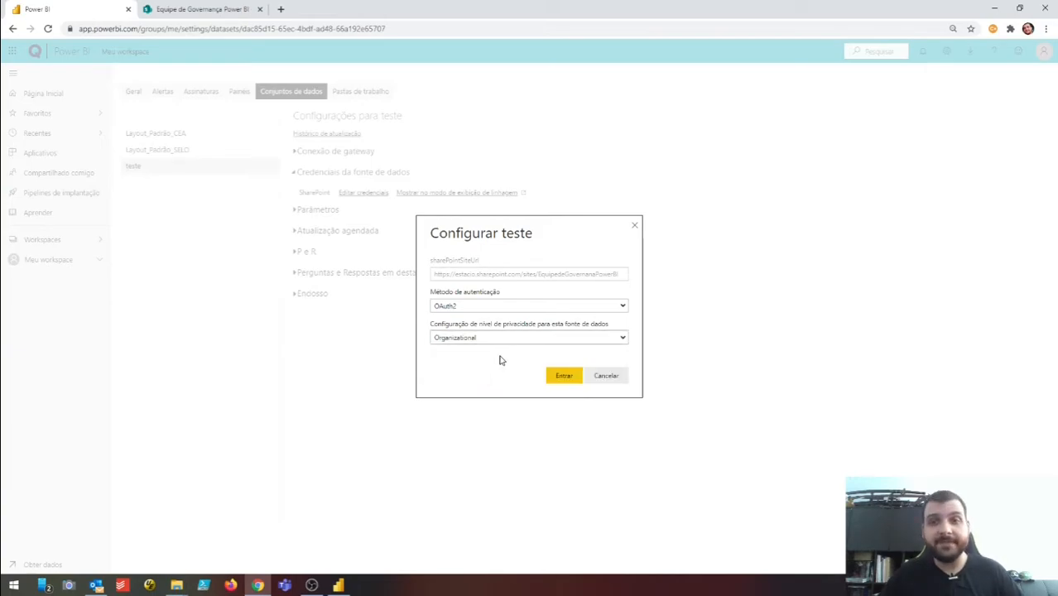
- Sign in to the SharePoint source with the already signed-in Microsoft account
{"action": "left_click", "coordinate": [574, 375]}
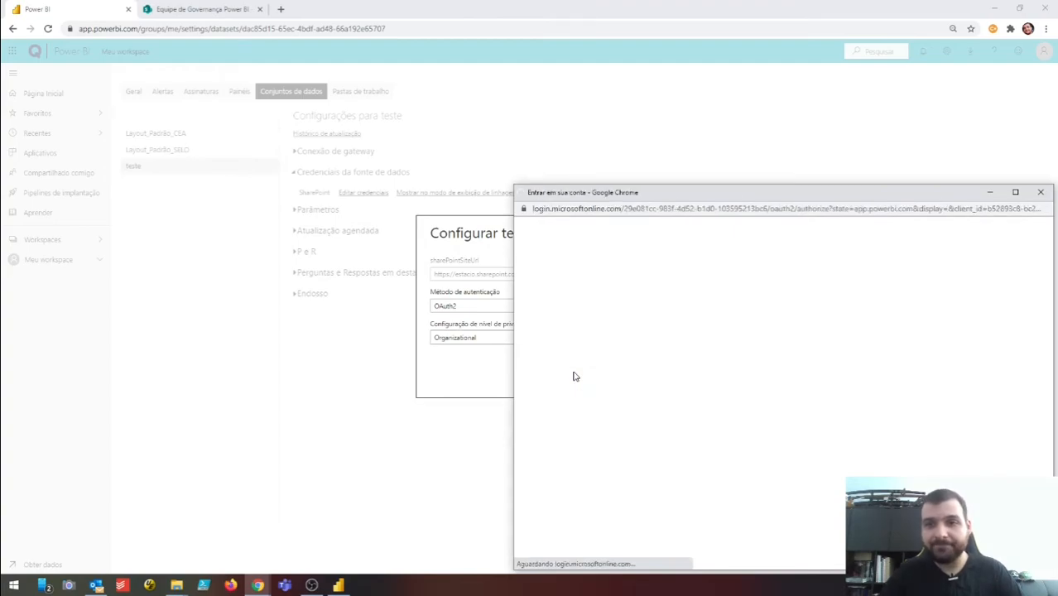
{"action": "left_click_drag", "start_coordinate": [644, 200], "coordinate": [437, 166]}
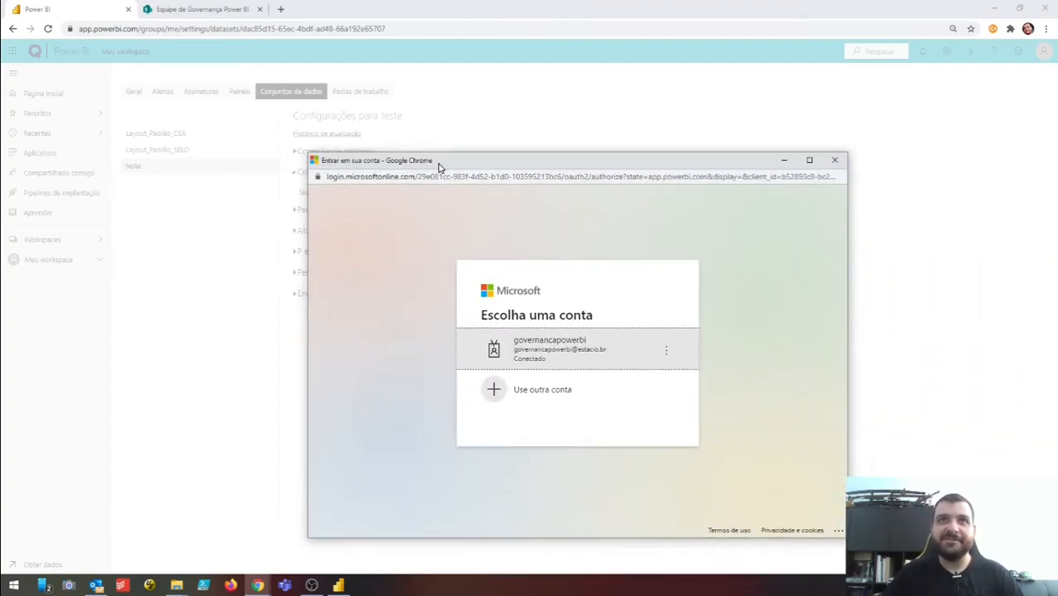
{"action": "left_click", "coordinate": [586, 355]}
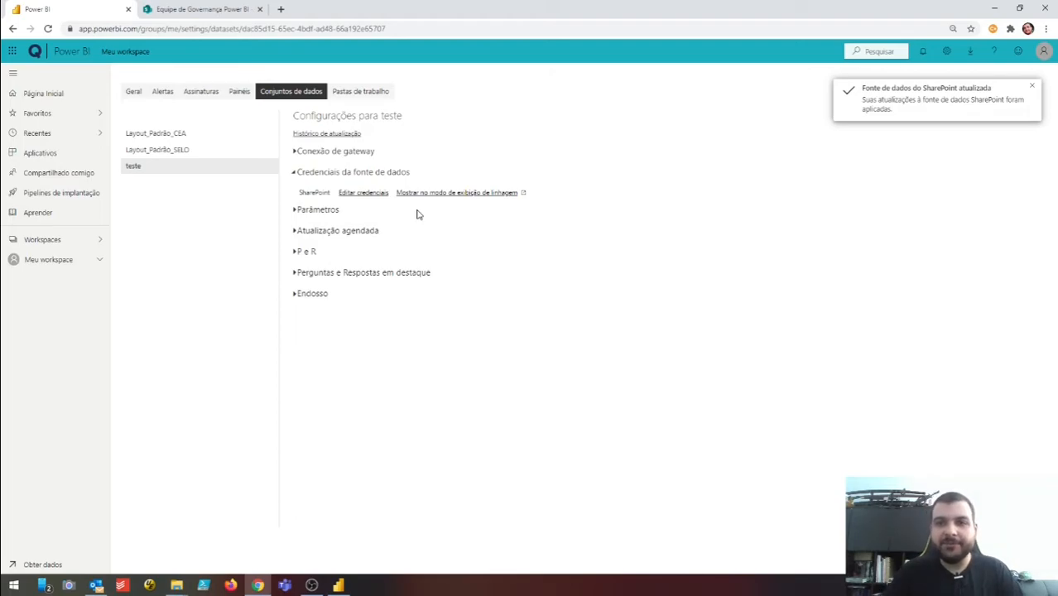
- Trigger Atualizar agora on the teste dataset from the Meu workspace list
{"action": "left_click", "coordinate": [357, 156]}
{"action": "left_click", "coordinate": [357, 156]}
{"action": "left_click", "coordinate": [78, 264]}
{"action": "mouse_move", "coordinate": [281, 312]}
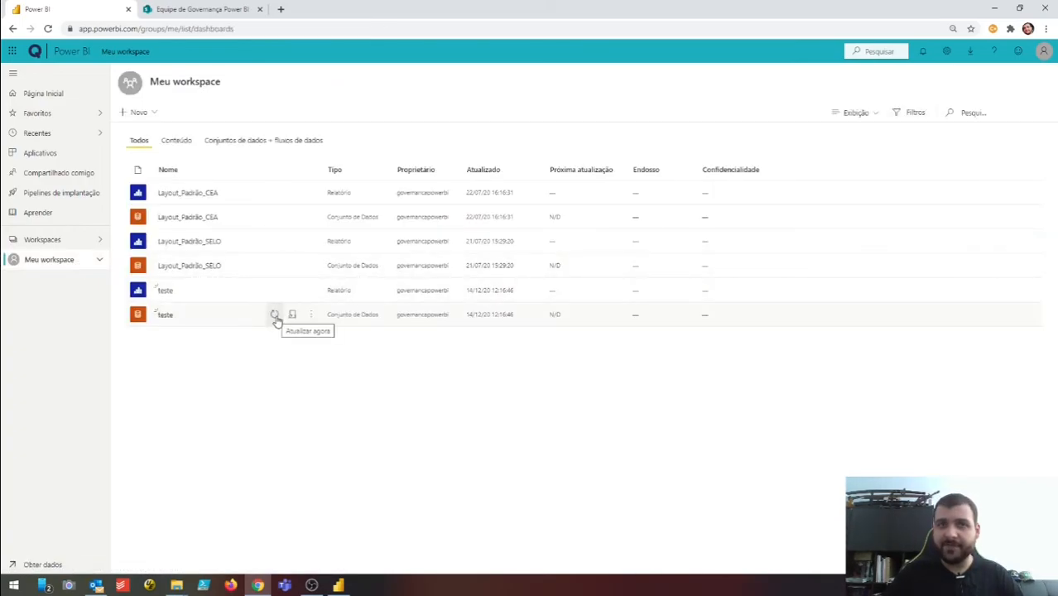
{"action": "left_click", "coordinate": [274, 316]}
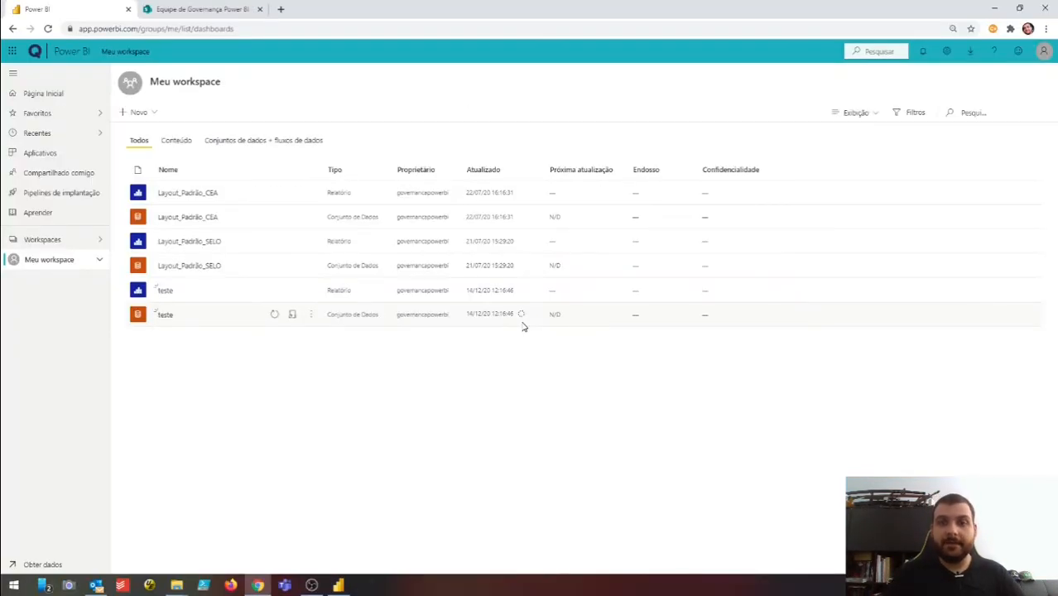
- Check the teste dataset's Histórico de atualização in its settings, then go back to Meu workspace
{"action": "left_click", "coordinate": [310, 315]}
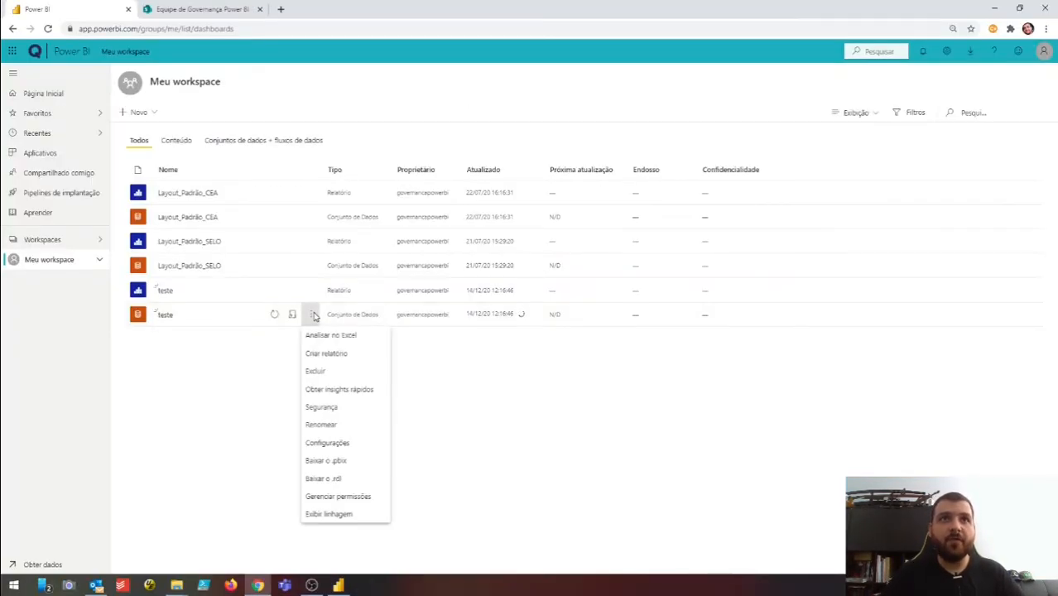
{"action": "left_click", "coordinate": [354, 443]}
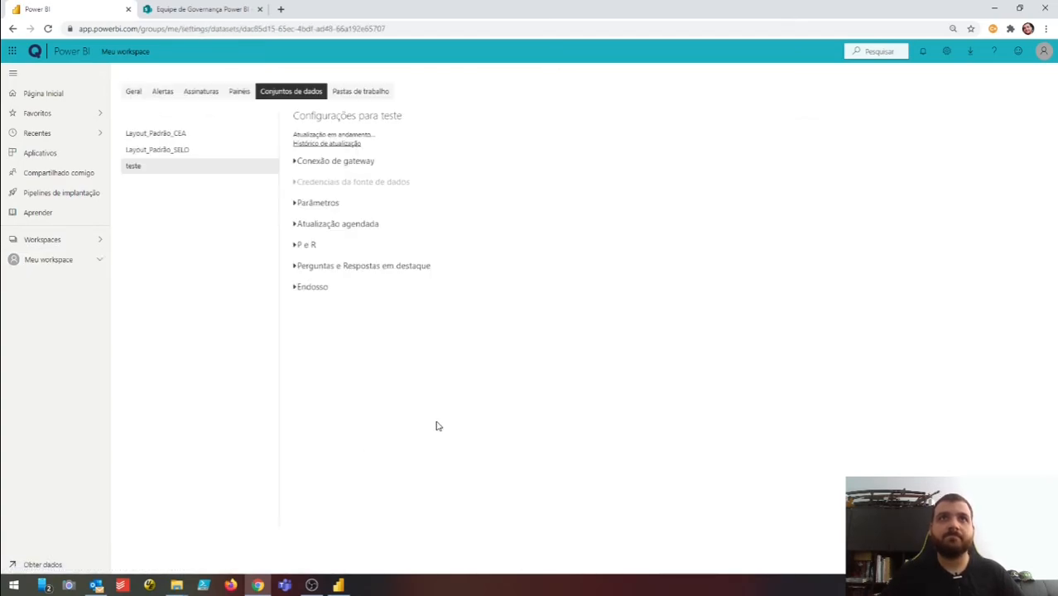
{"action": "left_click", "coordinate": [354, 144]}
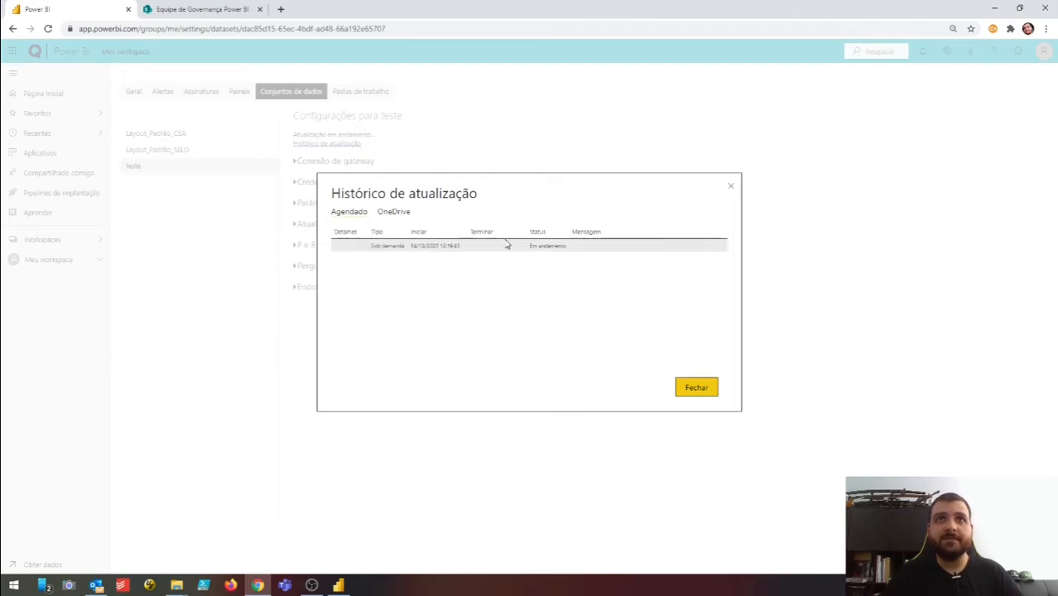
{"action": "left_click", "coordinate": [712, 388]}
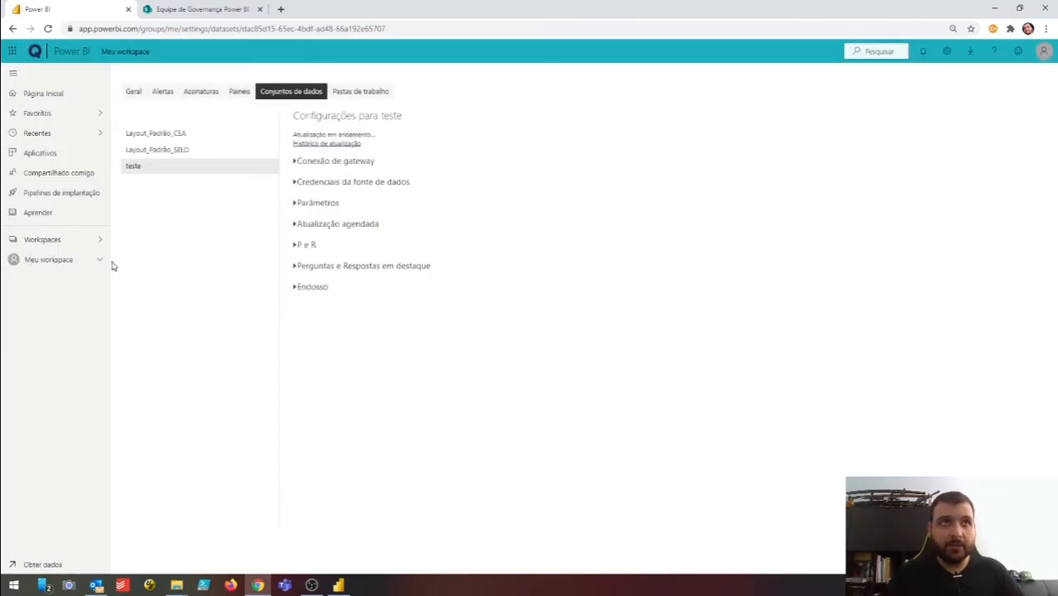
{"action": "left_click", "coordinate": [71, 261]}
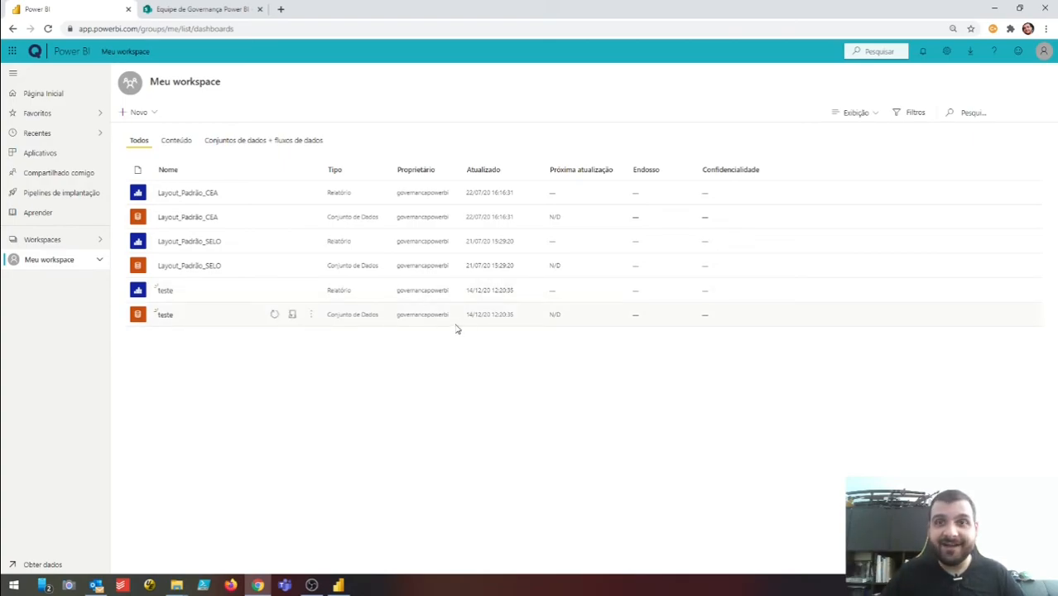
{"action": "left_click", "coordinate": [311, 314]}
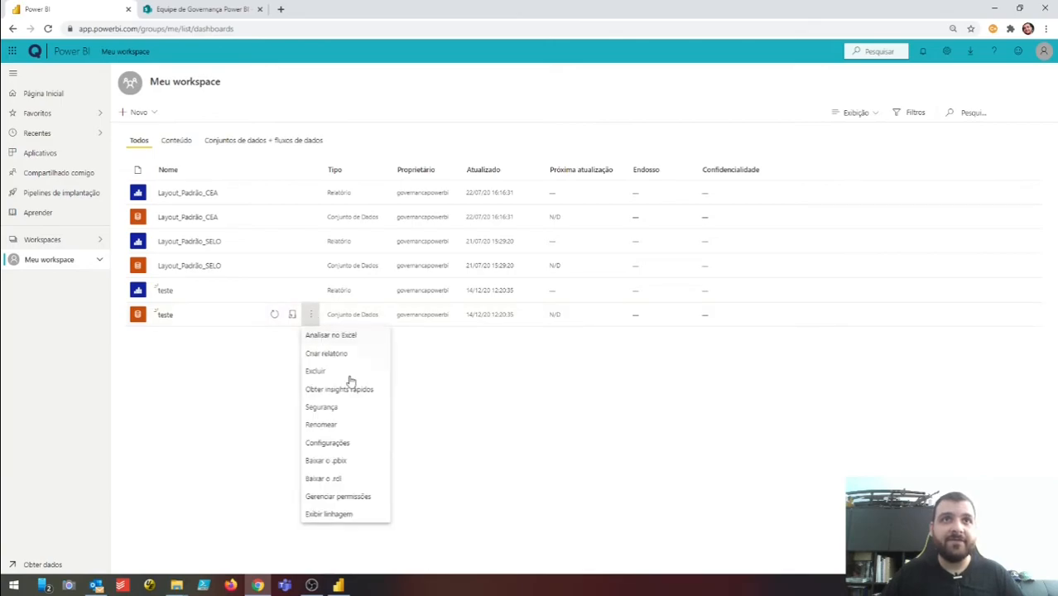
{"action": "left_click", "coordinate": [328, 443]}
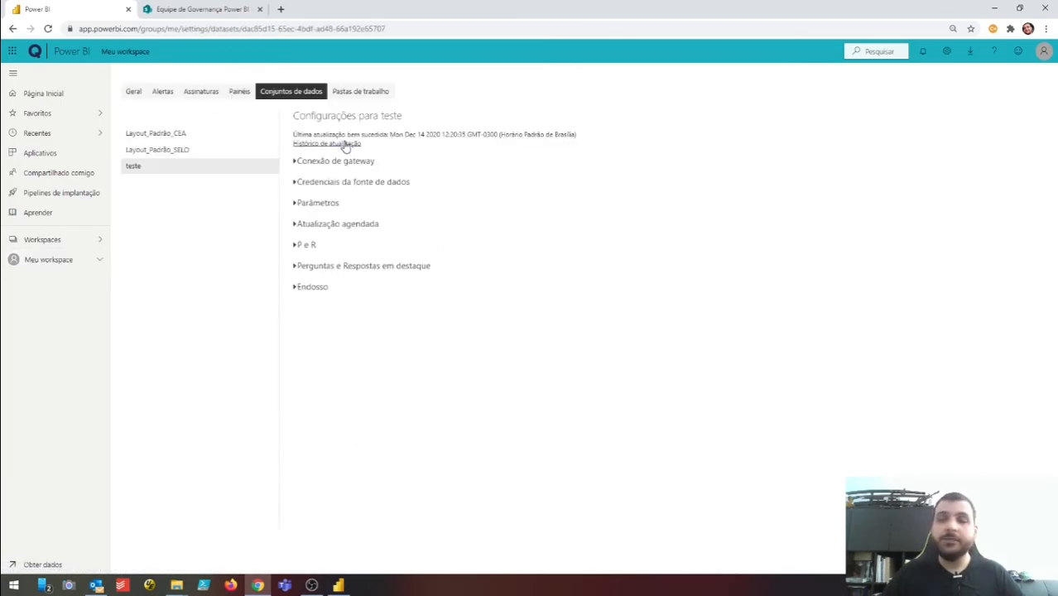
{"action": "left_click", "coordinate": [346, 144]}
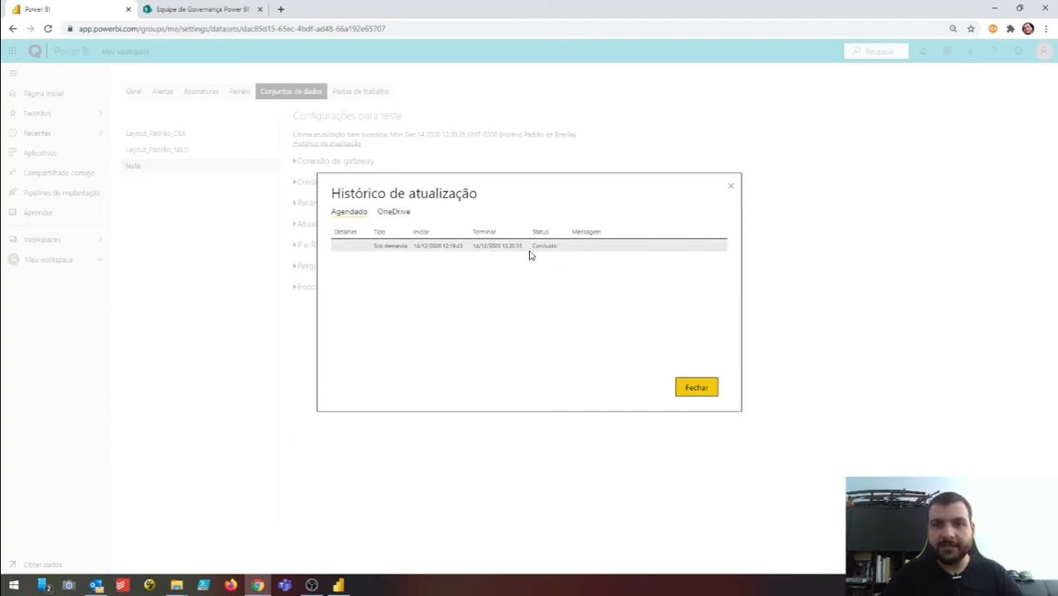
{"action": "left_click", "coordinate": [691, 391]}
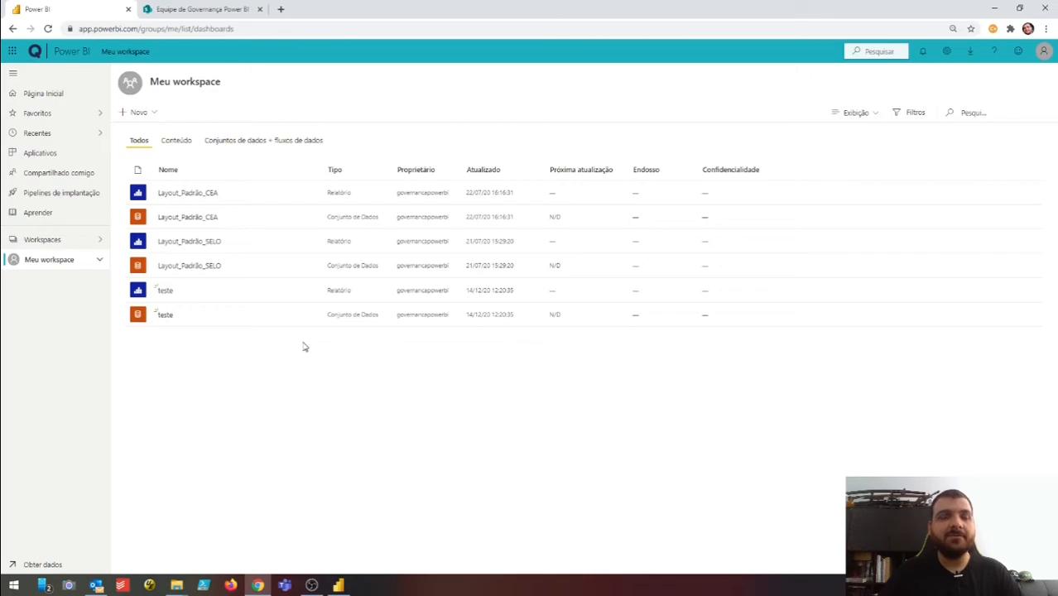
{"action": "left_click", "coordinate": [165, 290]}
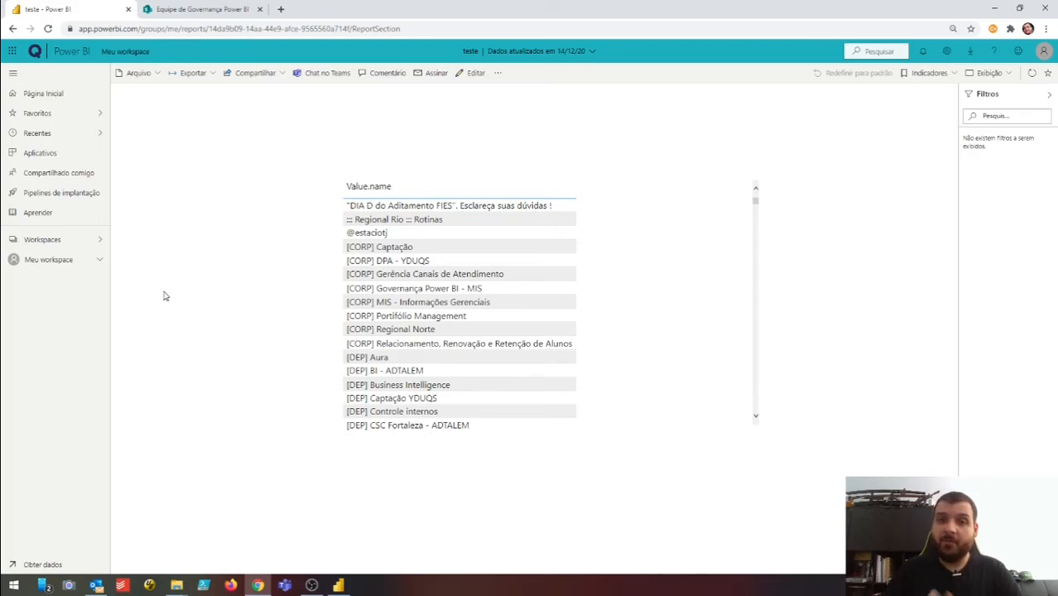
{"action": "left_click", "coordinate": [52, 260]}
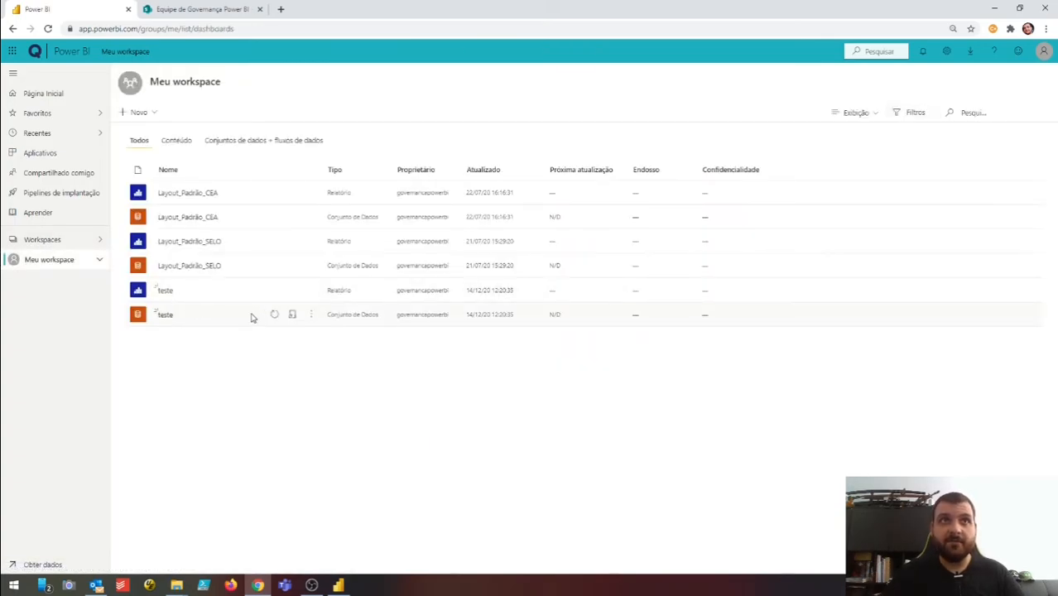
- In the teste dataset's Atualização agendada settings, switch Manter seus dados atualizados to Ativado
{"action": "left_click", "coordinate": [311, 316]}
{"action": "left_click", "coordinate": [346, 443]}
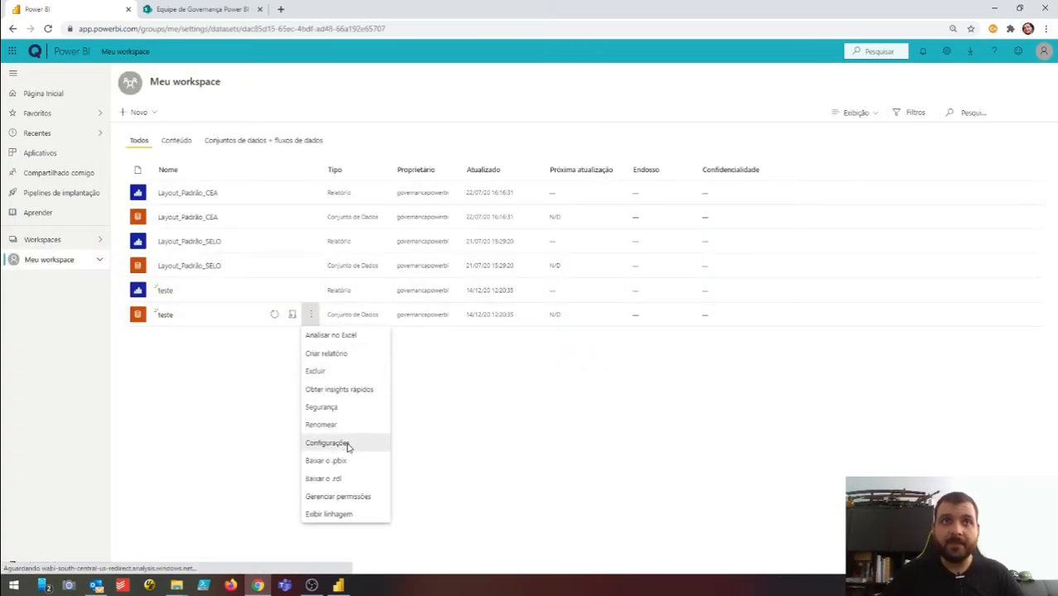
{"action": "left_click", "coordinate": [356, 225]}
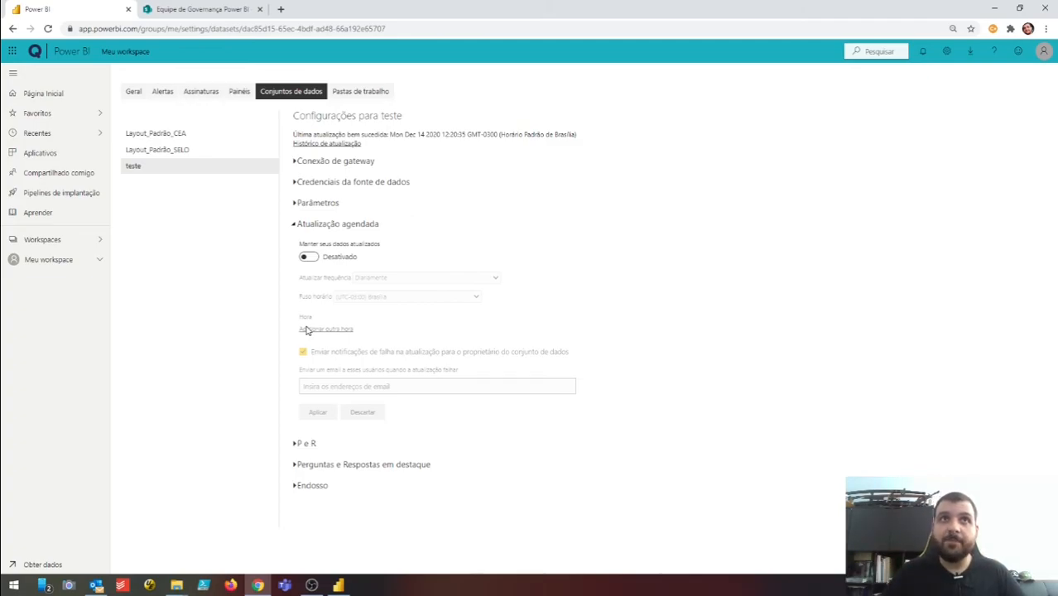
{"action": "left_click", "coordinate": [309, 258]}
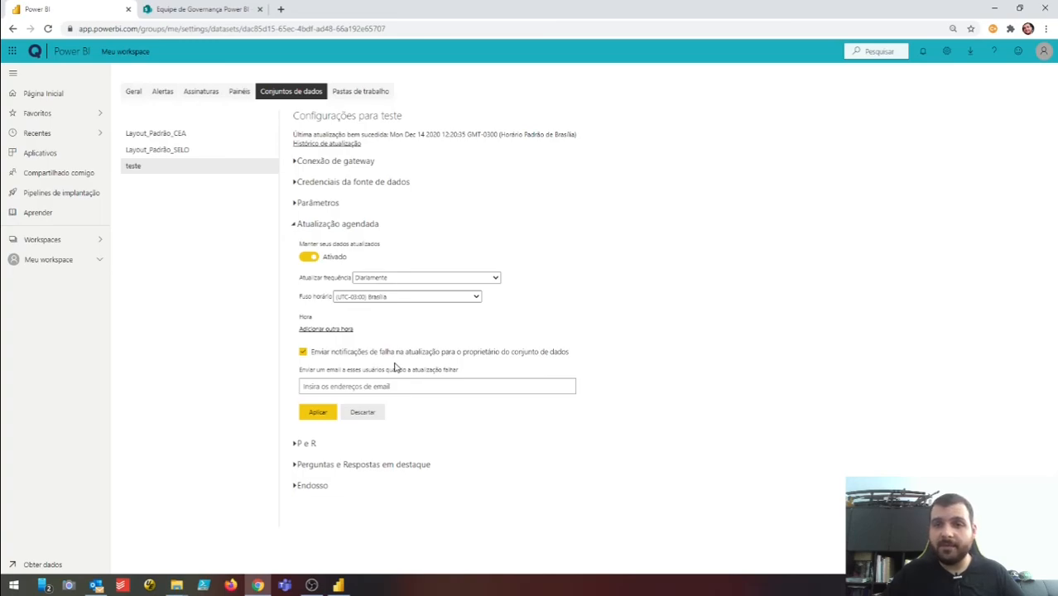